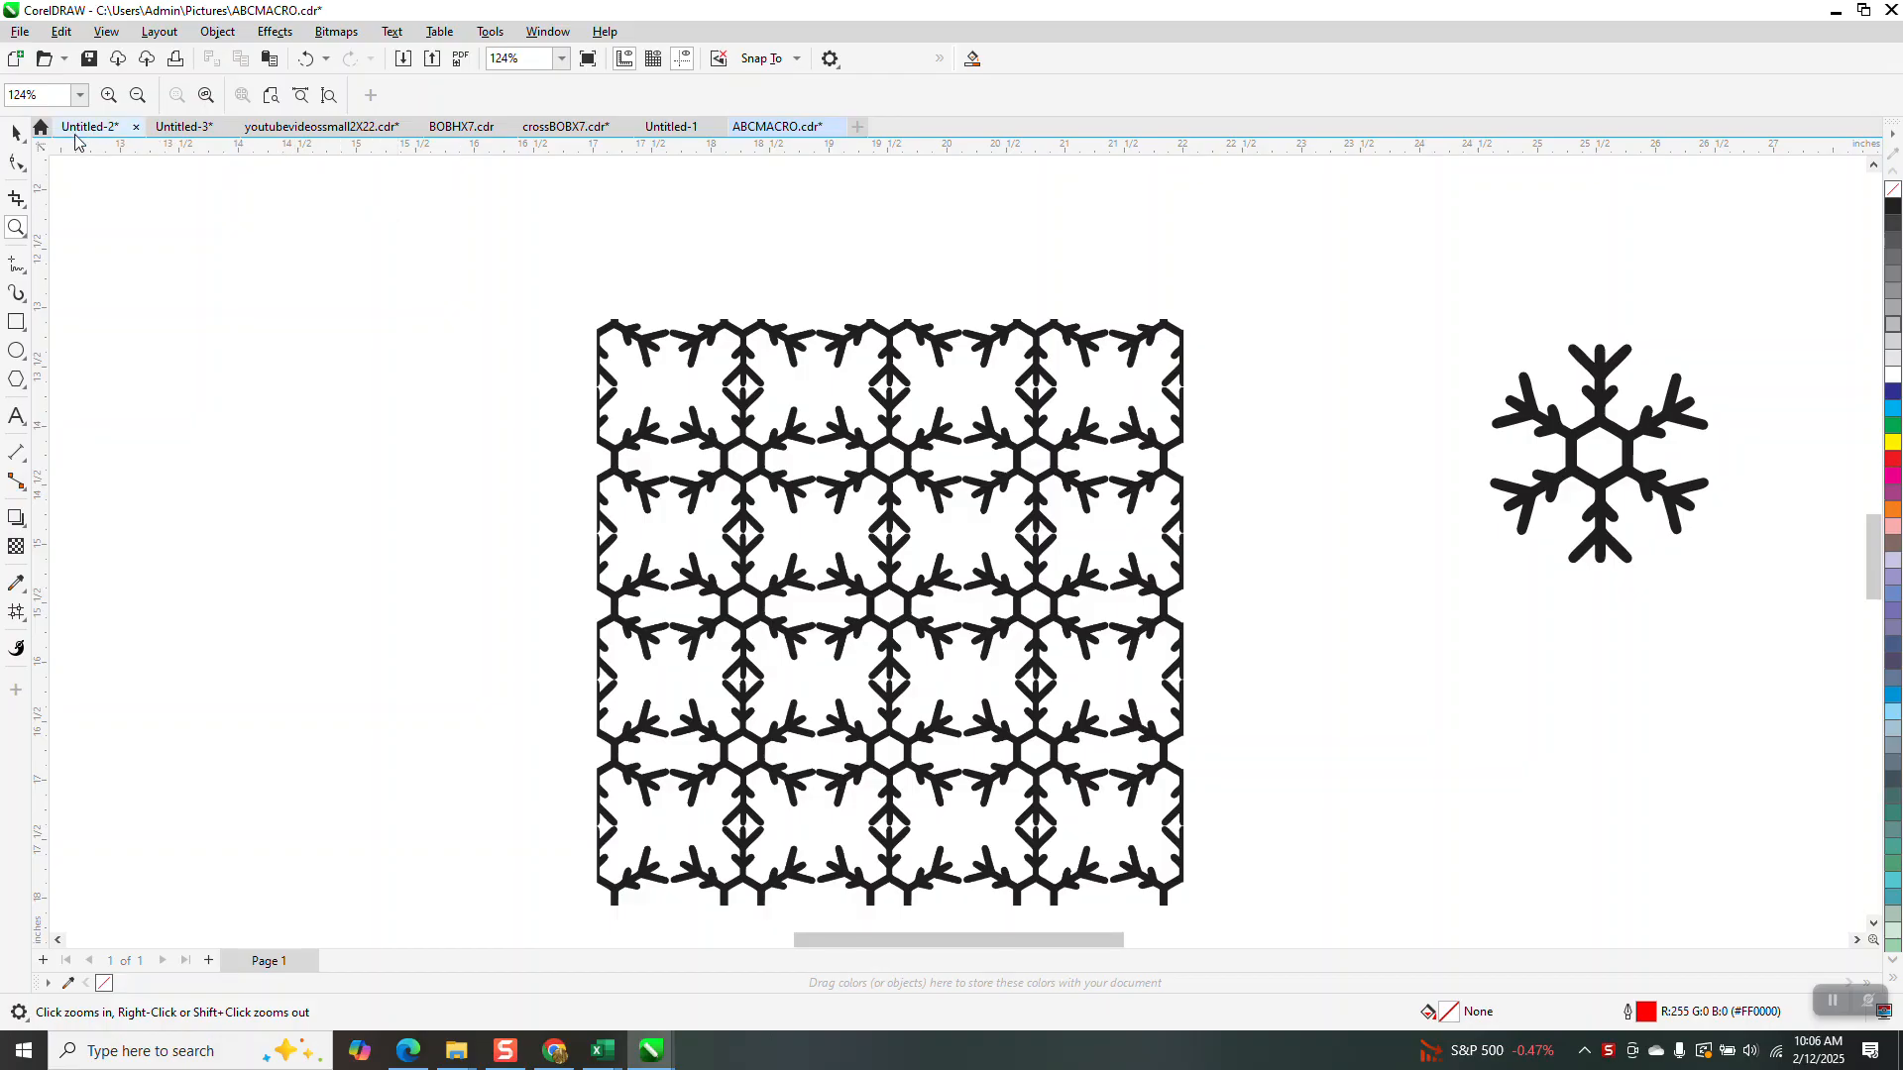
# Select the whole 16-piece snowflake tile pattern and drag it left, away from the single snowflake
pyautogui.click(16, 132)
pyautogui.scroll(-2, 628, 212)
pyautogui.moveTo(603, 230); pyautogui.dragTo(963, 634)
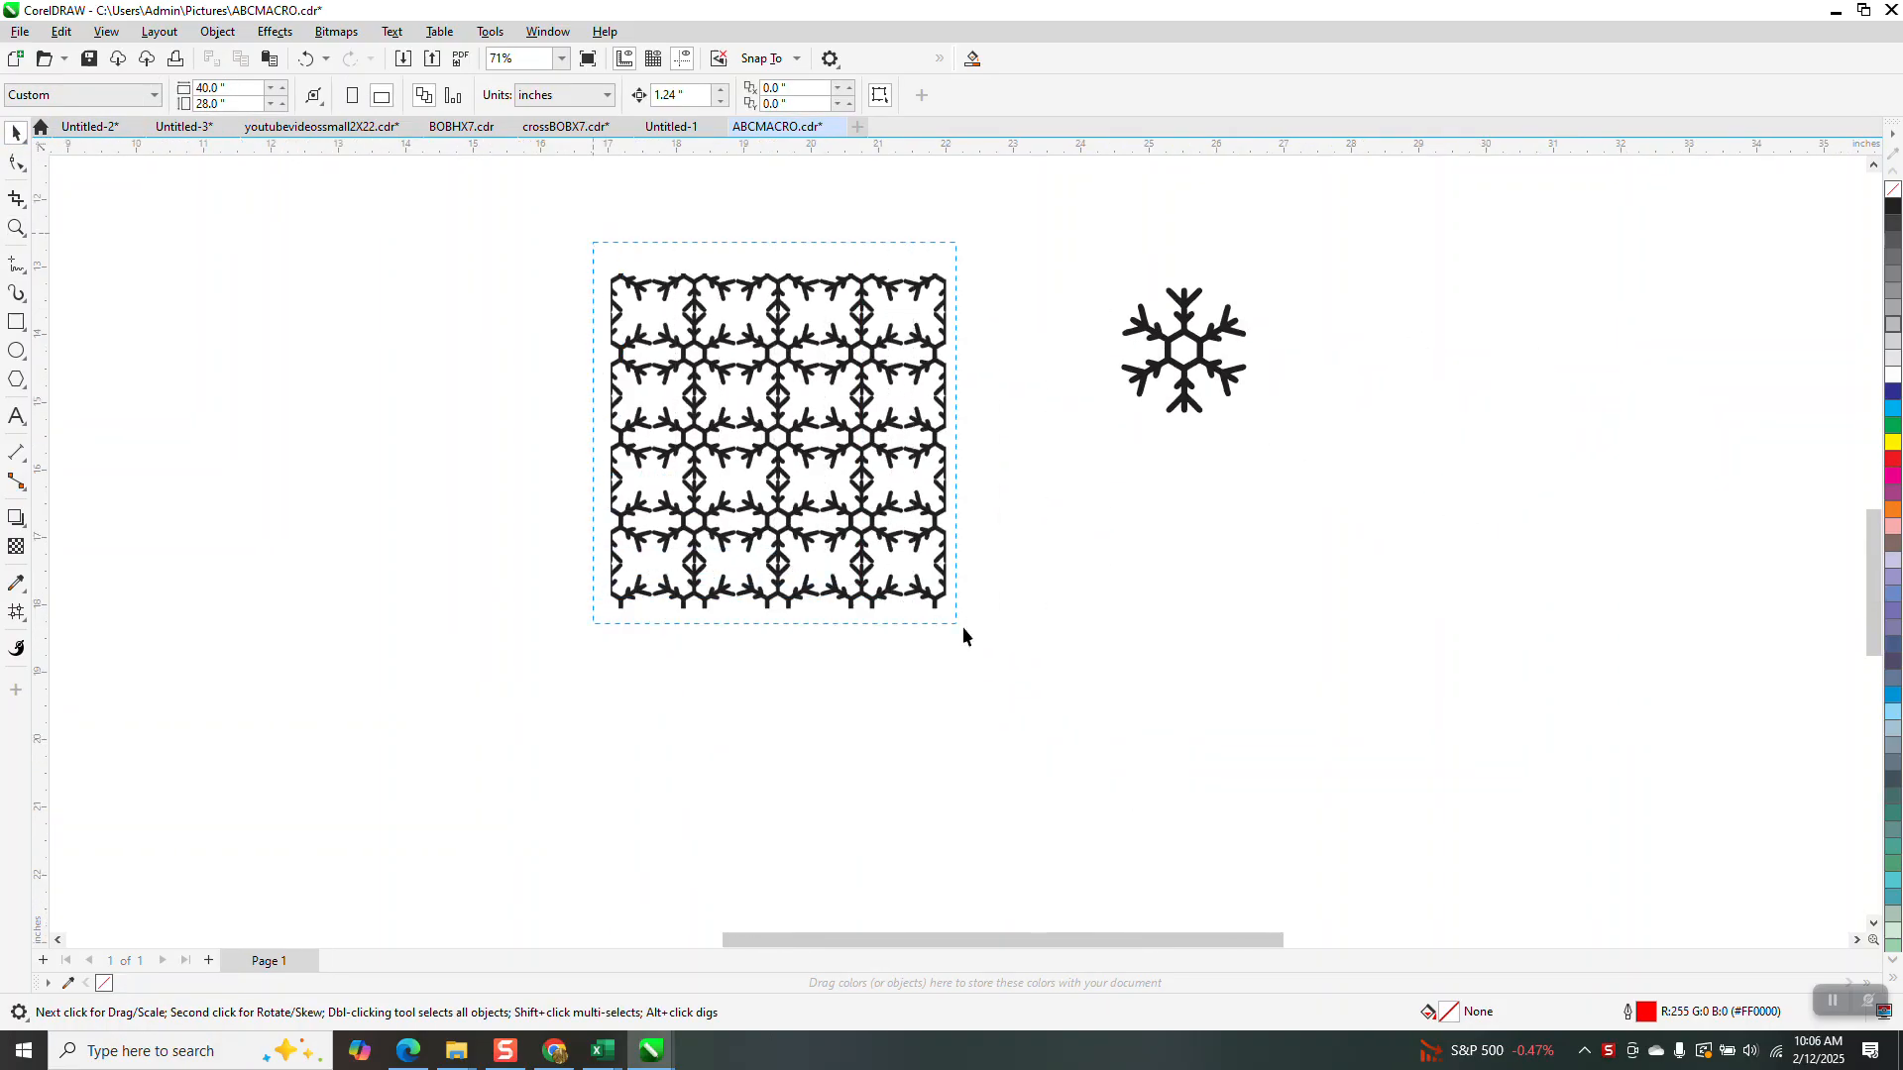
pyautogui.moveTo(778, 441); pyautogui.dragTo(270, 416)
# Centre the single snowflake on the page and zoom in closely on it
pyautogui.click(1185, 341)
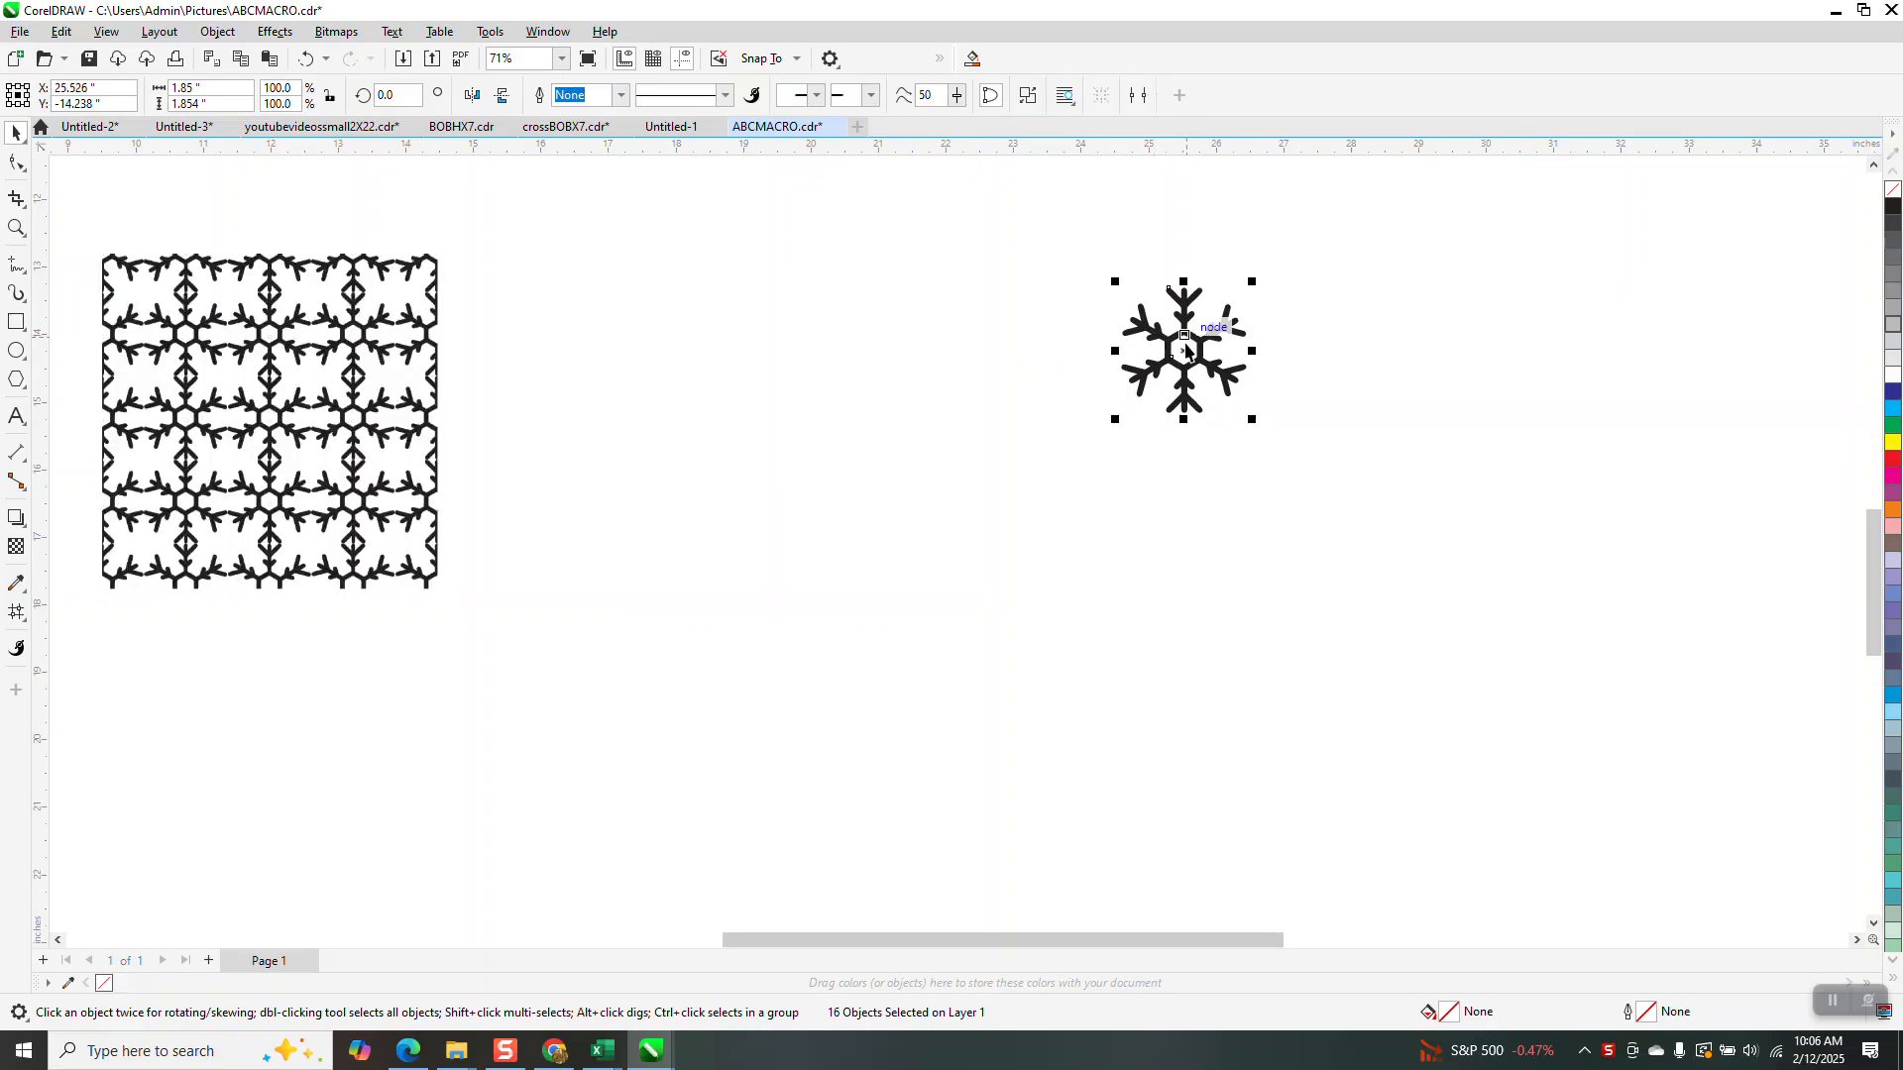
pyautogui.press('p')
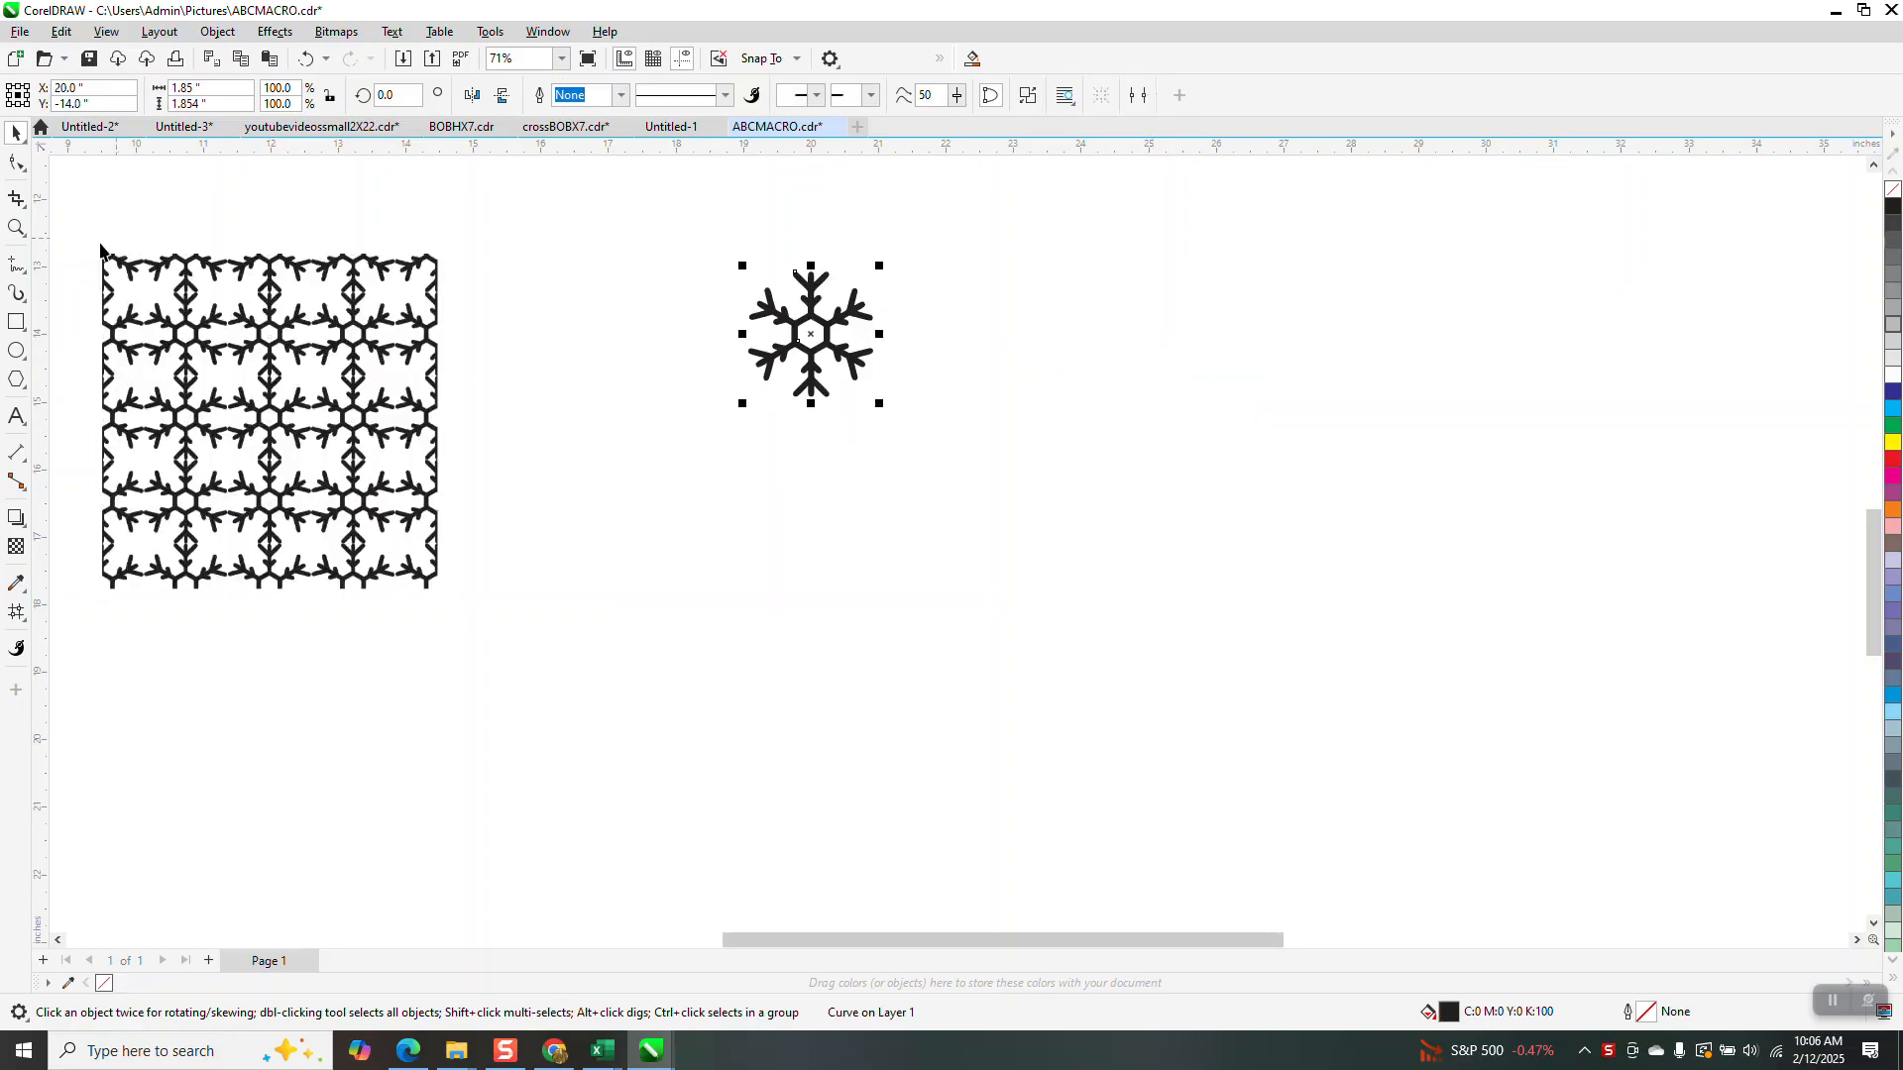
pyautogui.click(17, 228)
pyautogui.moveTo(721, 245); pyautogui.dragTo(1007, 509)
pyautogui.click(17, 133)
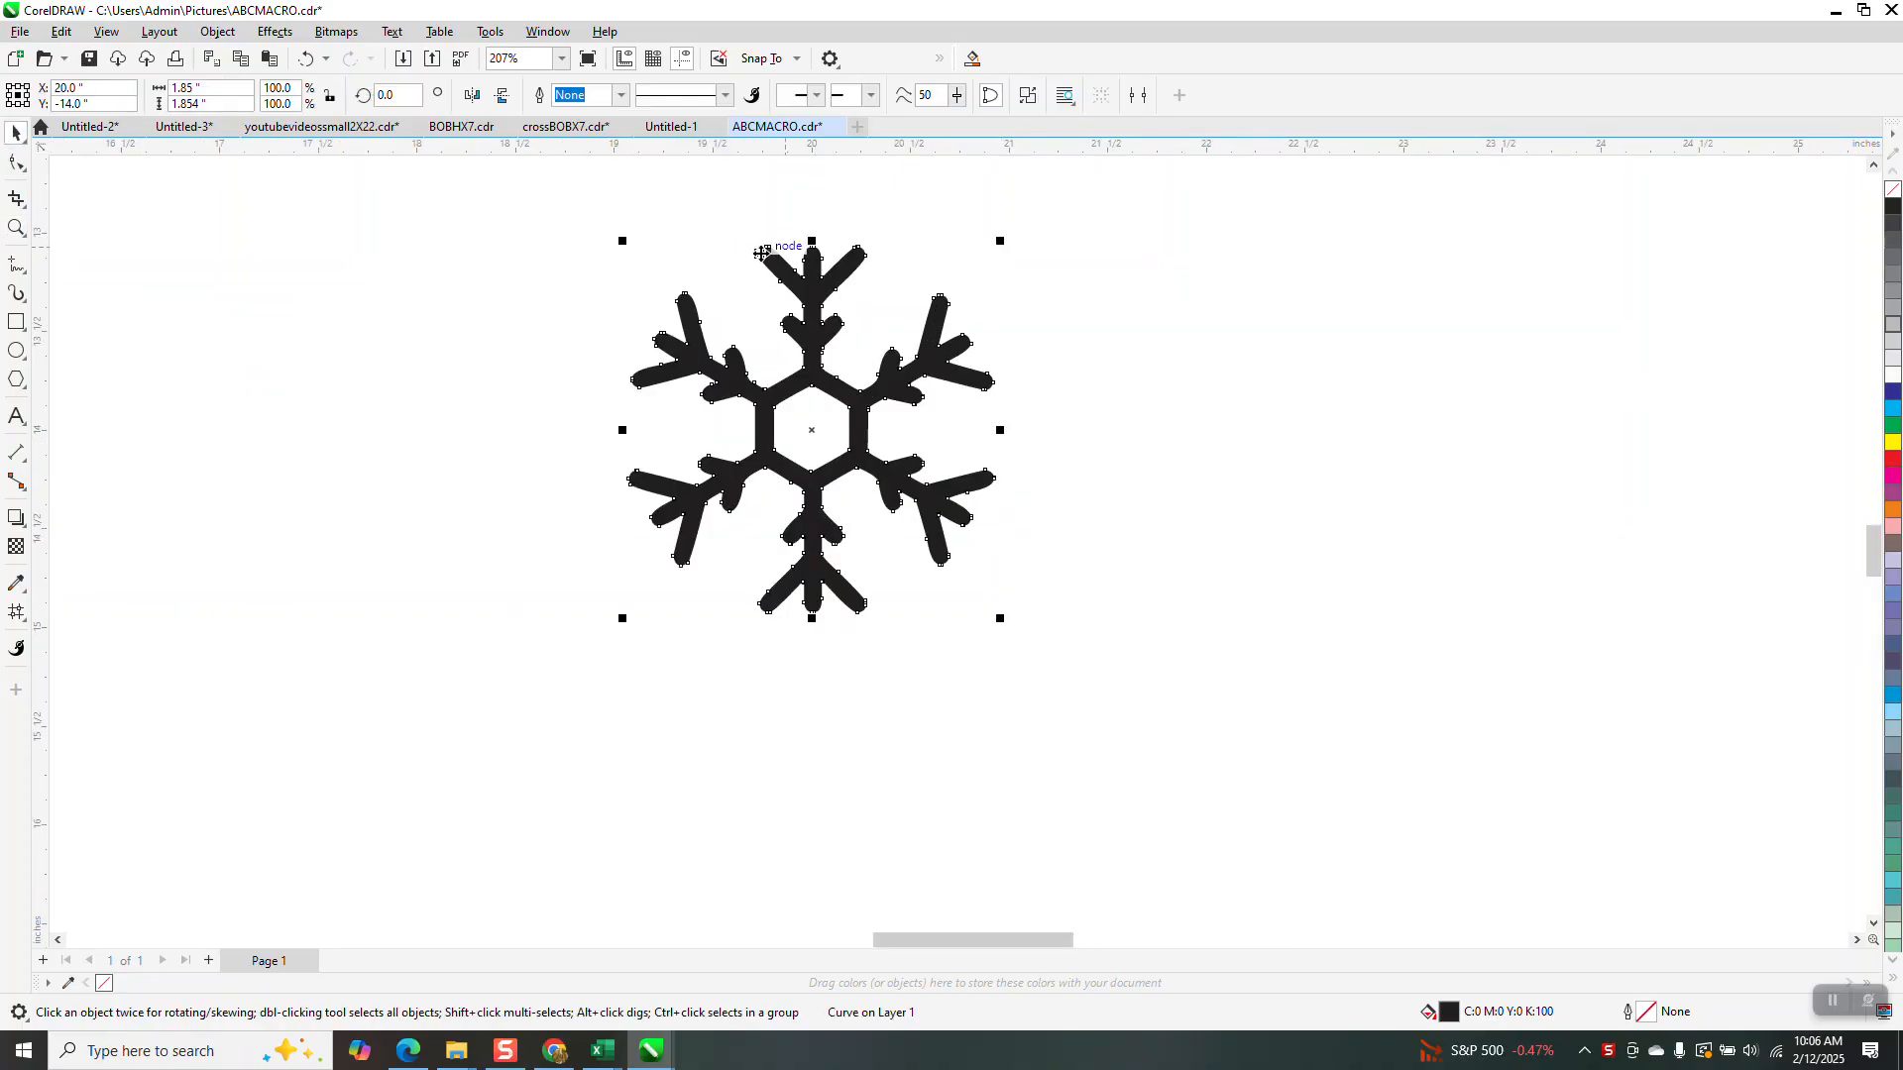
pyautogui.moveTo(776, 296); pyautogui.dragTo(1591, 502)
# Shrink the left snowflake to 56.1%, about 1.04 inches across, and recentre it on the page
pyautogui.click(846, 372)
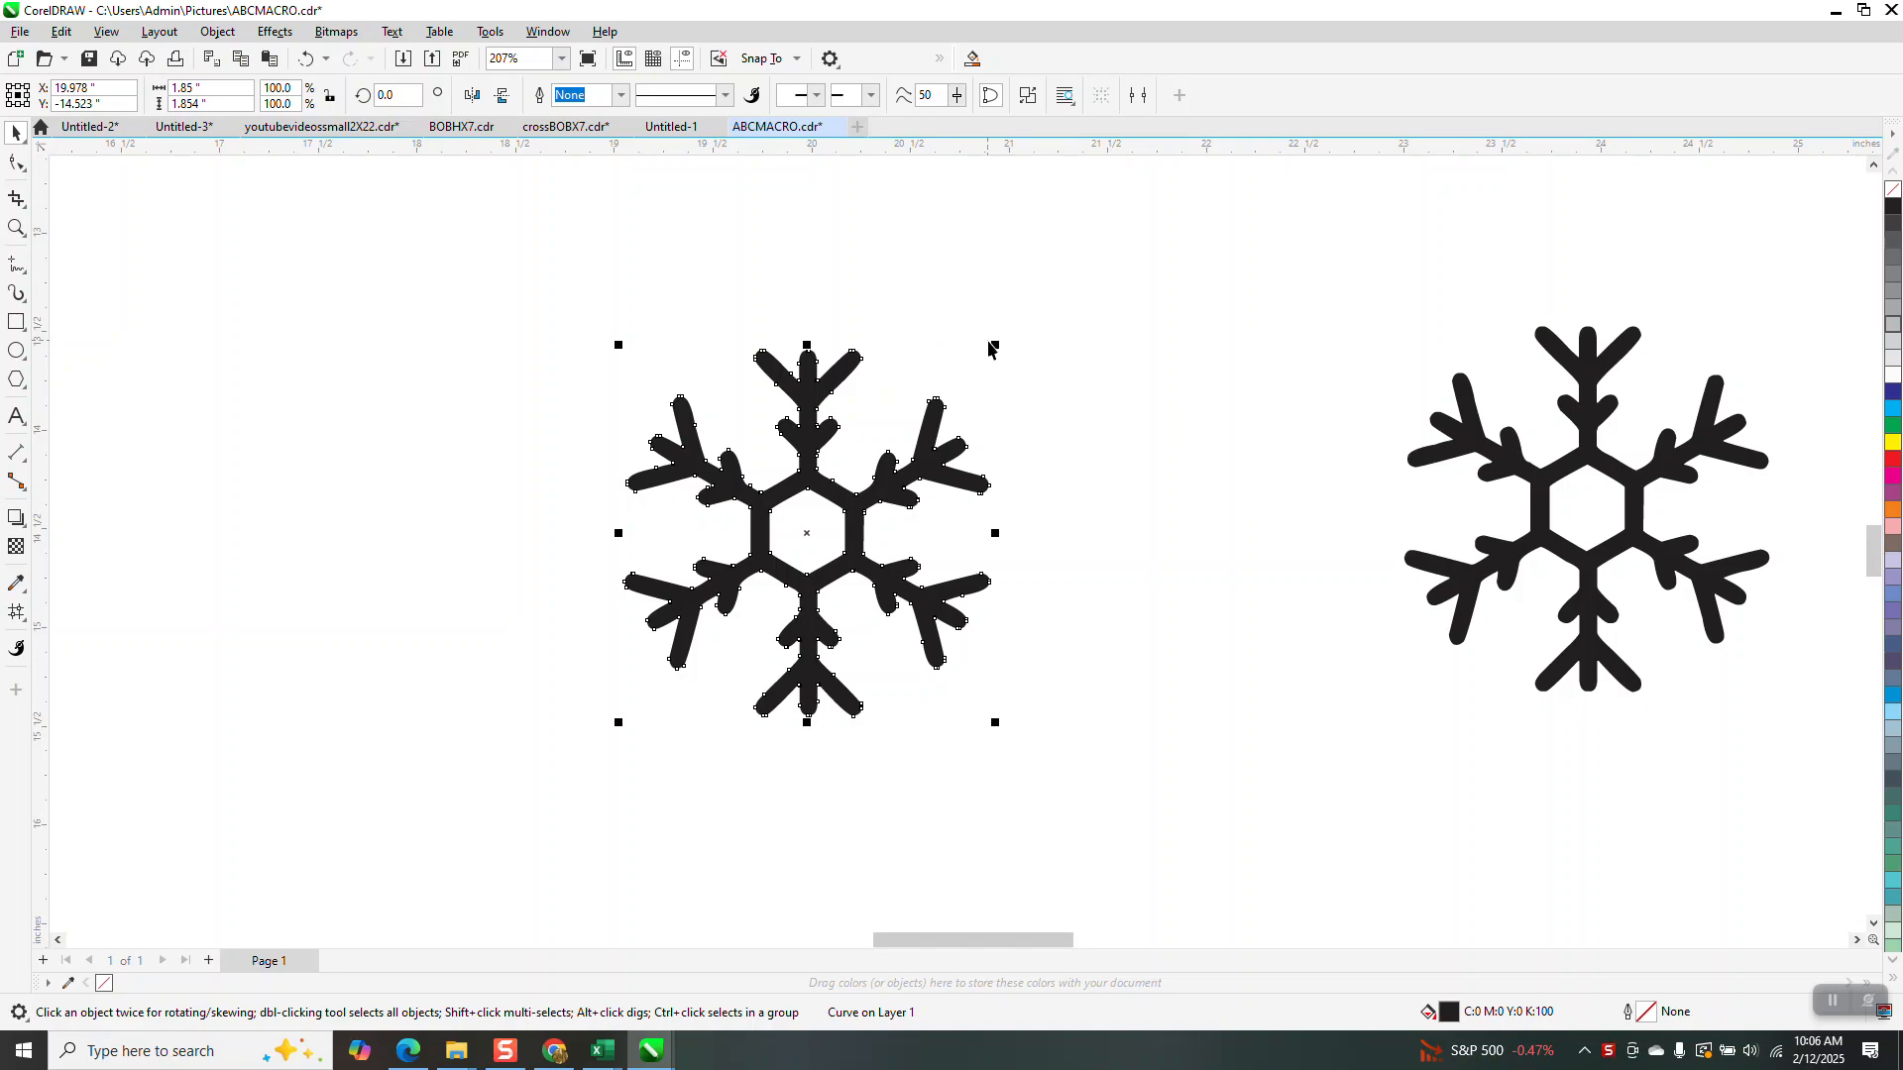
pyautogui.moveTo(998, 344); pyautogui.dragTo(857, 509)
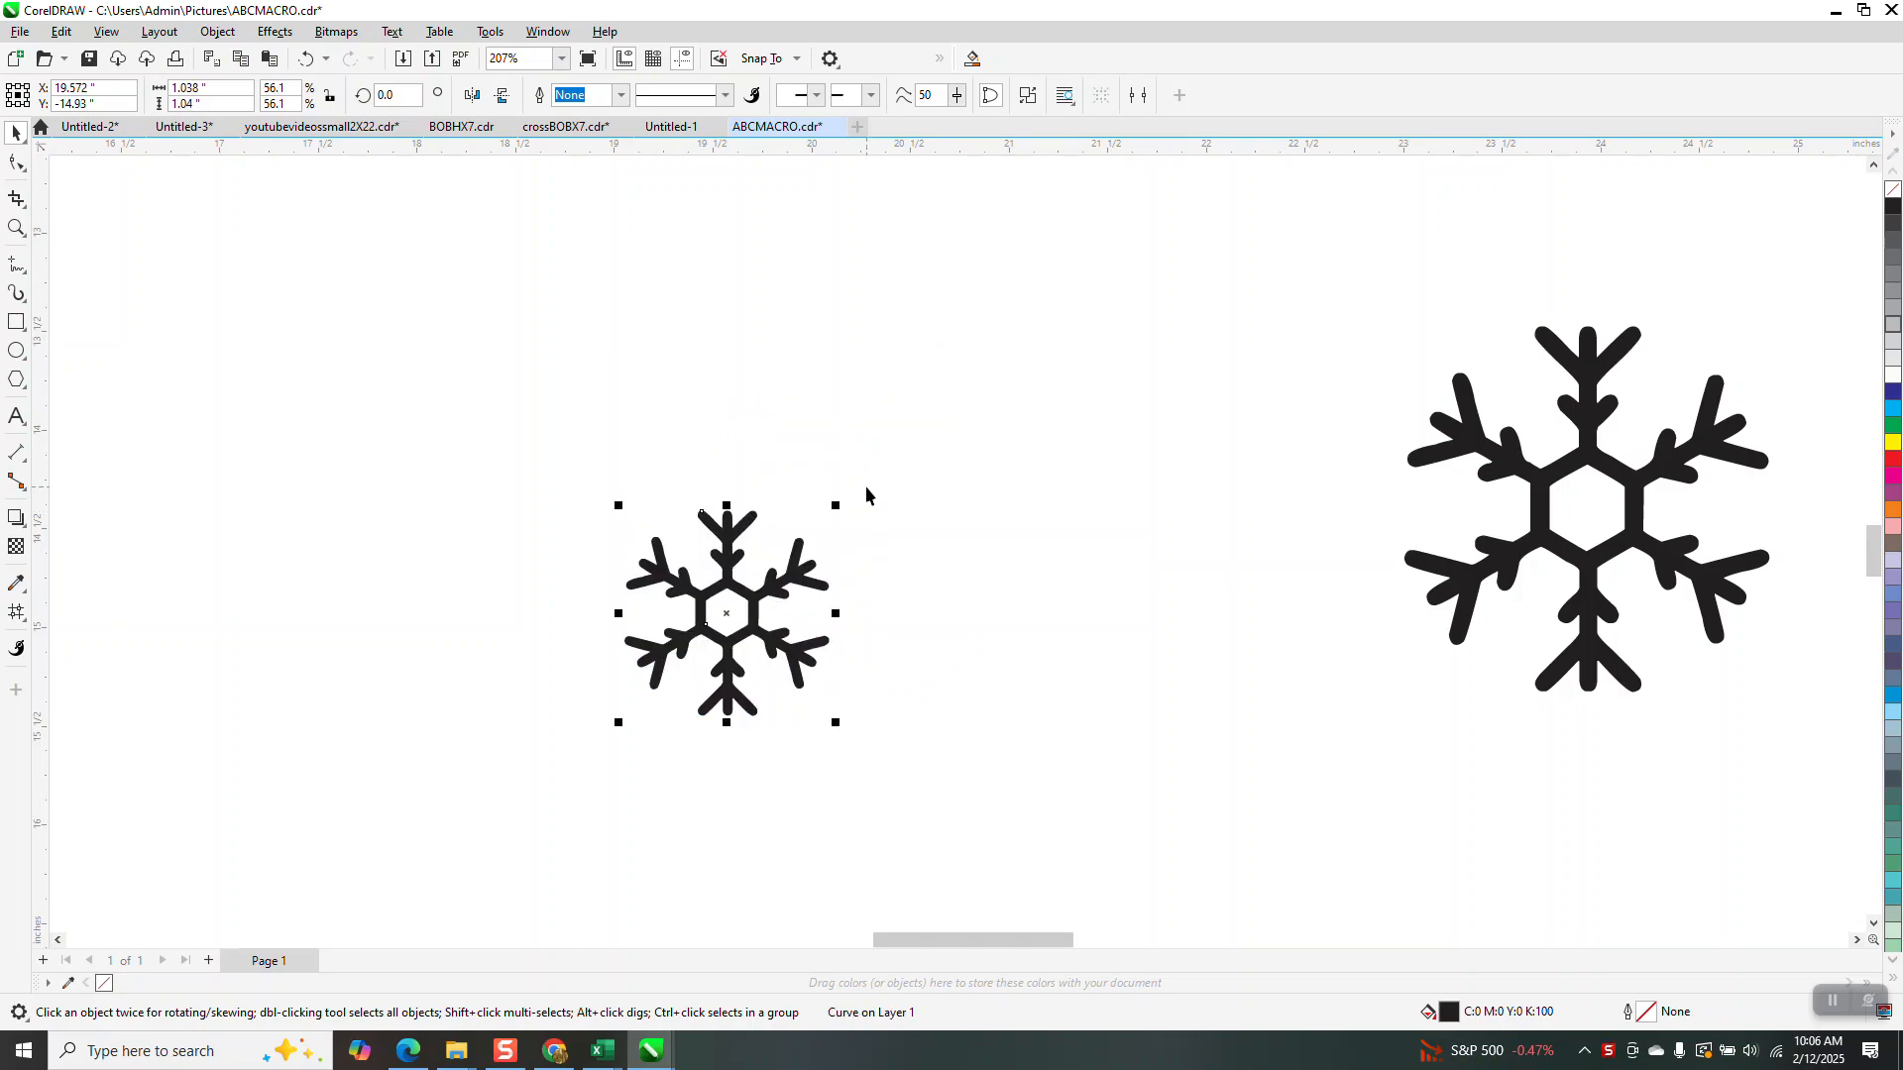
pyautogui.press('p')
pyautogui.click(16, 322)
# Draw a square and centre it on the page around the small snowflake
pyautogui.moveTo(581, 289)
pyautogui.mouseDown()
pyautogui.moveTo(431, 438)
pyautogui.moveTo(389, 593)
pyautogui.mouseUp()
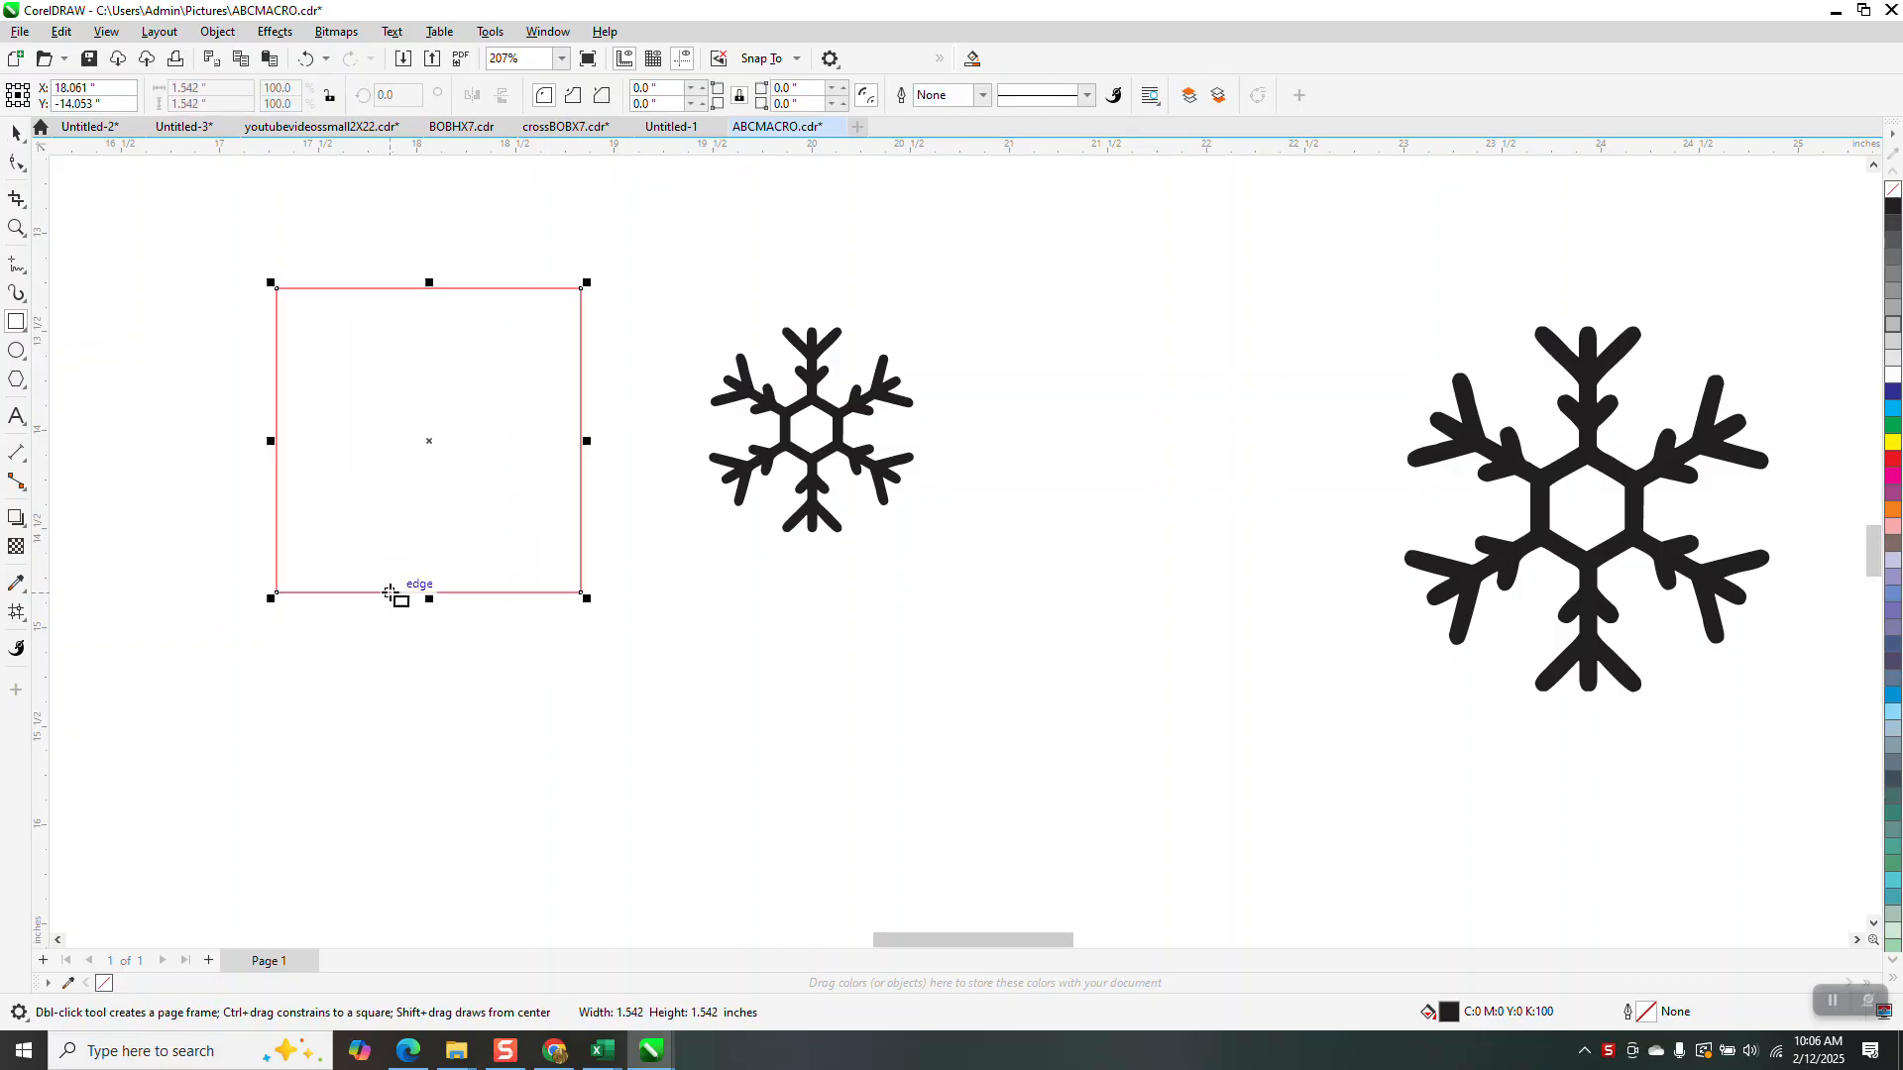
pyautogui.press('p')
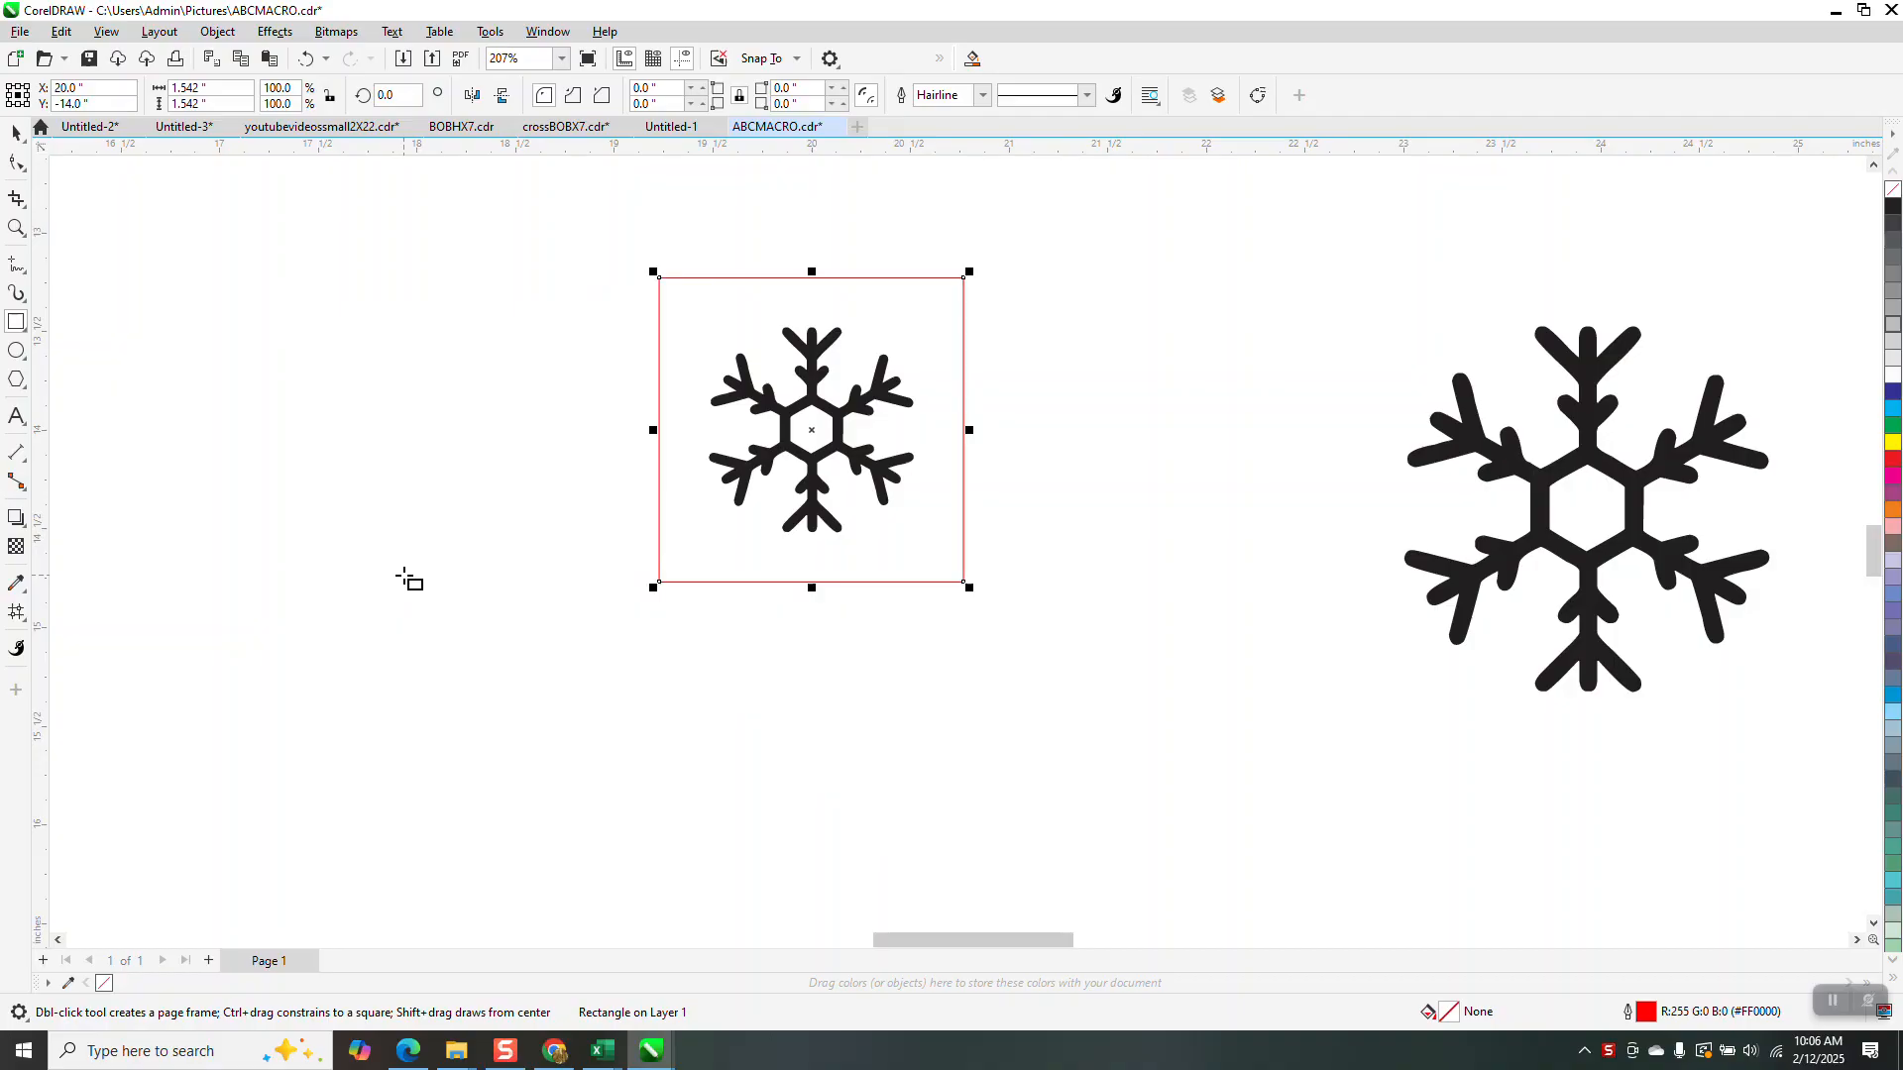
pyautogui.click(15, 133)
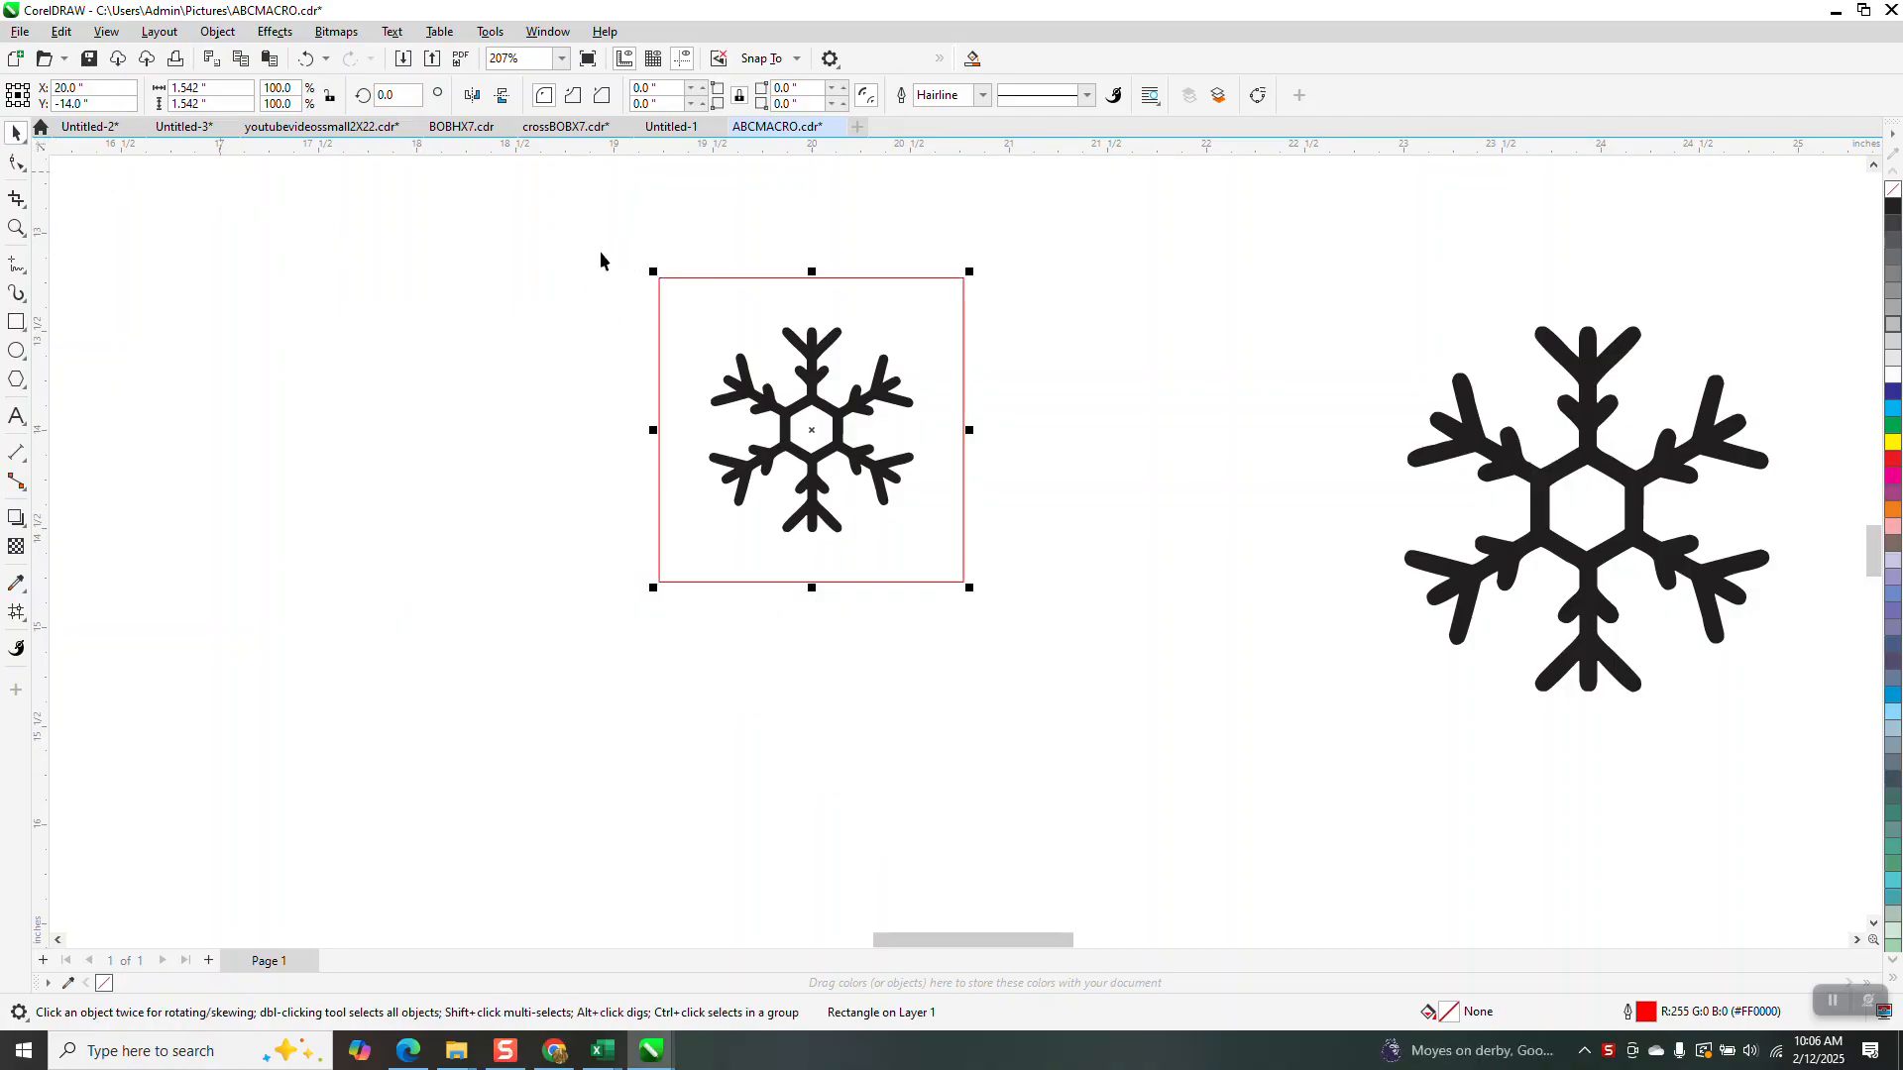
# Enlarge the square to about 1.767 inches so it frames the snowflake with margin
pyautogui.click(1053, 255)
pyautogui.click(827, 345)
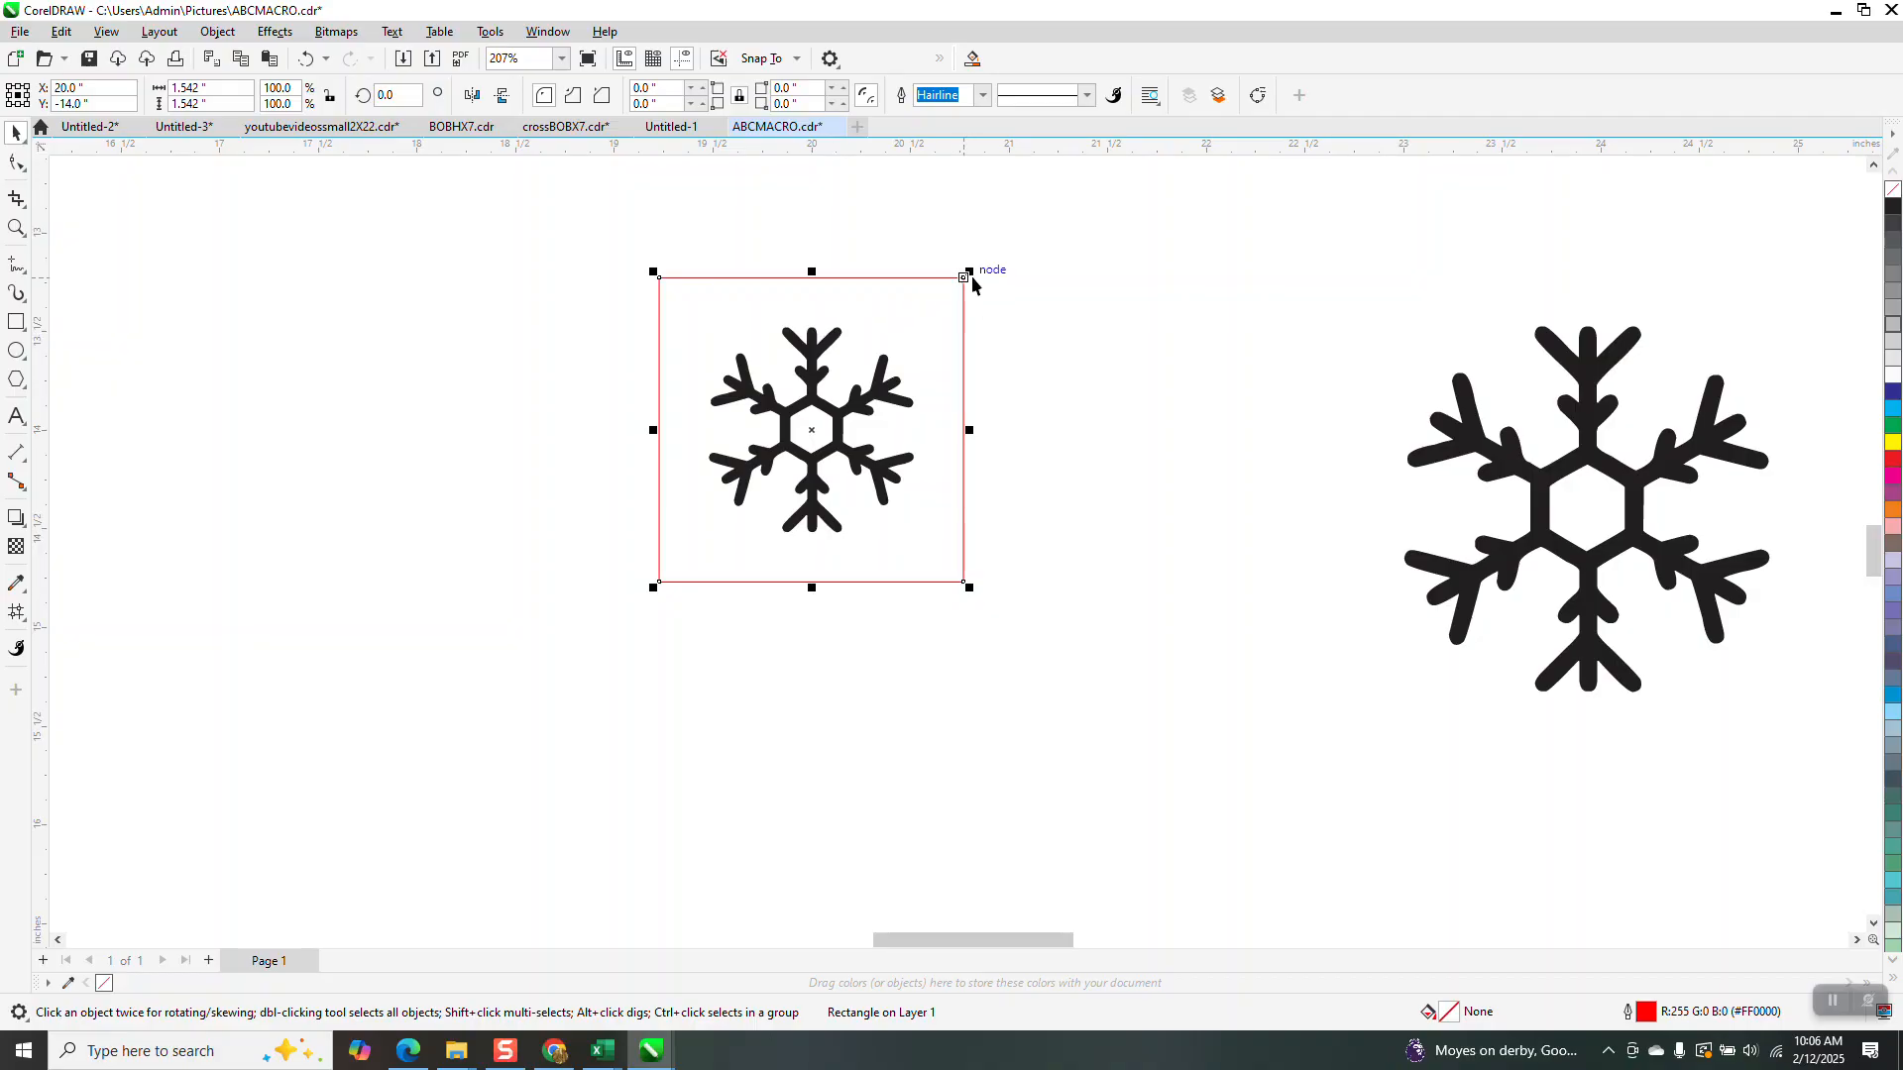
pyautogui.moveTo(966, 275); pyautogui.dragTo(991, 252)
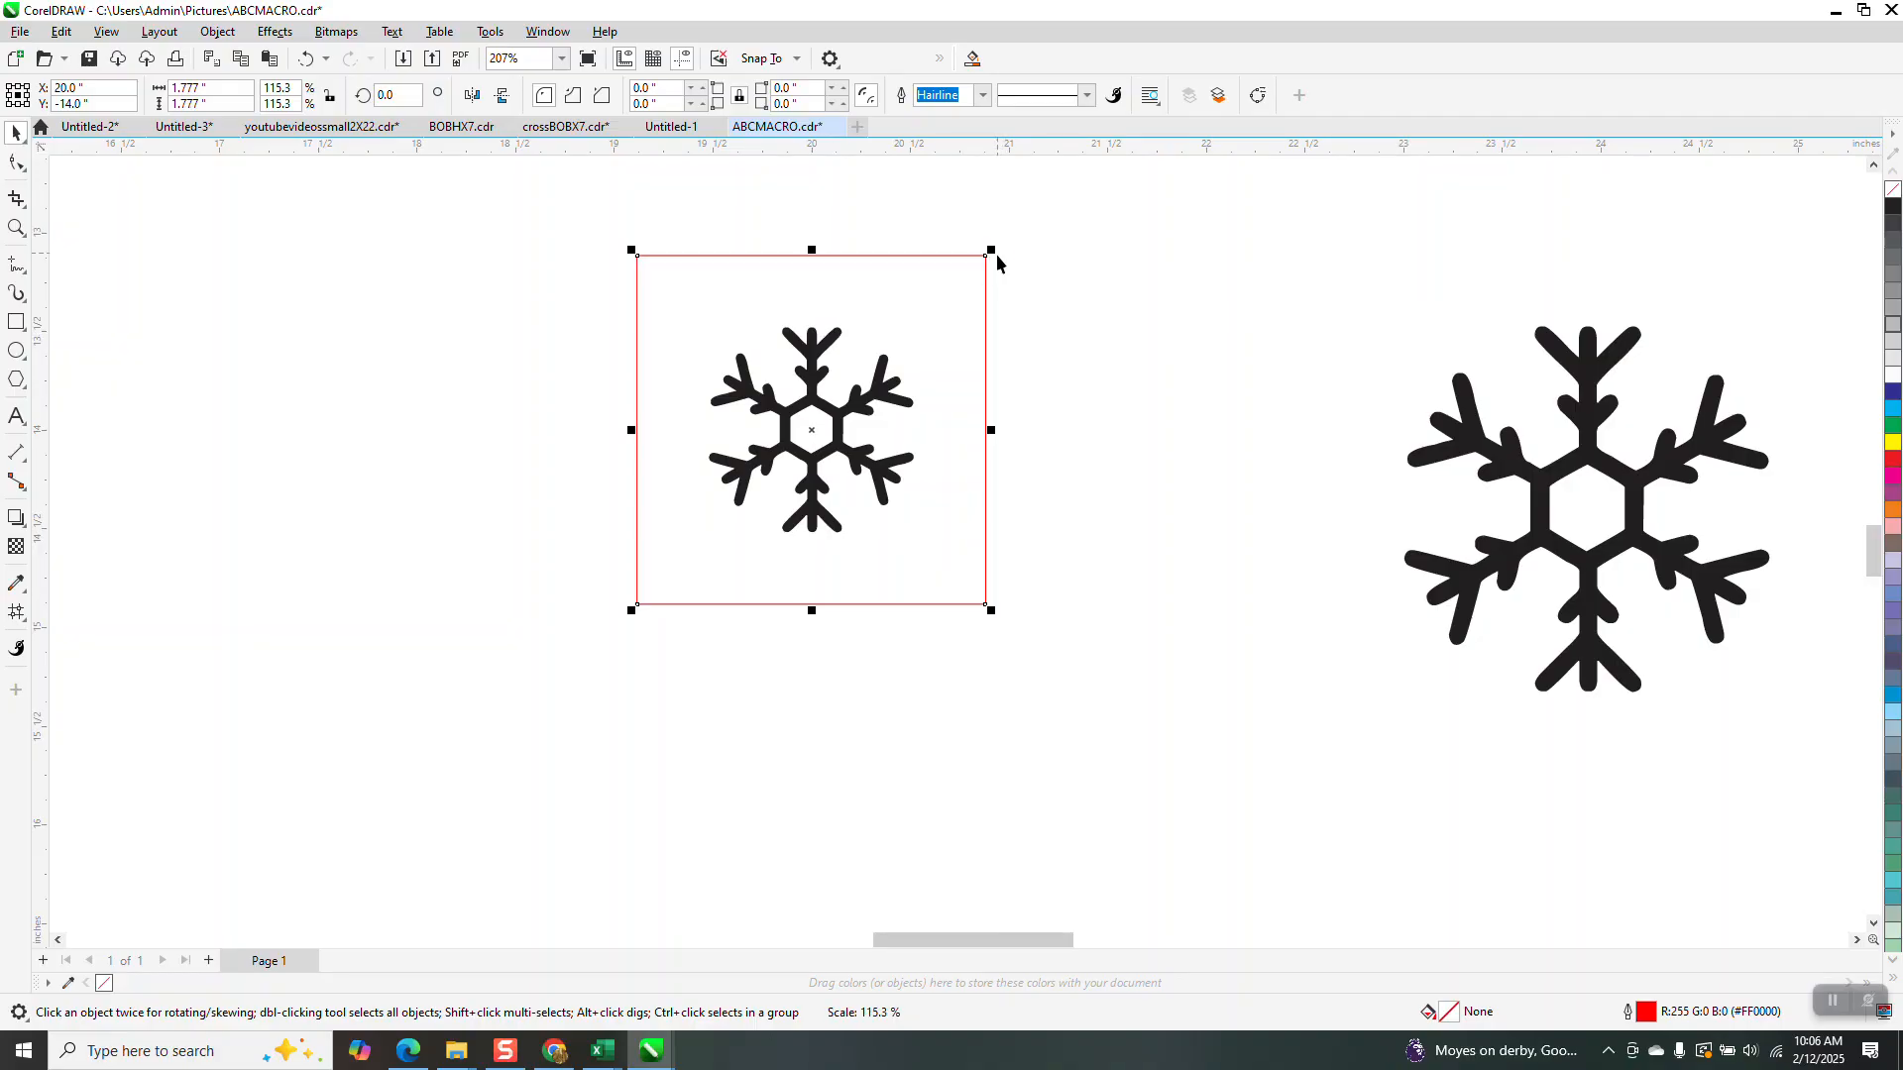
pyautogui.click(1025, 271)
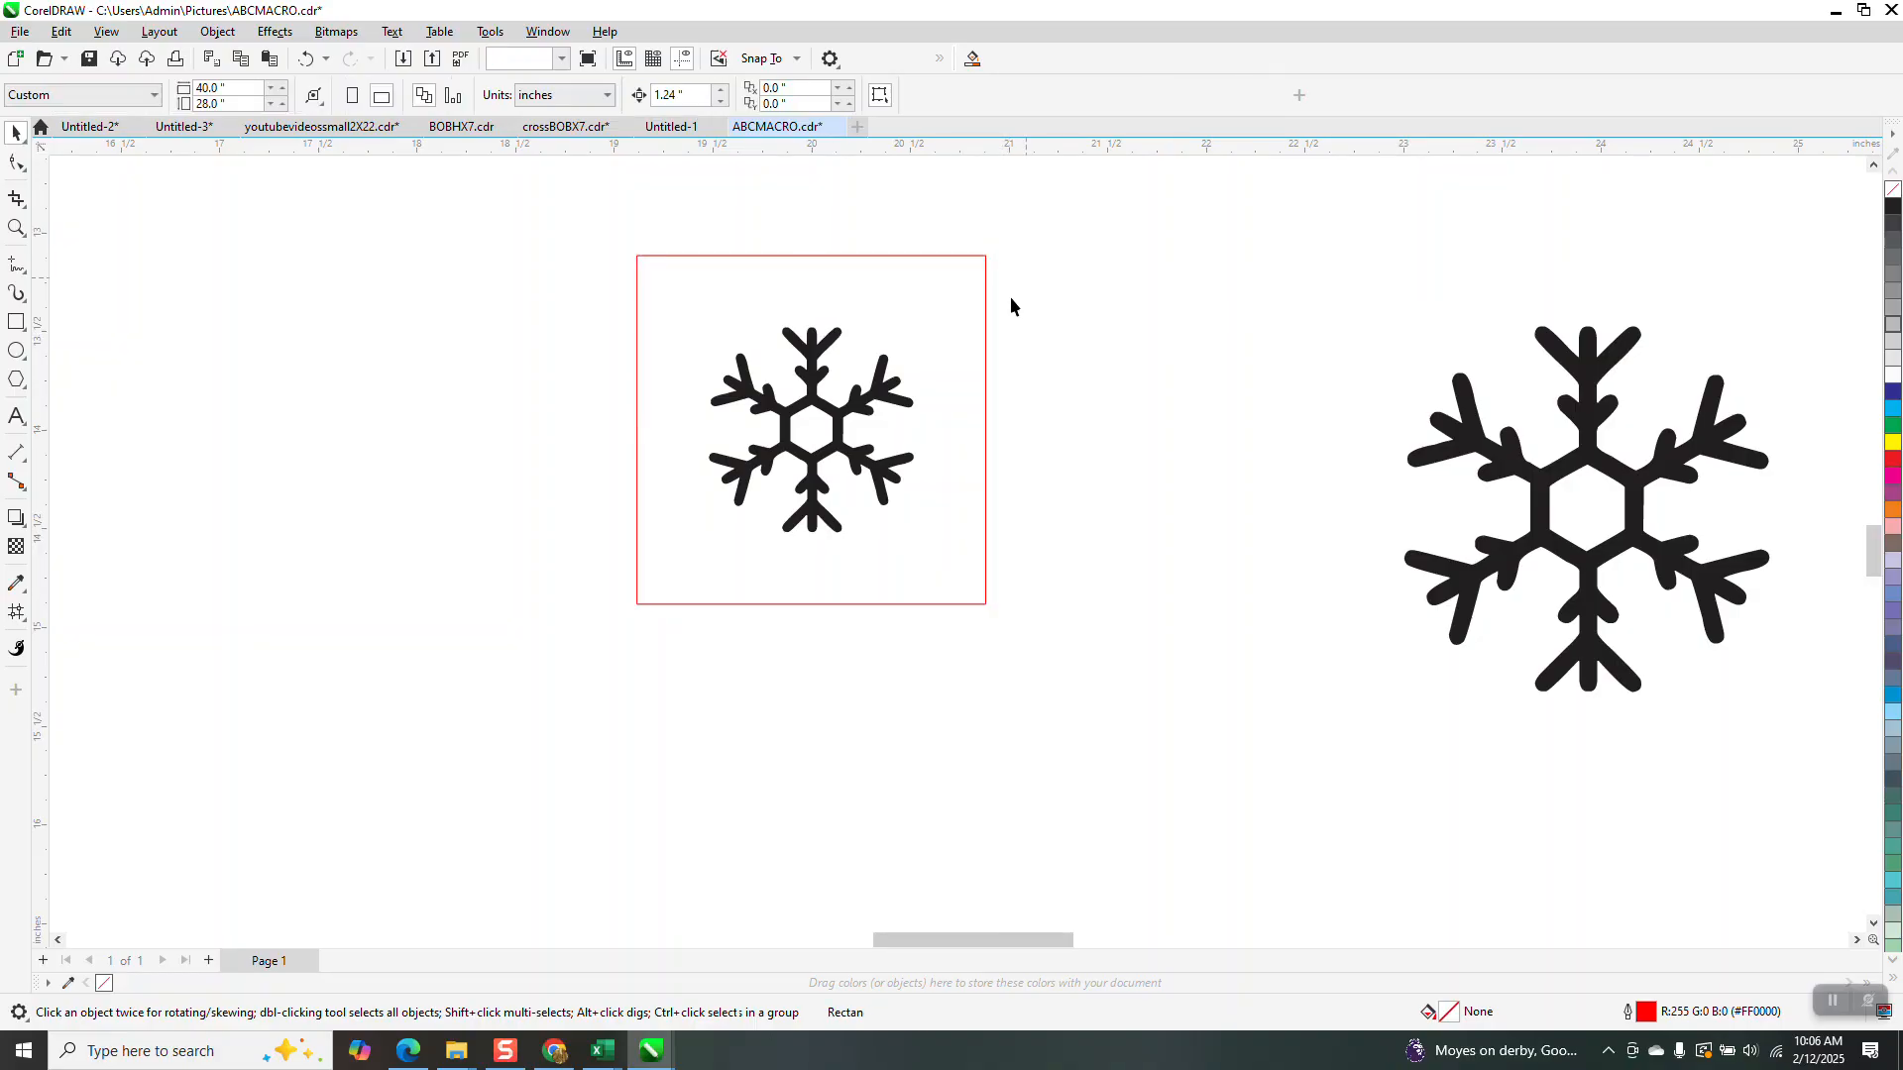
pyautogui.click(883, 399)
pyautogui.moveTo(1037, 300); pyautogui.dragTo(648, 568)
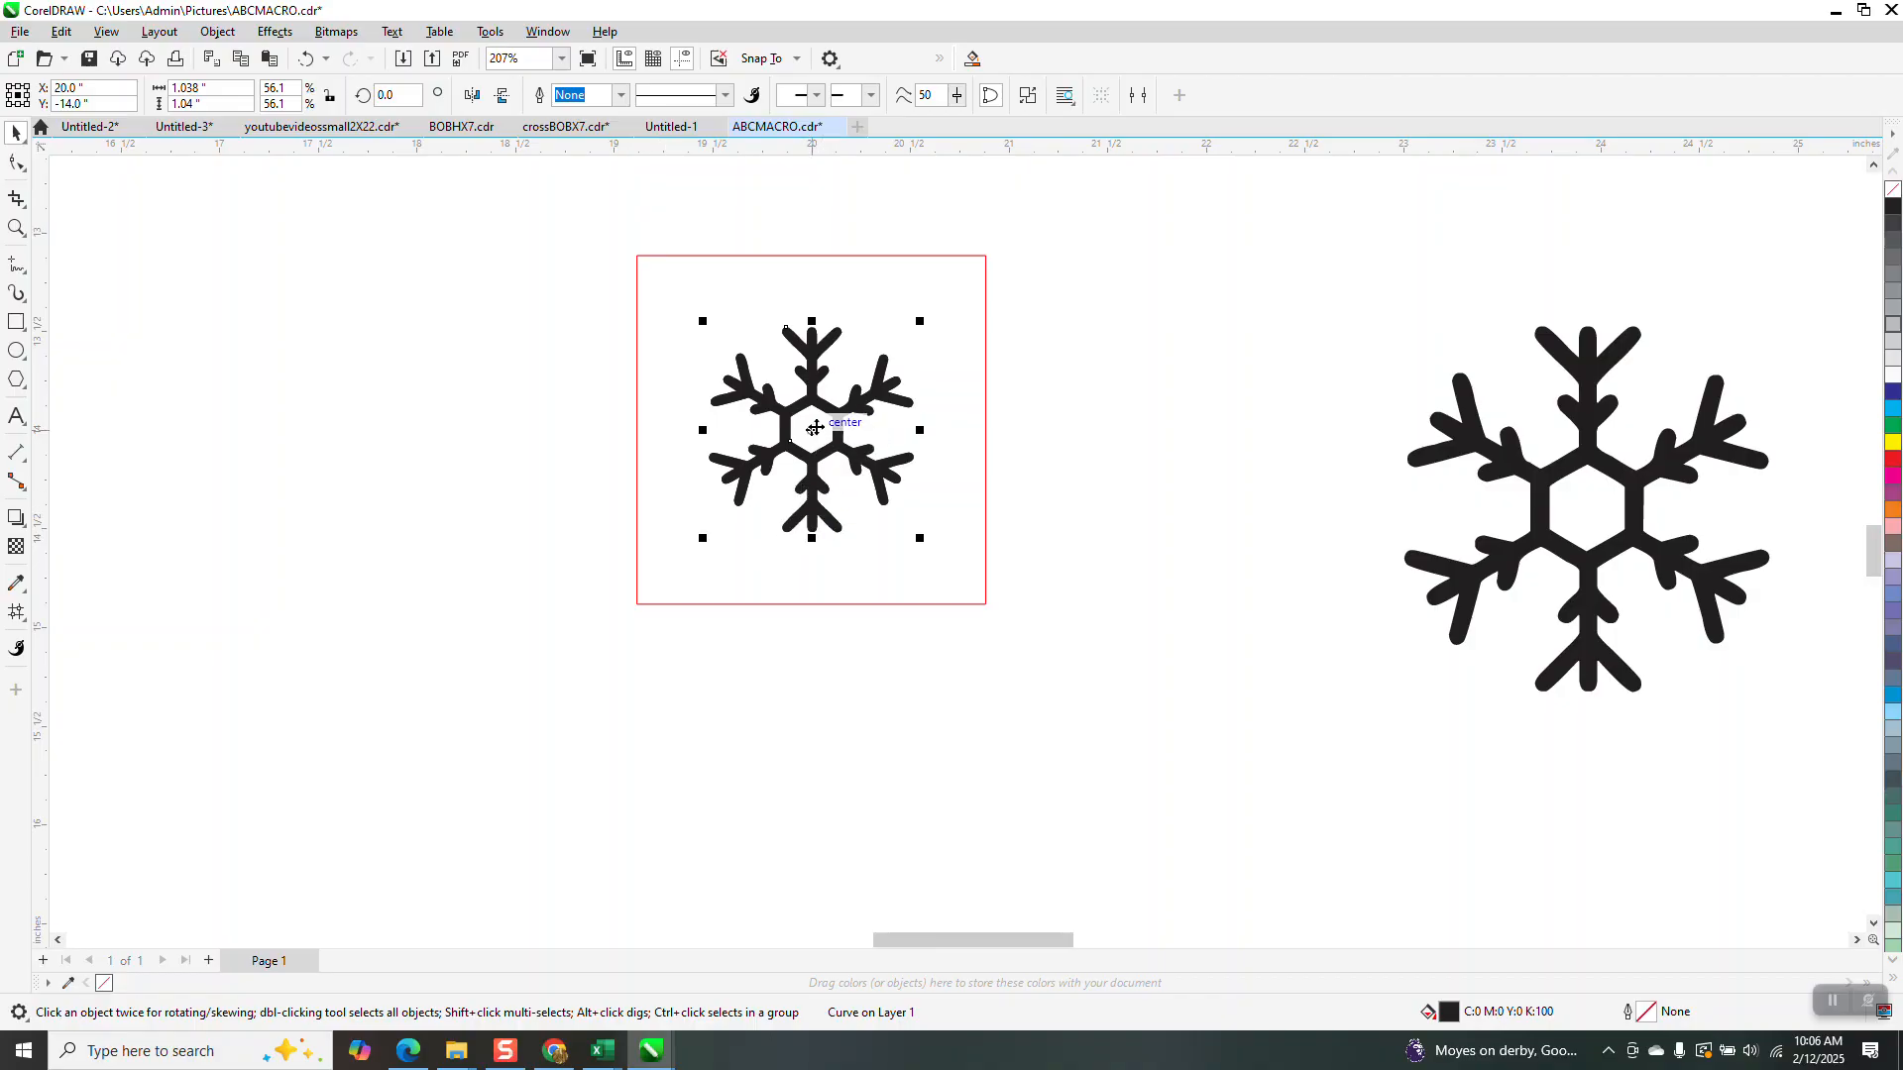
# Select the small snowflake and snap a copy onto the square's top-right corner
pyautogui.moveTo(812, 426); pyautogui.dragTo(953, 319)
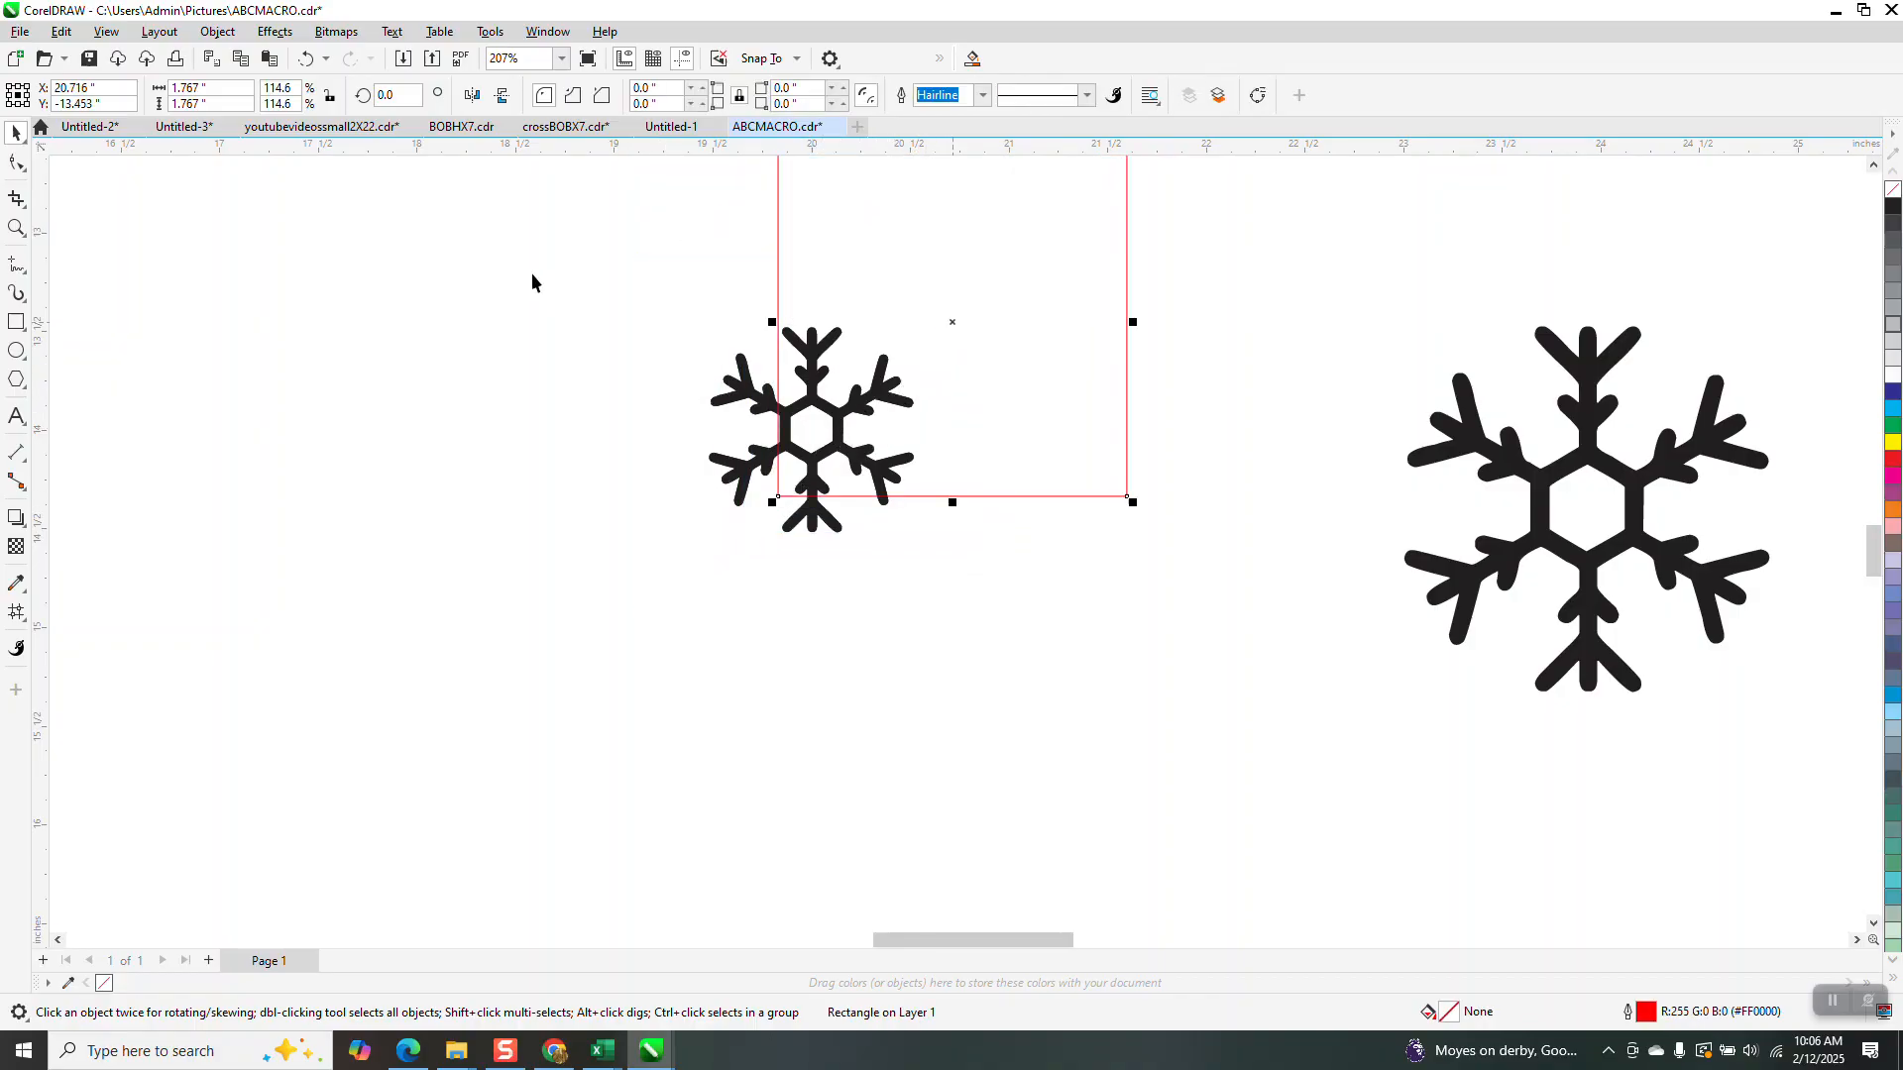
pyautogui.click(307, 59)
pyautogui.moveTo(512, 307); pyautogui.dragTo(1040, 555)
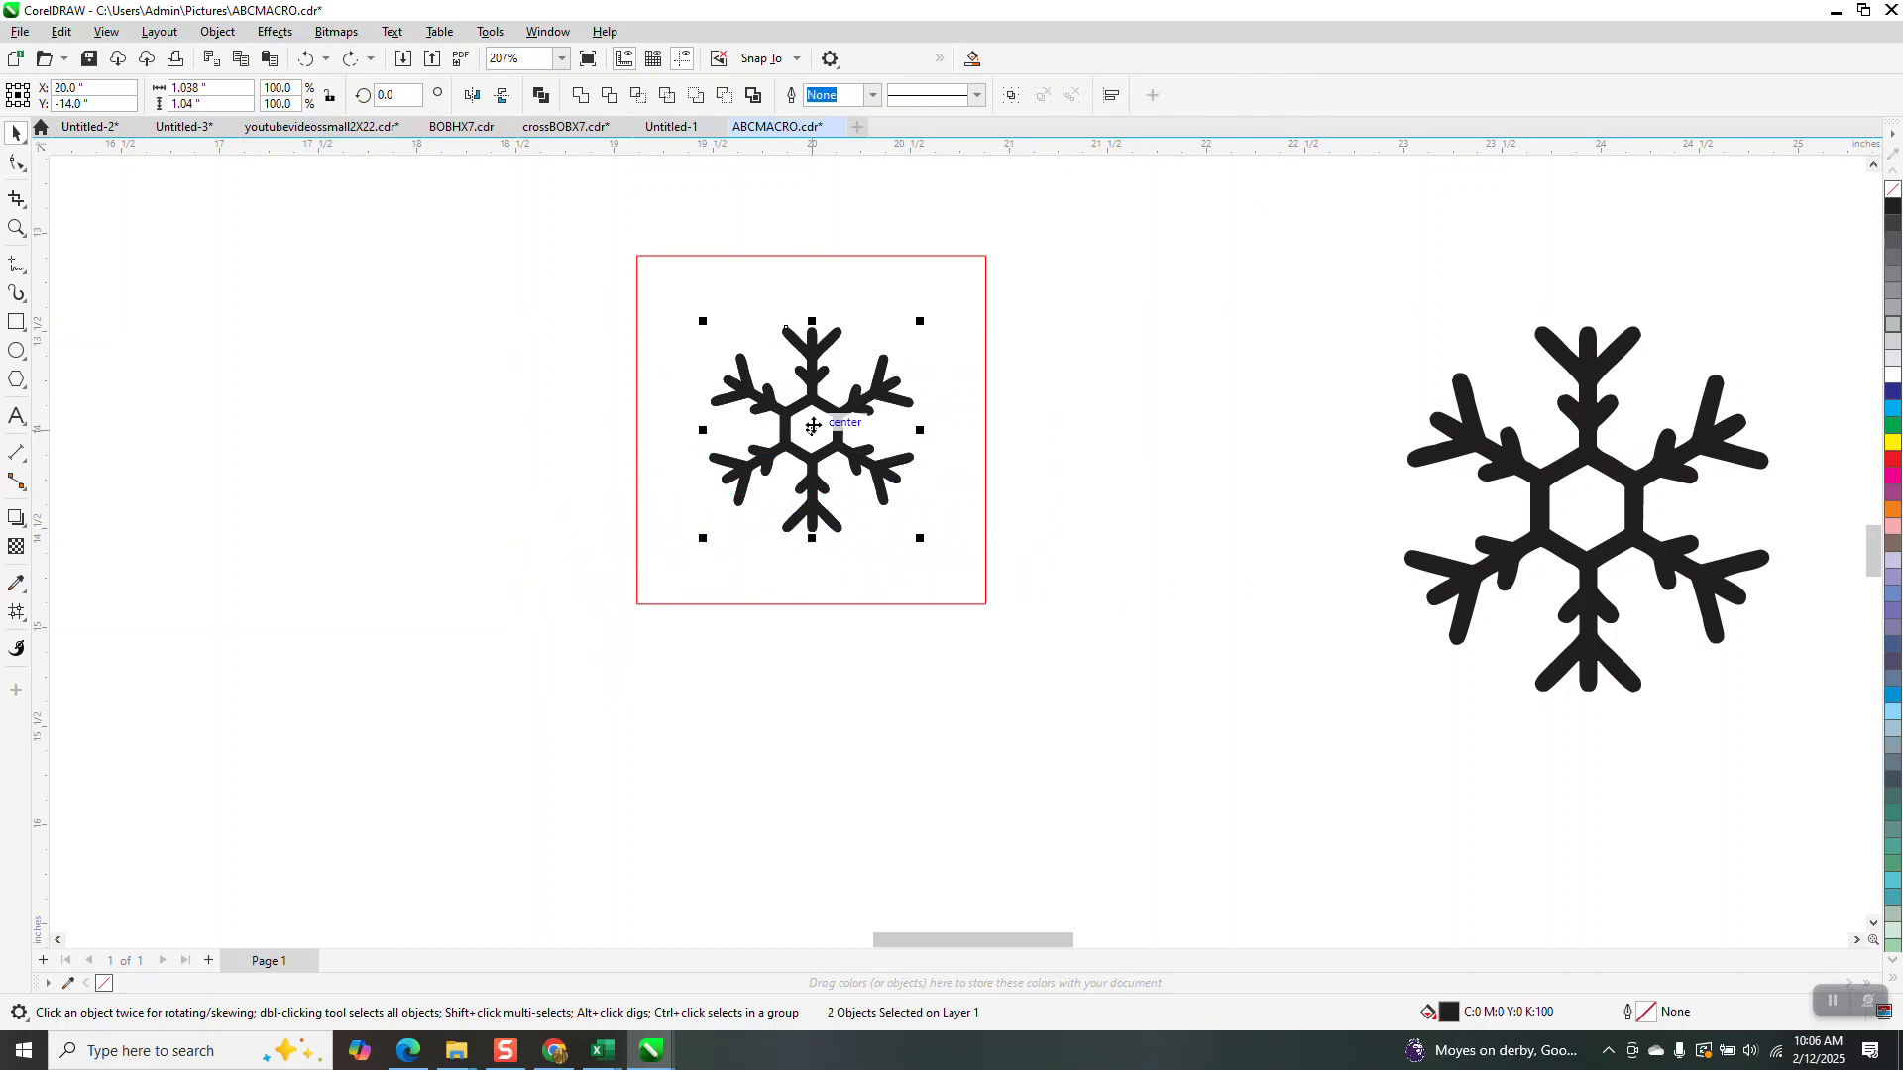
pyautogui.moveTo(813, 426); pyautogui.dragTo(985, 261)
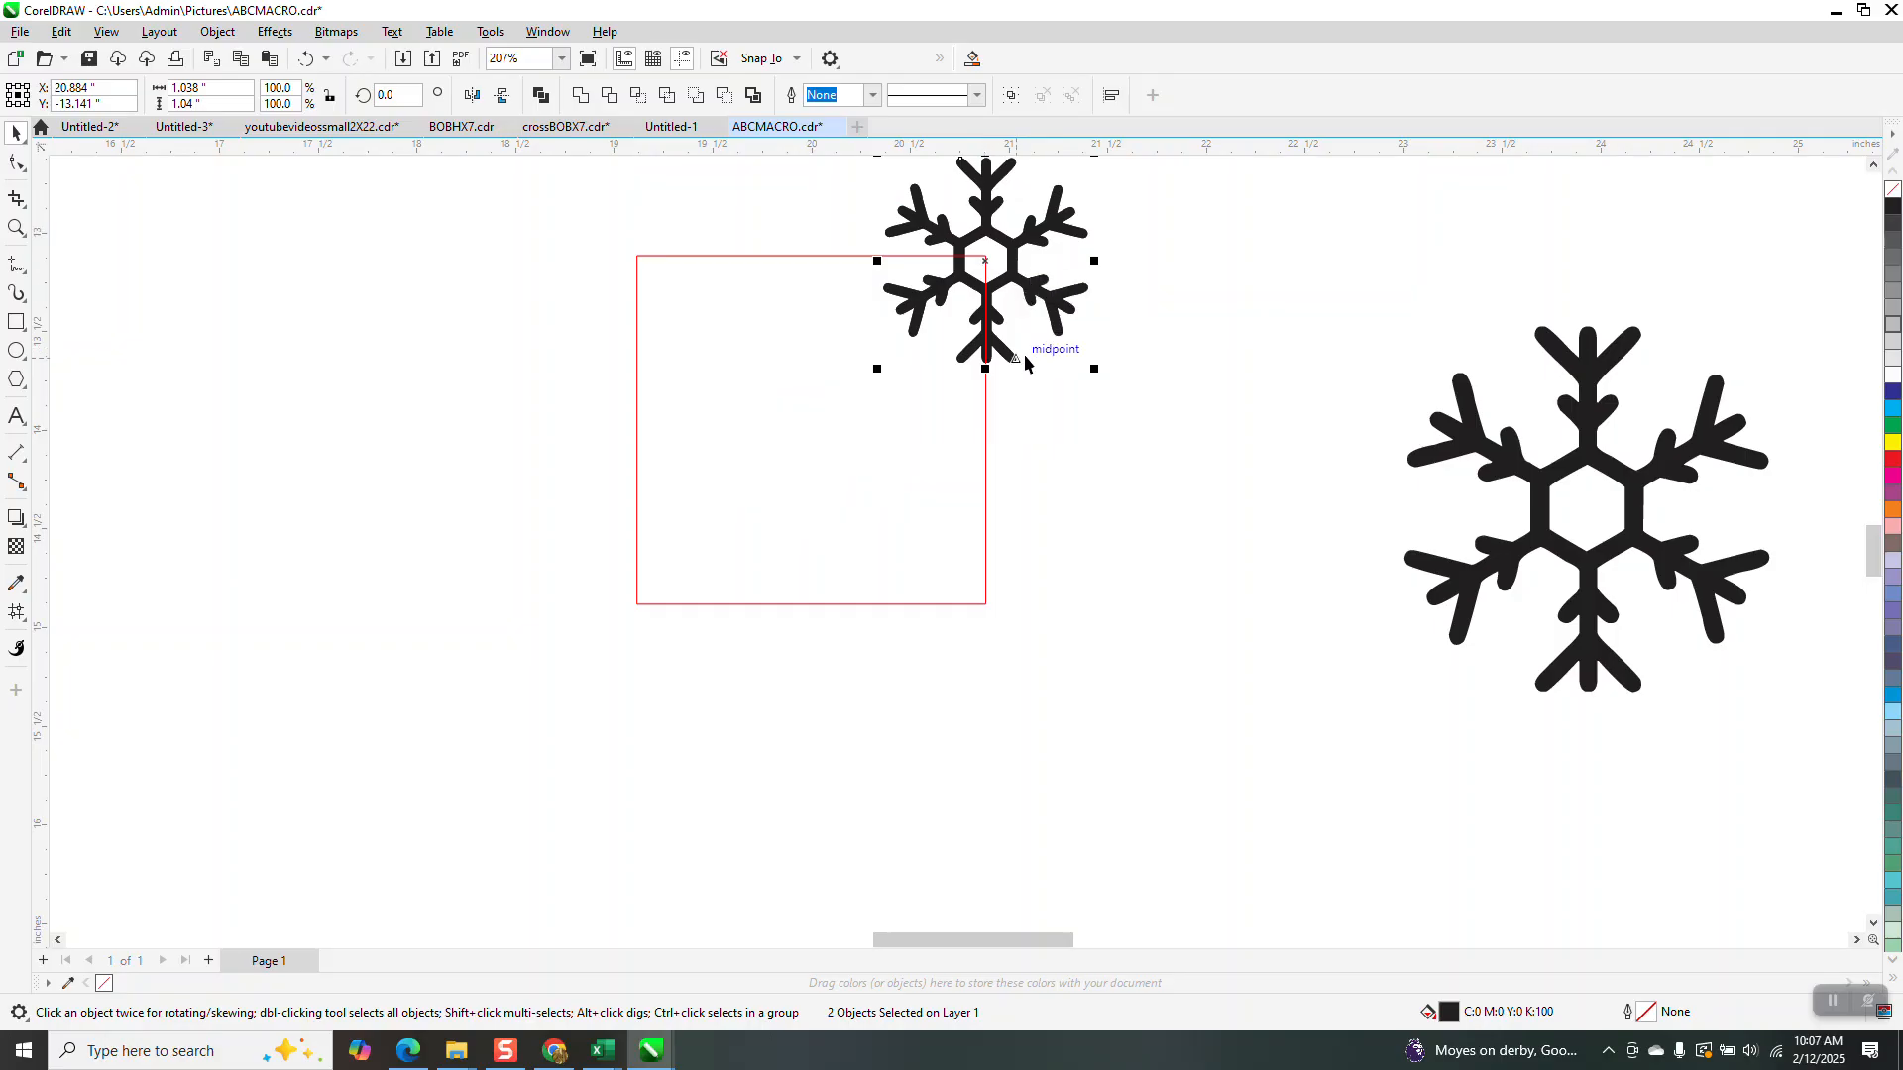
pyautogui.hotkey('ctrl', 'z')
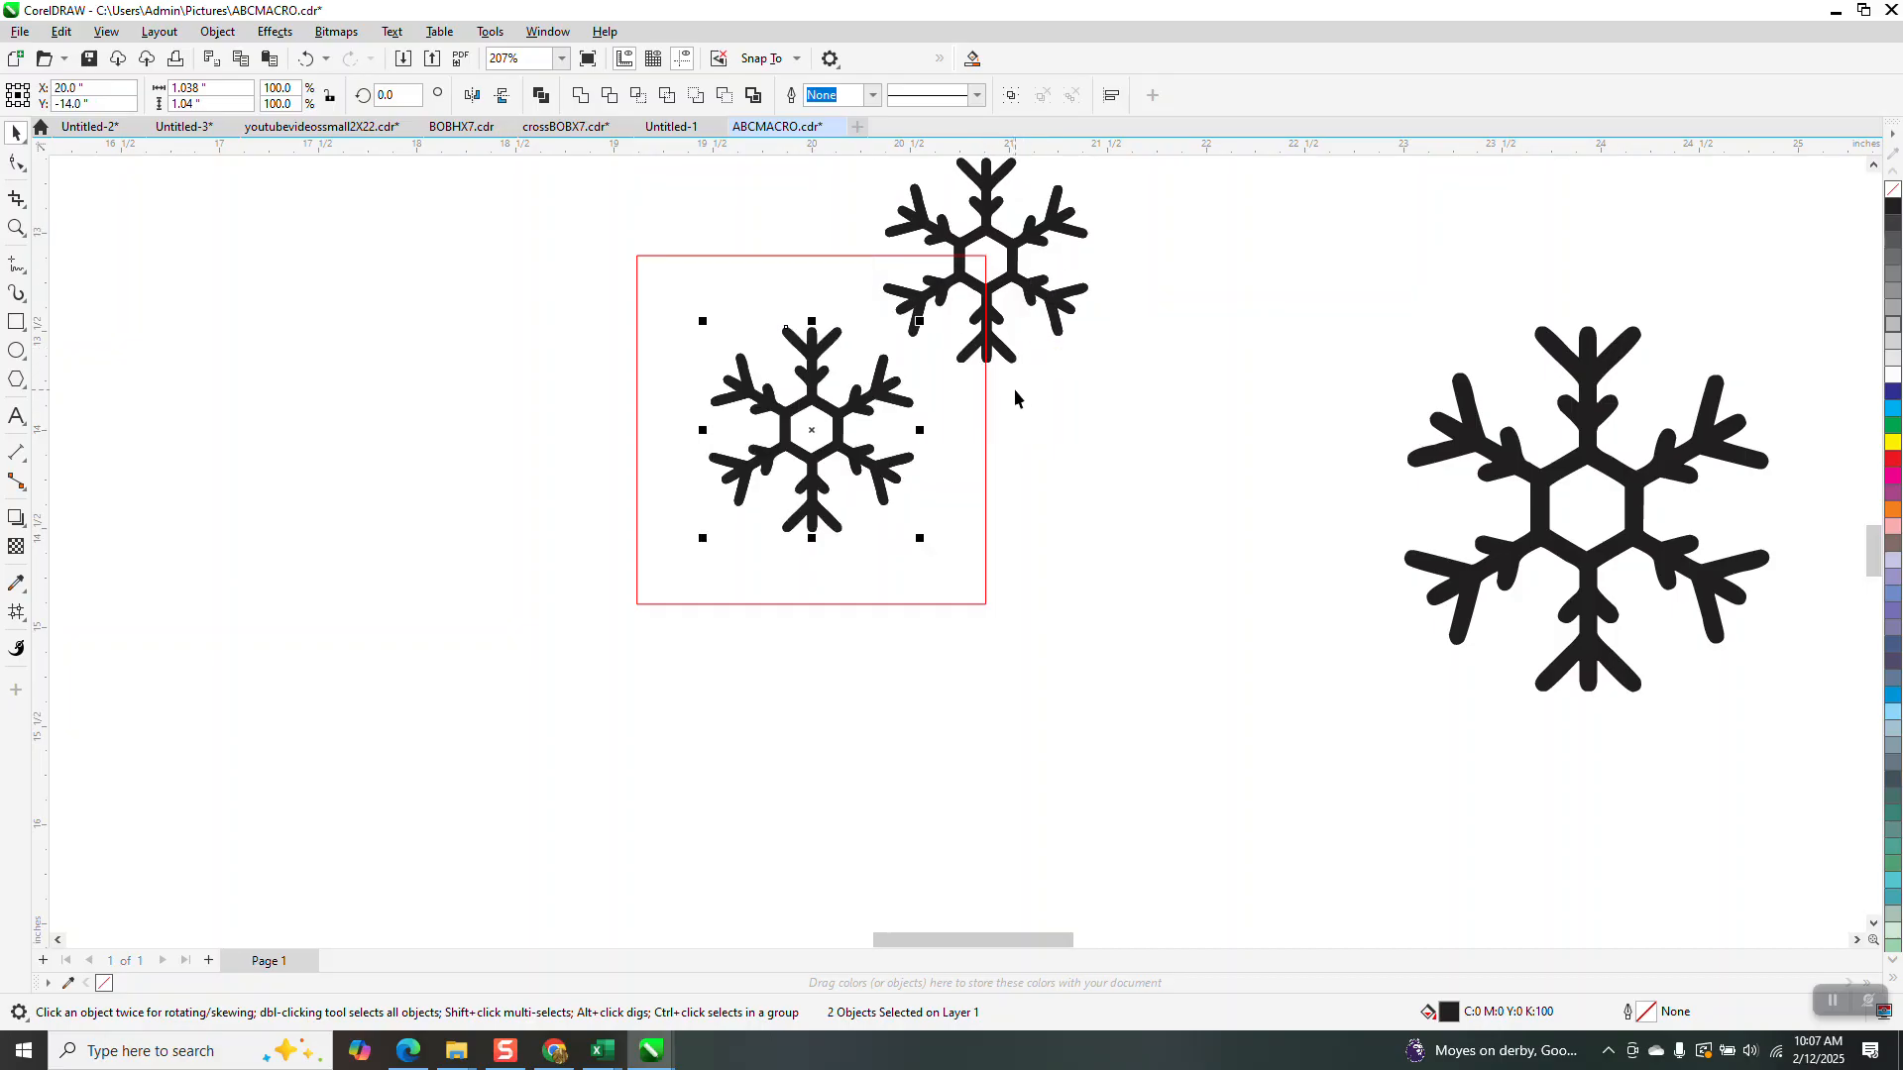
# Add snowflake copies centred on the bottom-right, bottom-left and top-left corners of the square
pyautogui.moveTo(814, 436); pyautogui.dragTo(989, 607)
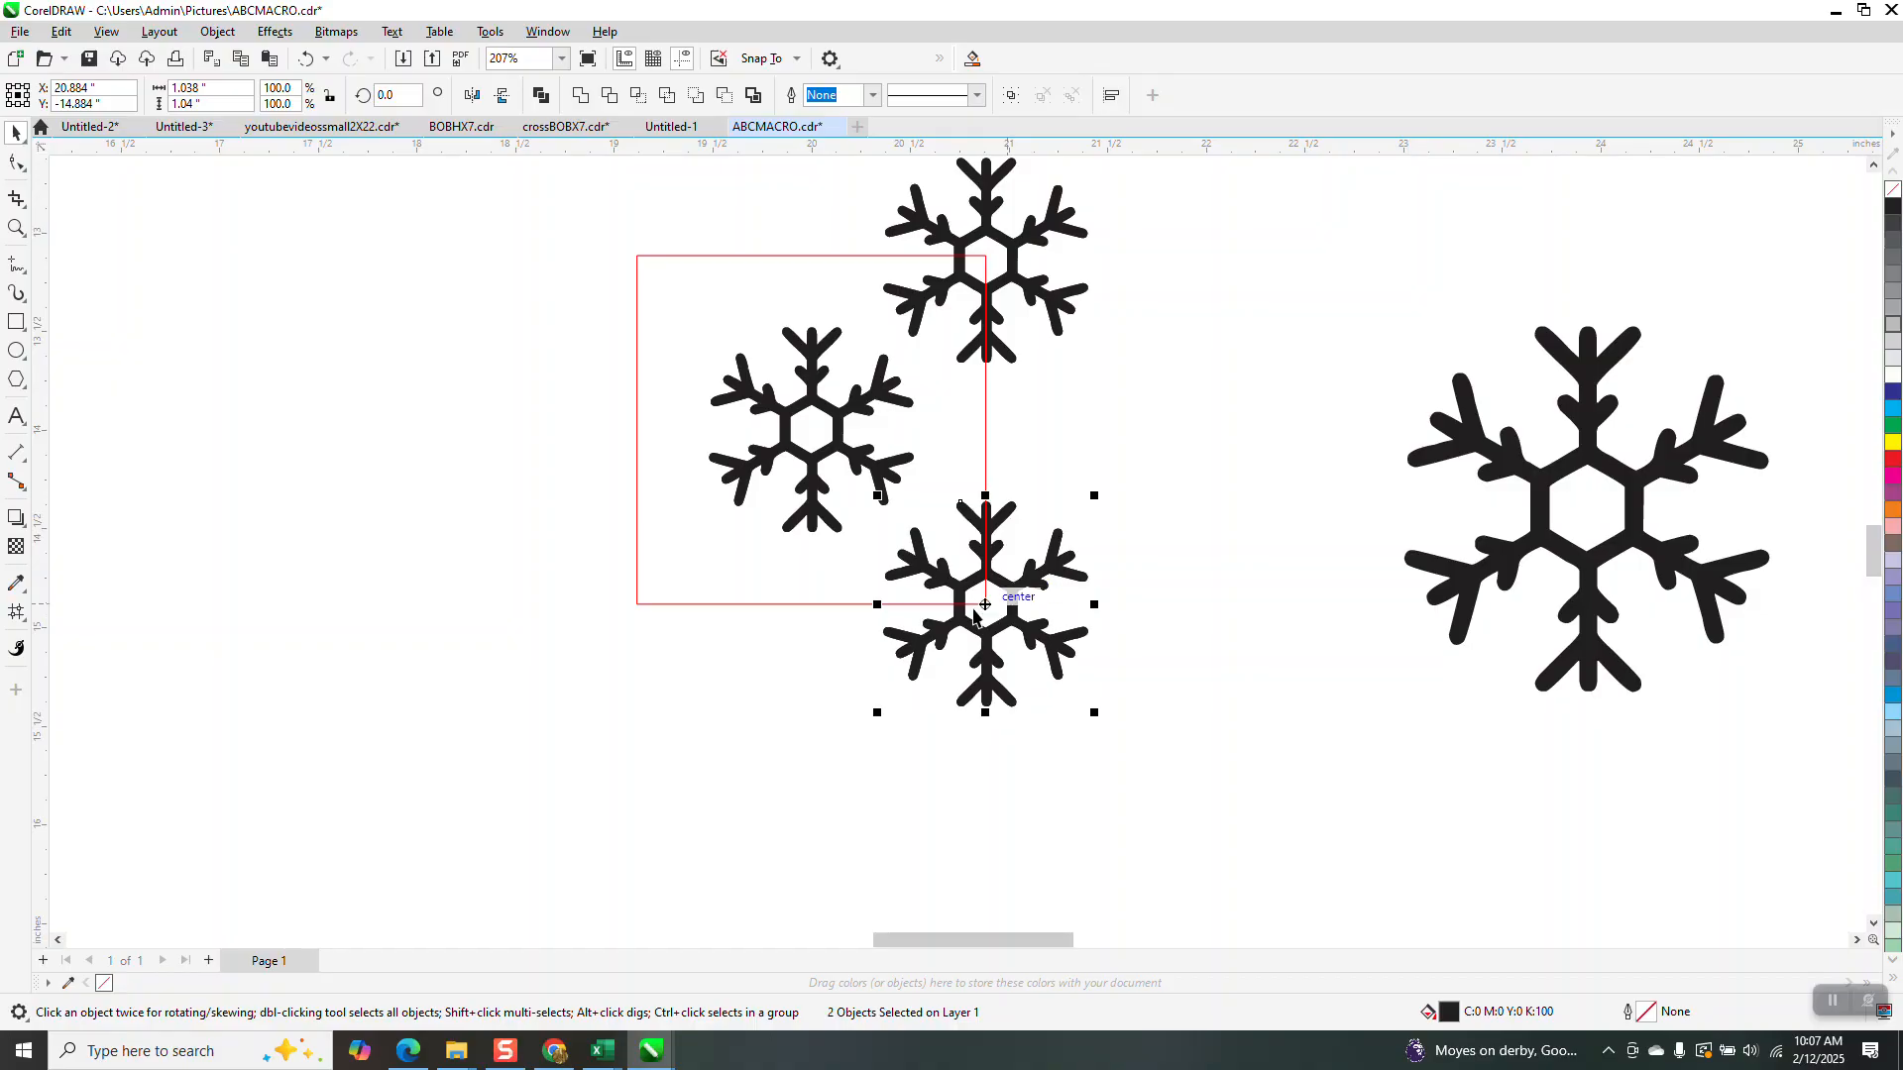
pyautogui.moveTo(988, 603); pyautogui.dragTo(637, 605)
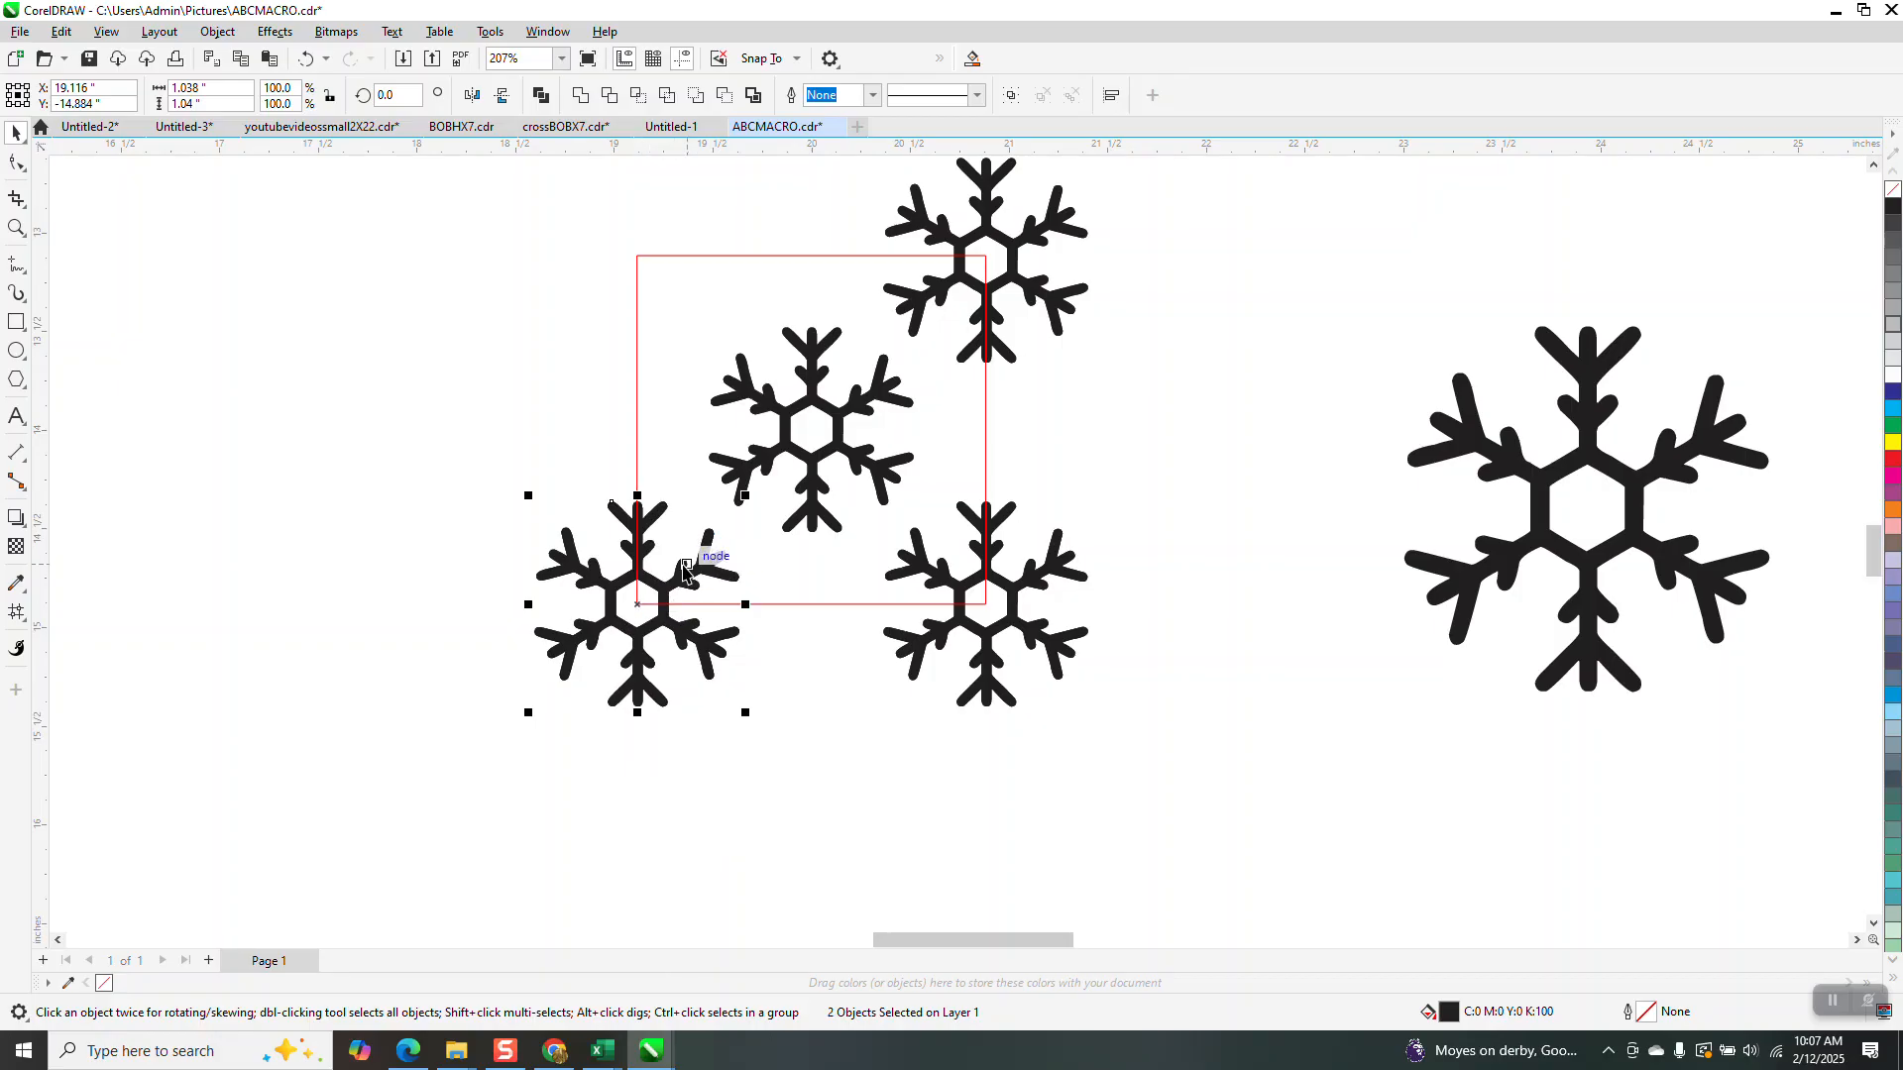
pyautogui.moveTo(638, 602); pyautogui.dragTo(638, 259)
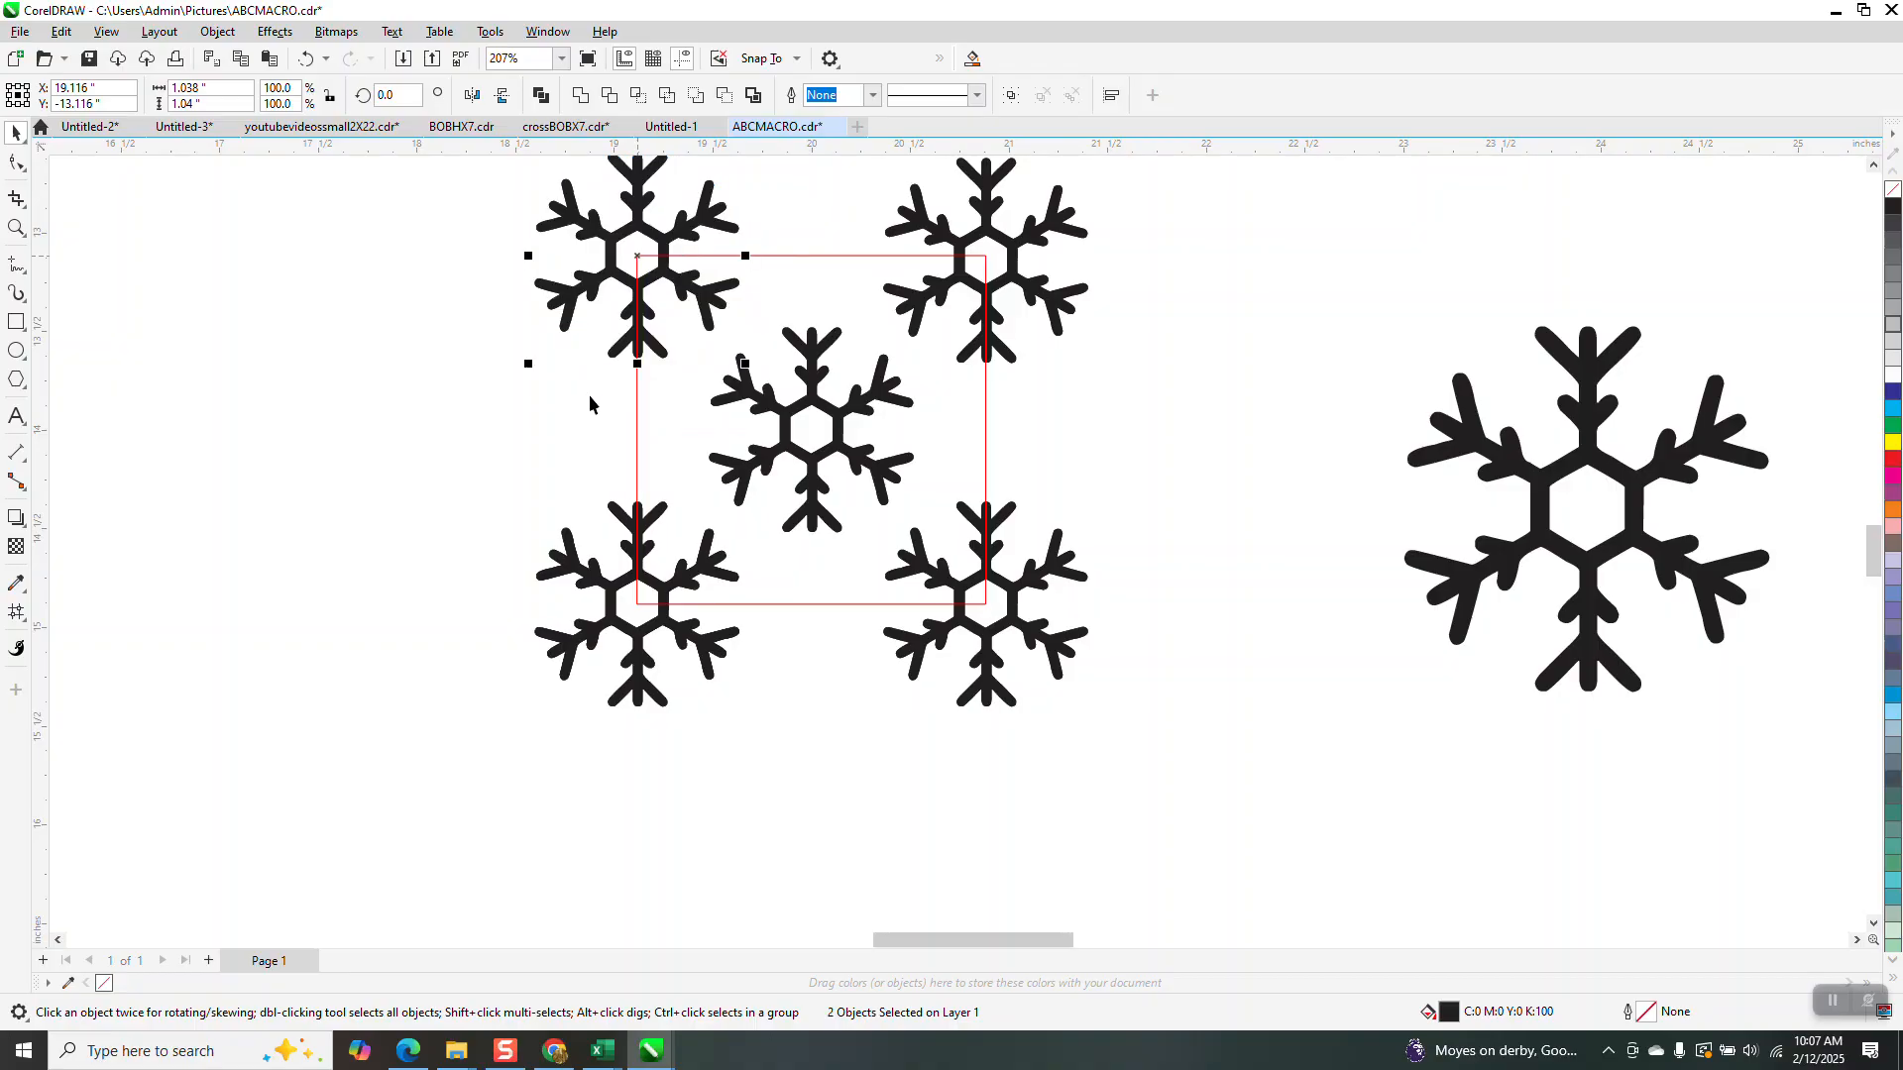
pyautogui.scroll(-1, 565, 444)
# Set the nudge distance to 3 inches
pyautogui.click(751, 228)
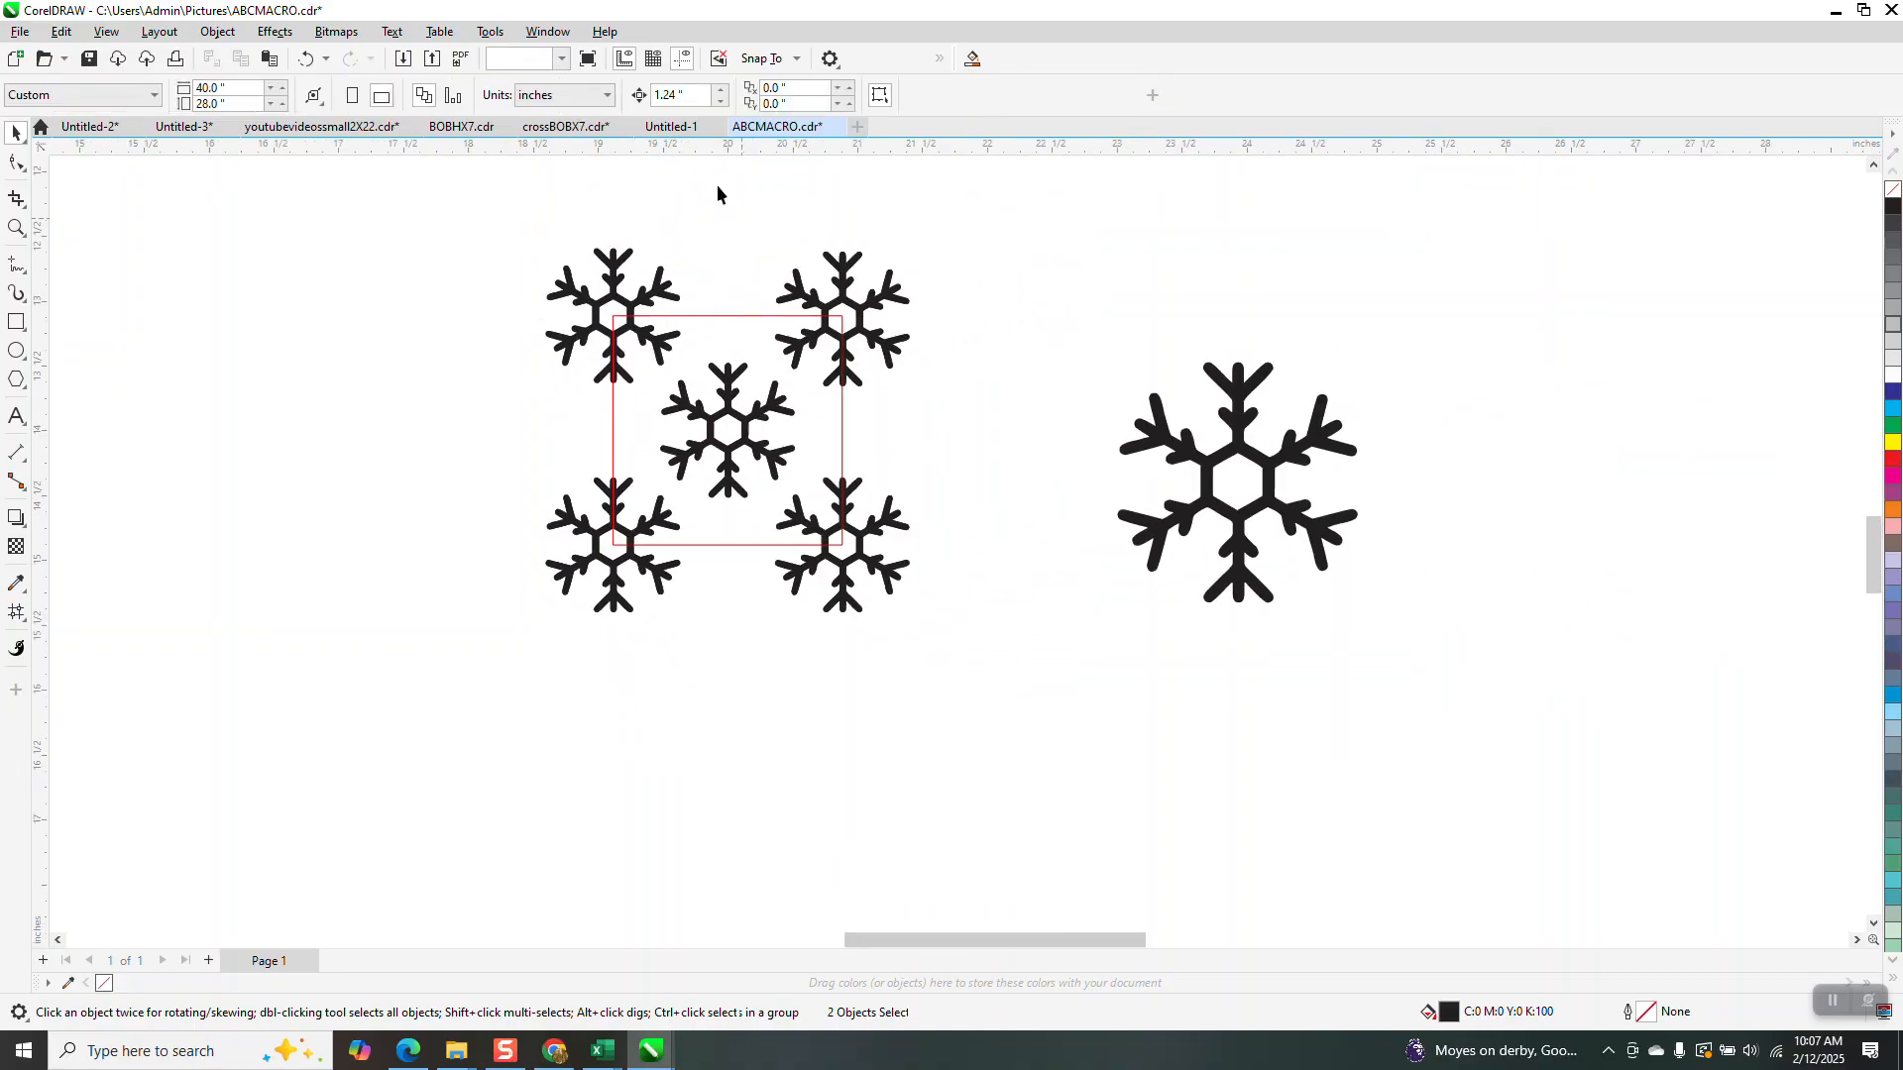
pyautogui.click(730, 317)
pyautogui.click(680, 196)
pyautogui.doubleClick(683, 96)
pyautogui.write('3')
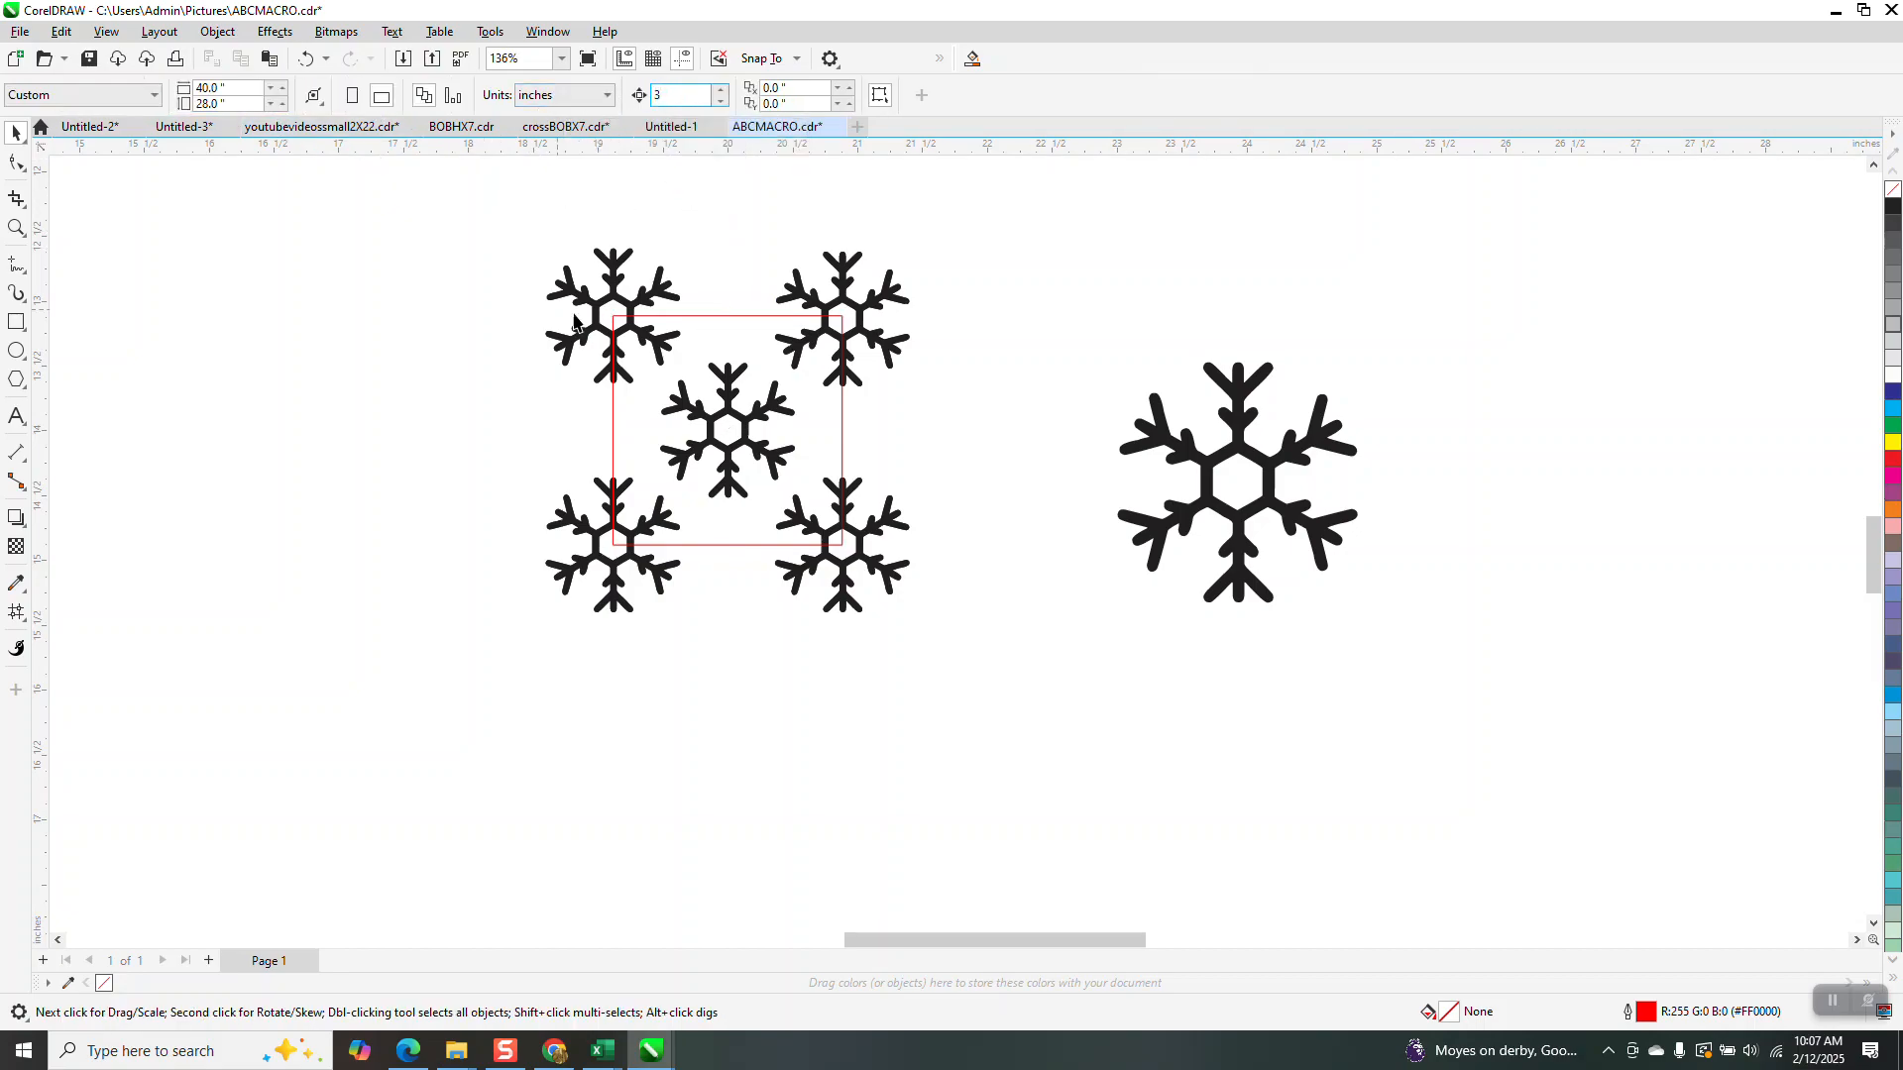
# Group the five snowflakes with the square nudged aside, then return the square and select everything
pyautogui.click(712, 319)
pyautogui.press('Left')
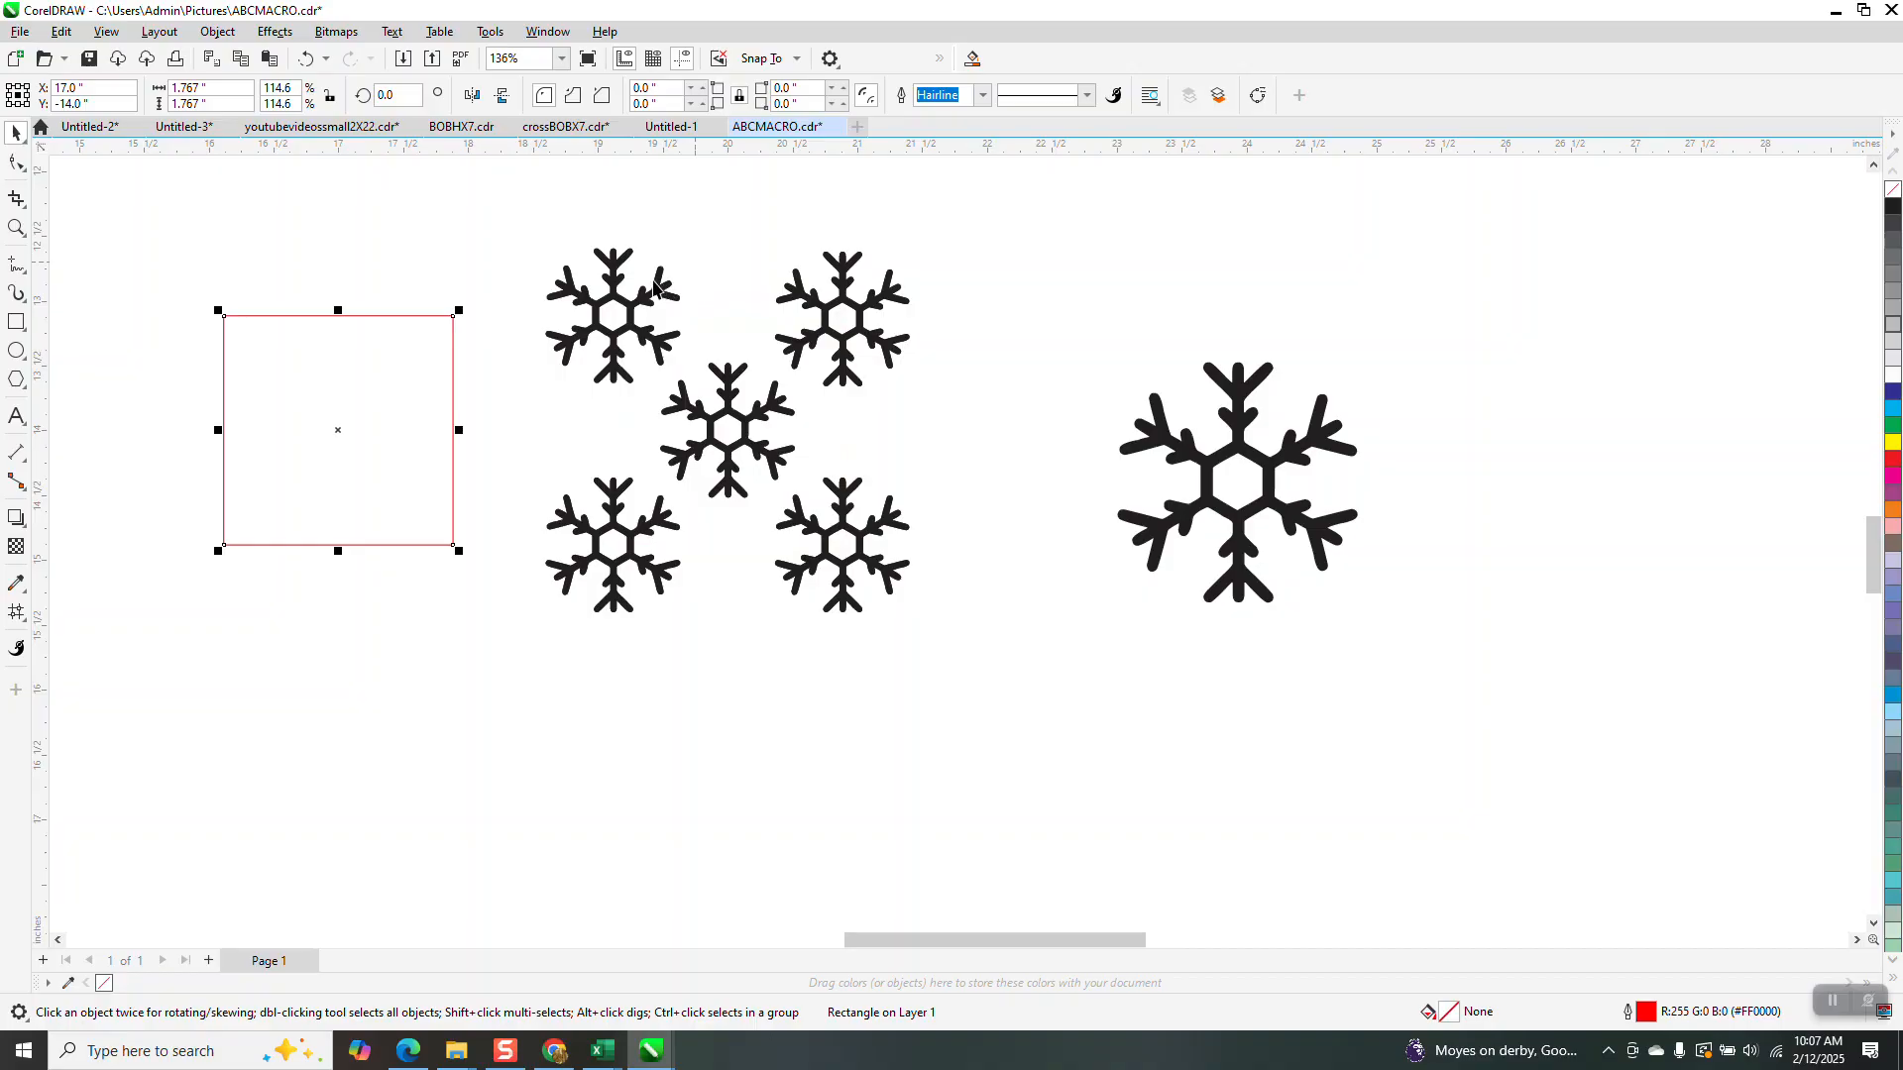
pyautogui.moveTo(512, 217); pyautogui.dragTo(985, 691)
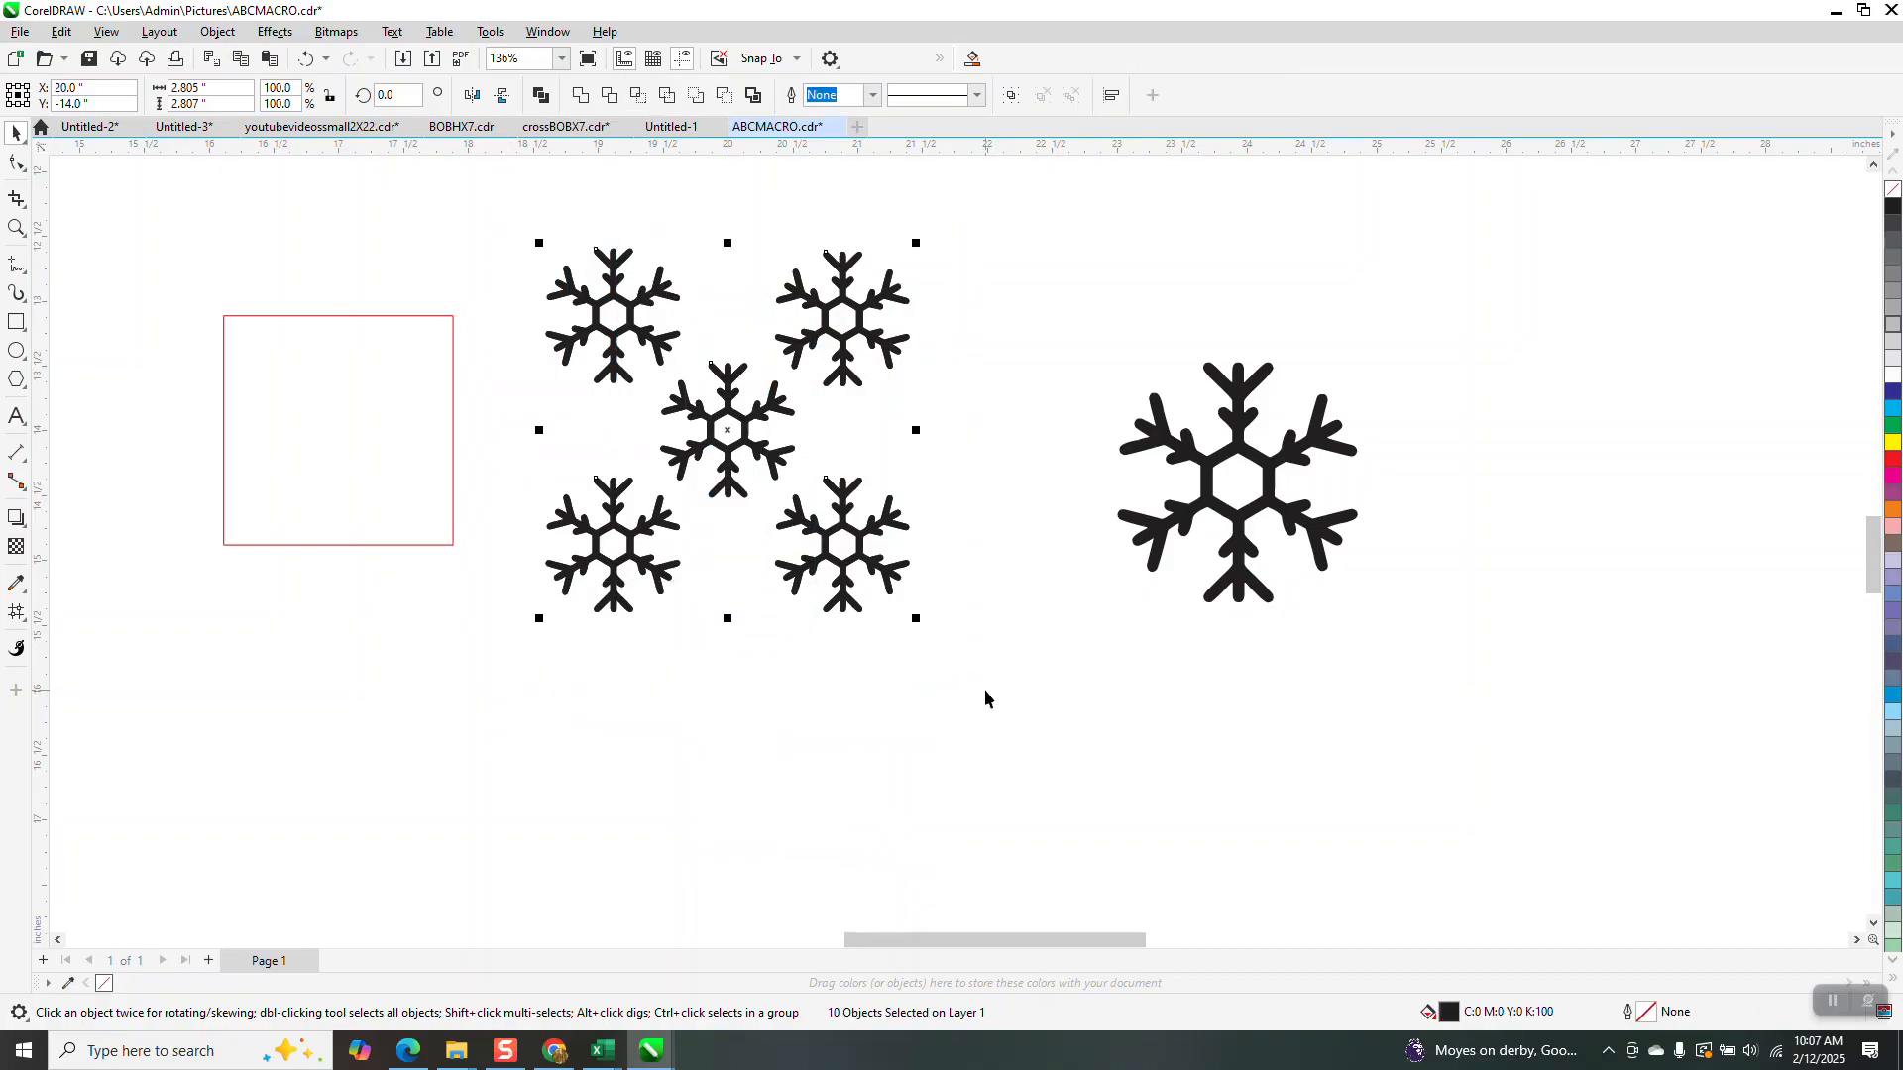
pyautogui.click(453, 429)
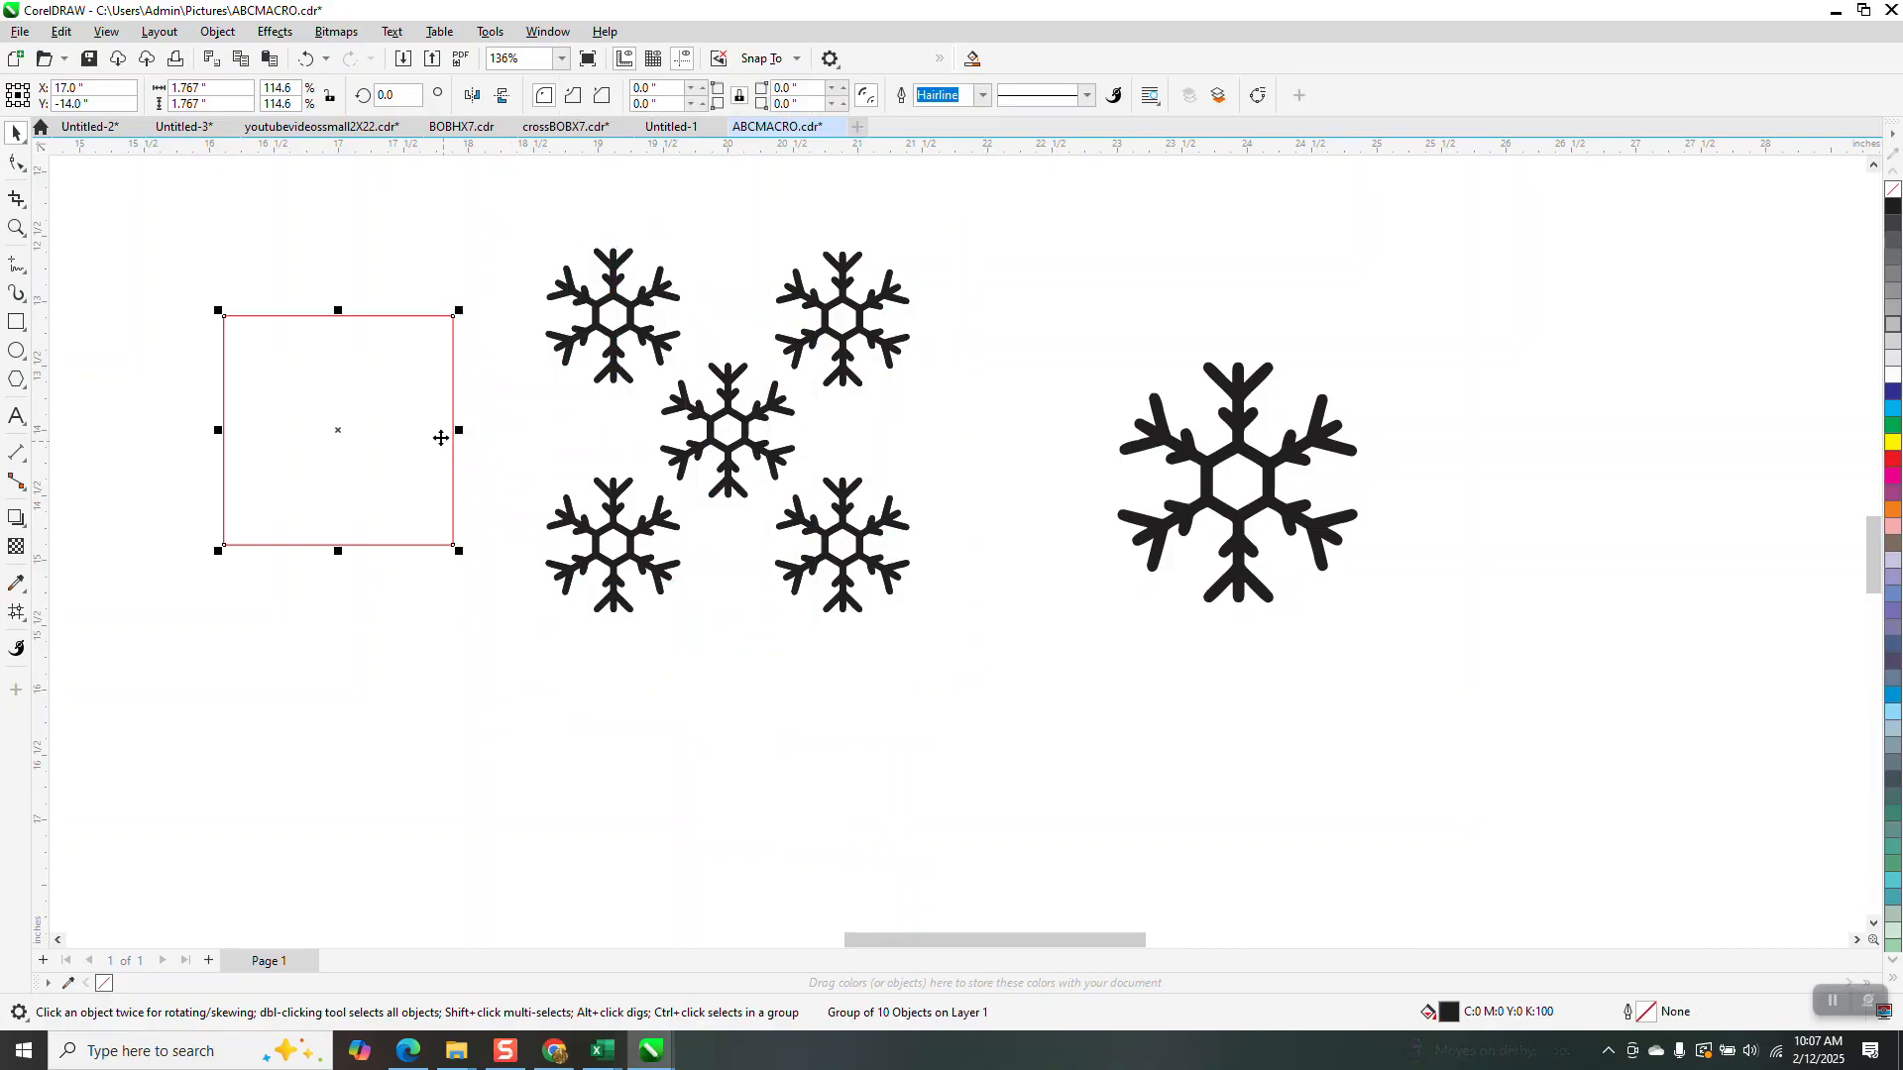
pyautogui.press('Right')
pyautogui.moveTo(490, 187); pyautogui.dragTo(974, 715)
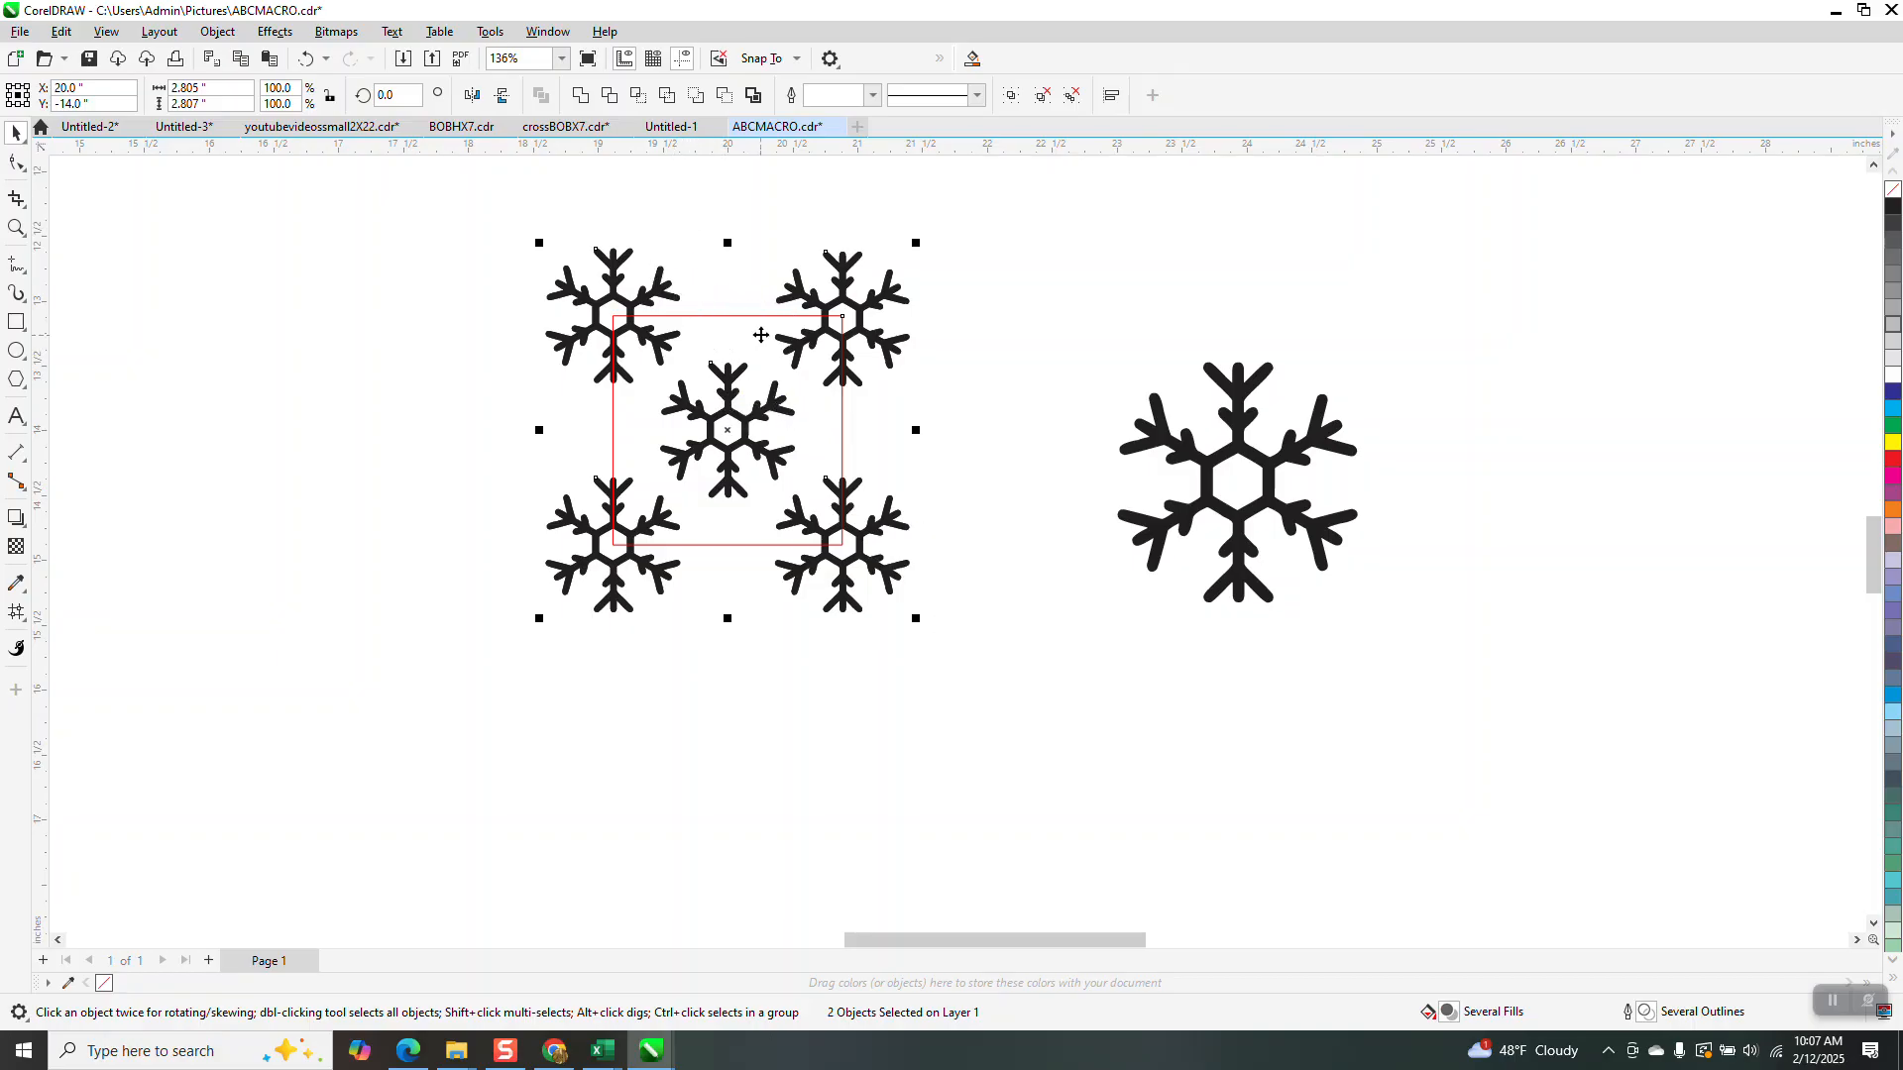
# Crop the snowflakes to the red square and nudge the cropped tile 3 inches left
pyautogui.click(639, 96)
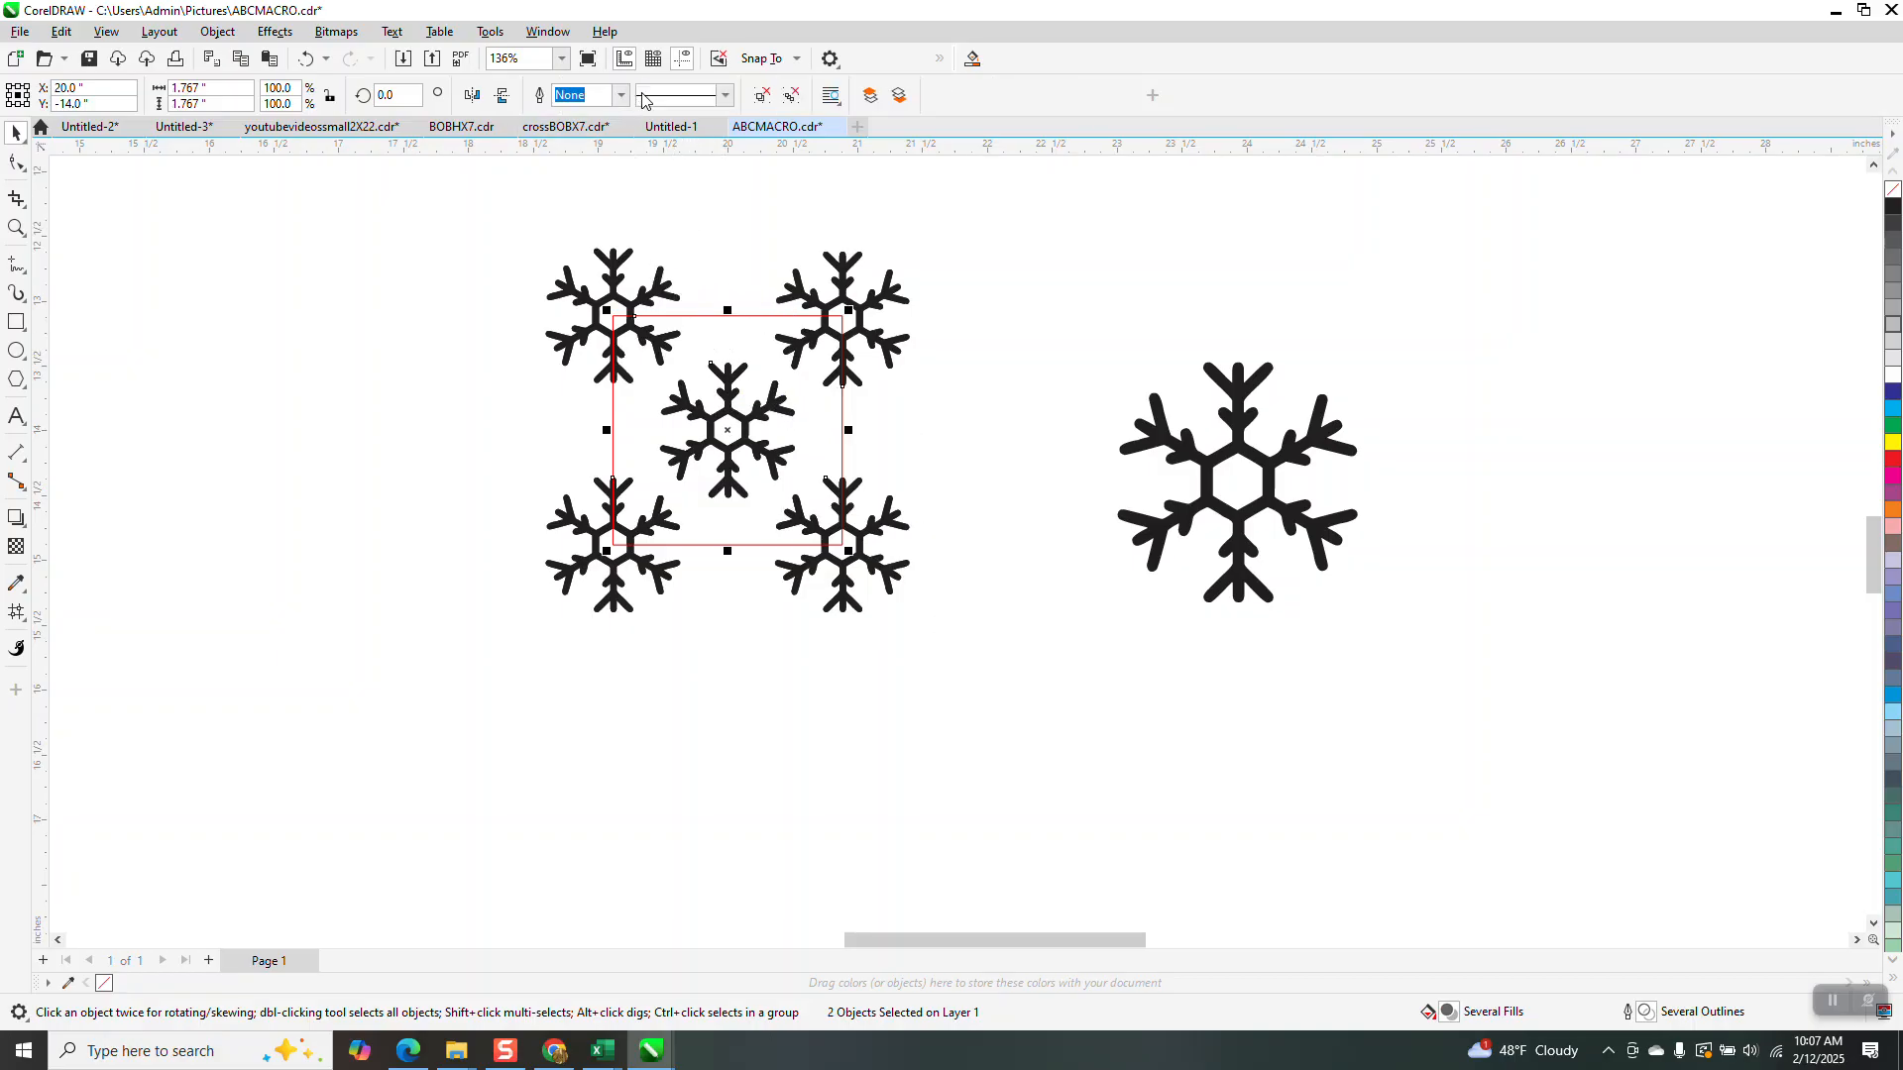
pyautogui.press('Left')
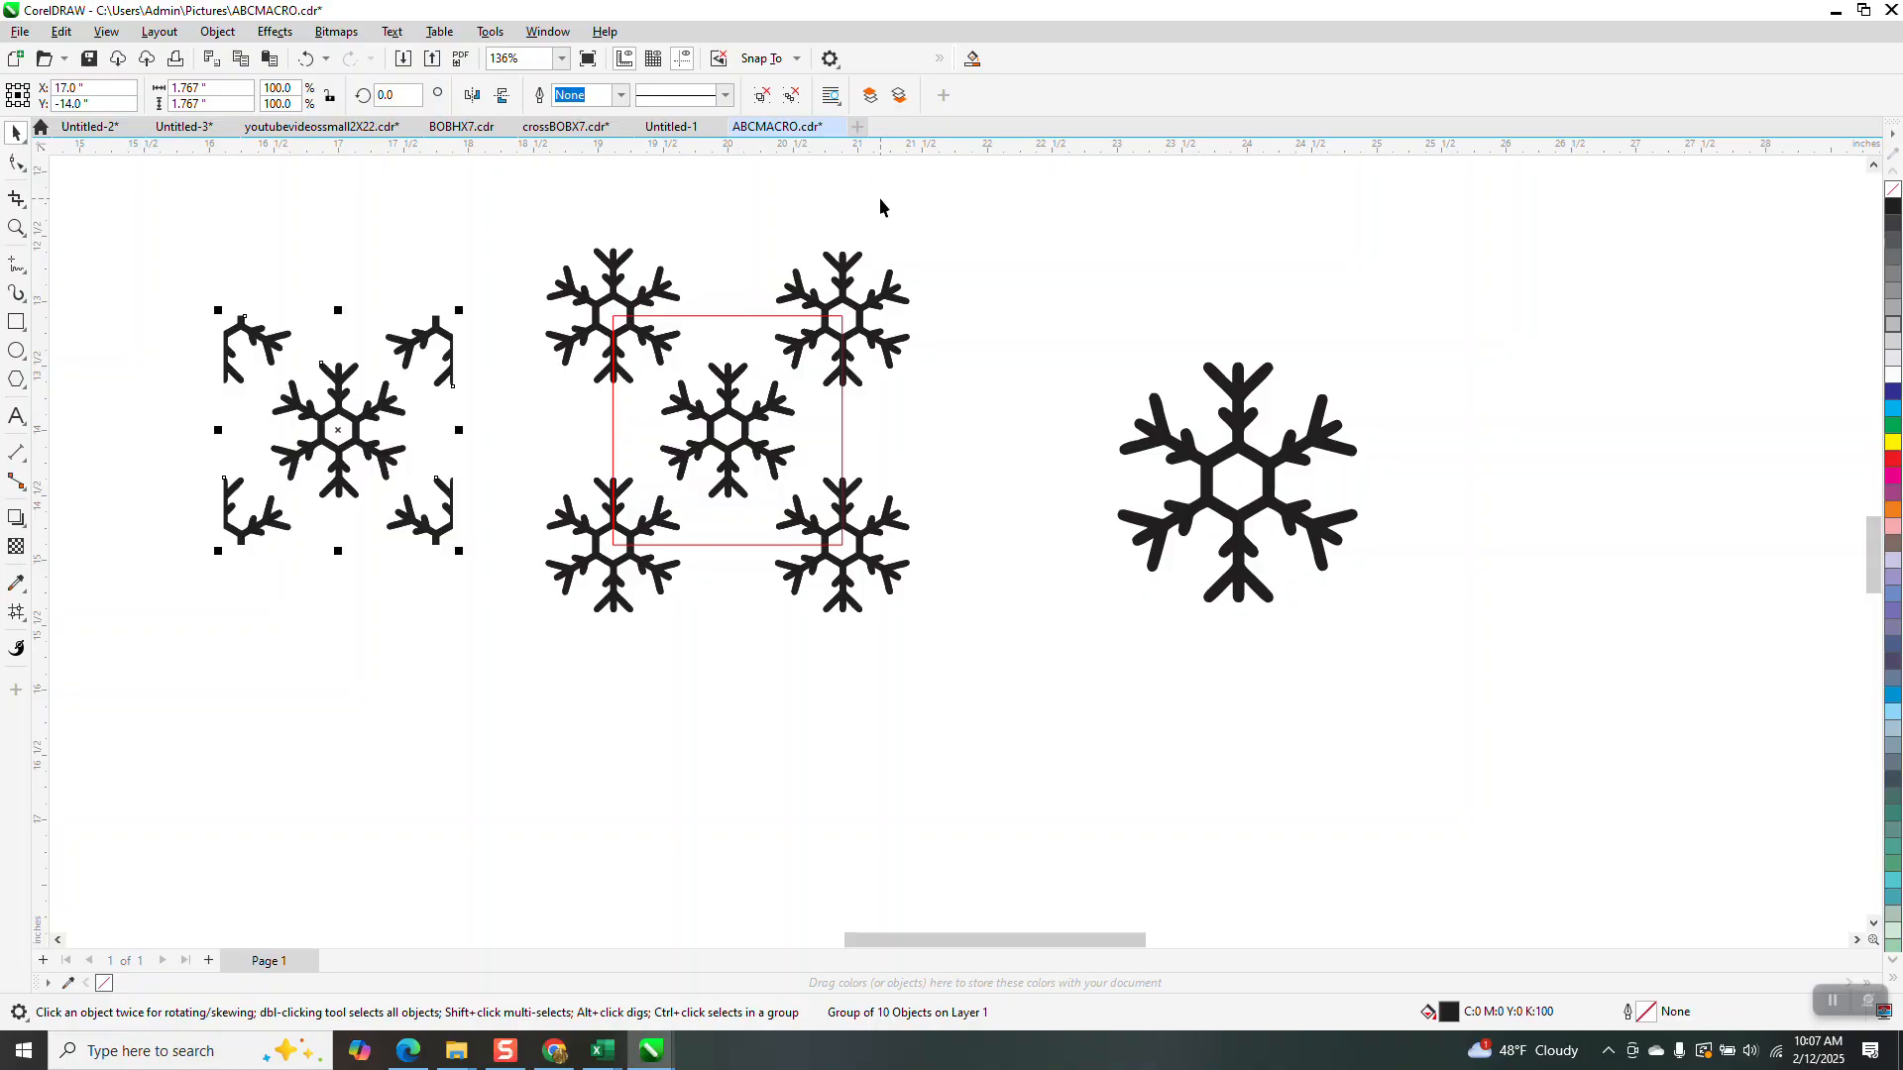
pyautogui.scroll(-2, 786, 397)
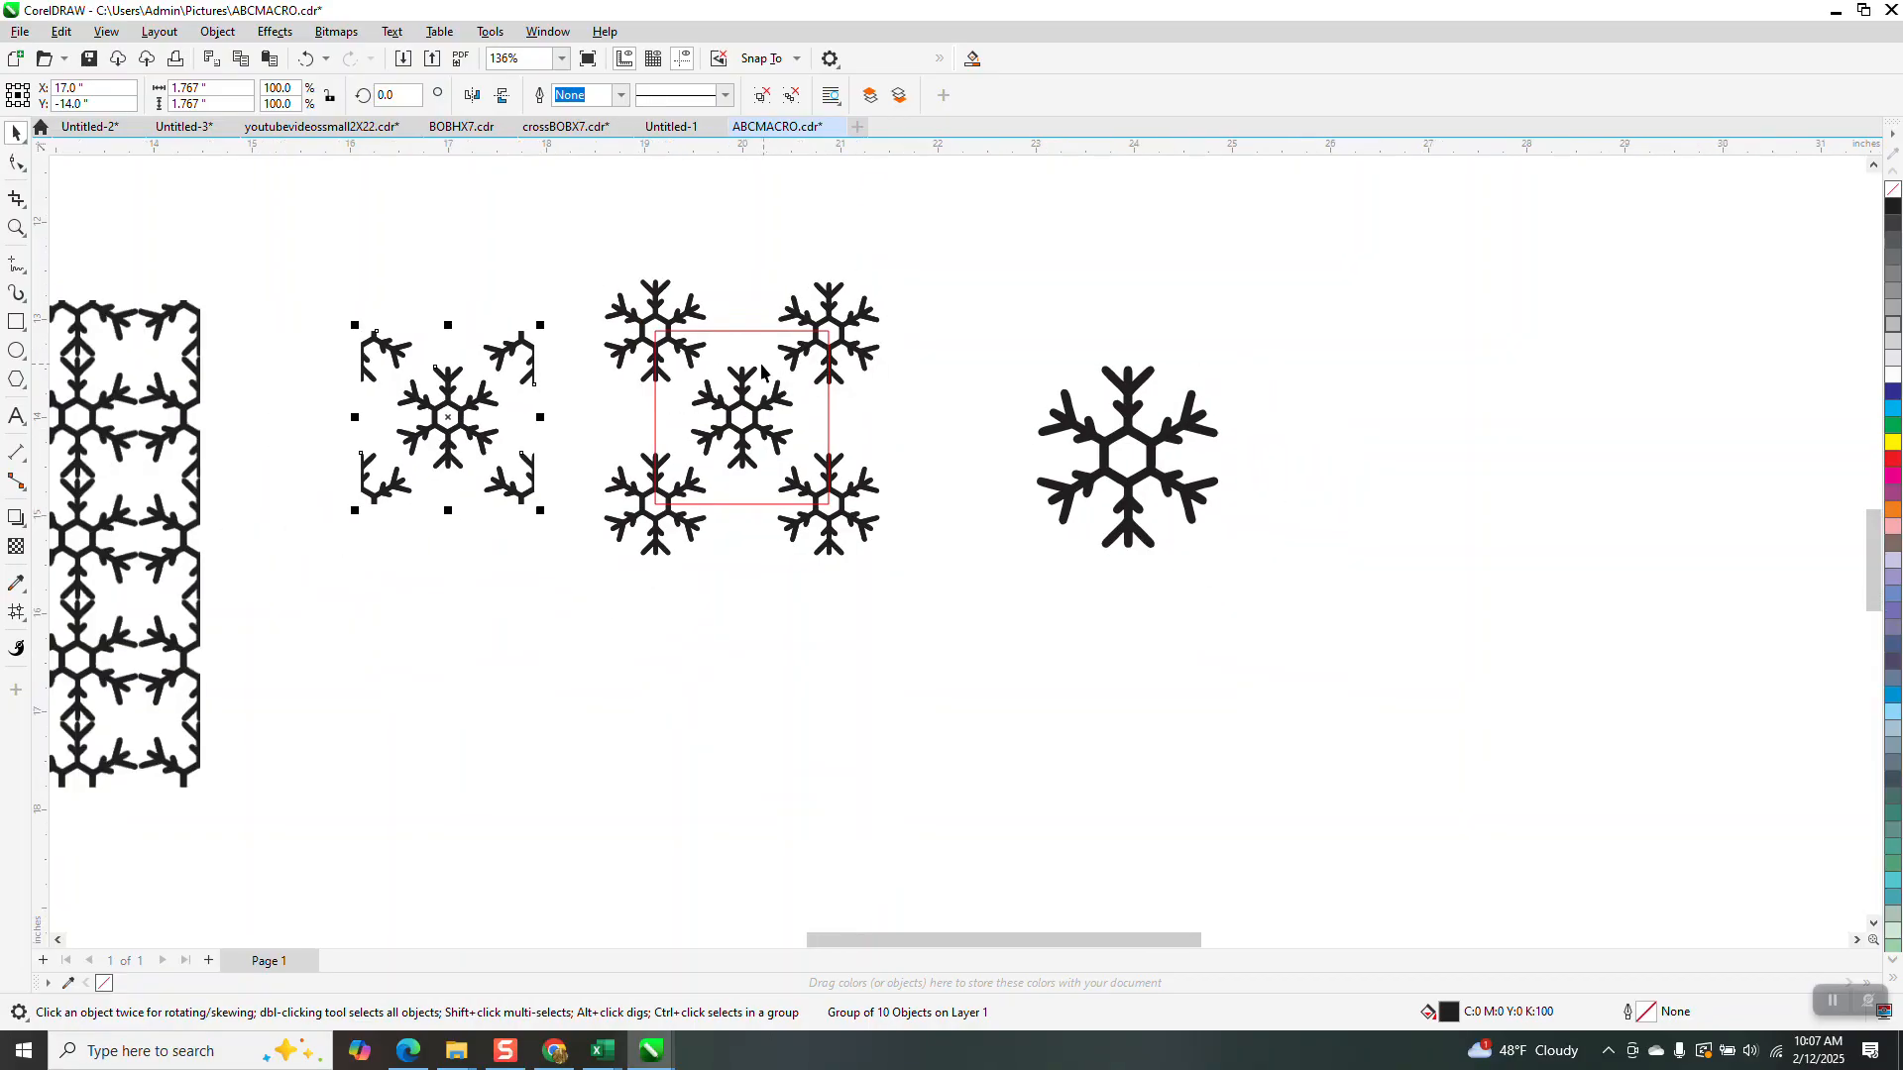
# Scale the tile proportionally to 2 inches wide and place it right of the large snowflake
pyautogui.click(230, 83)
pyautogui.click(330, 96)
pyautogui.click(216, 89)
pyautogui.write('2')
pyautogui.press('Return')
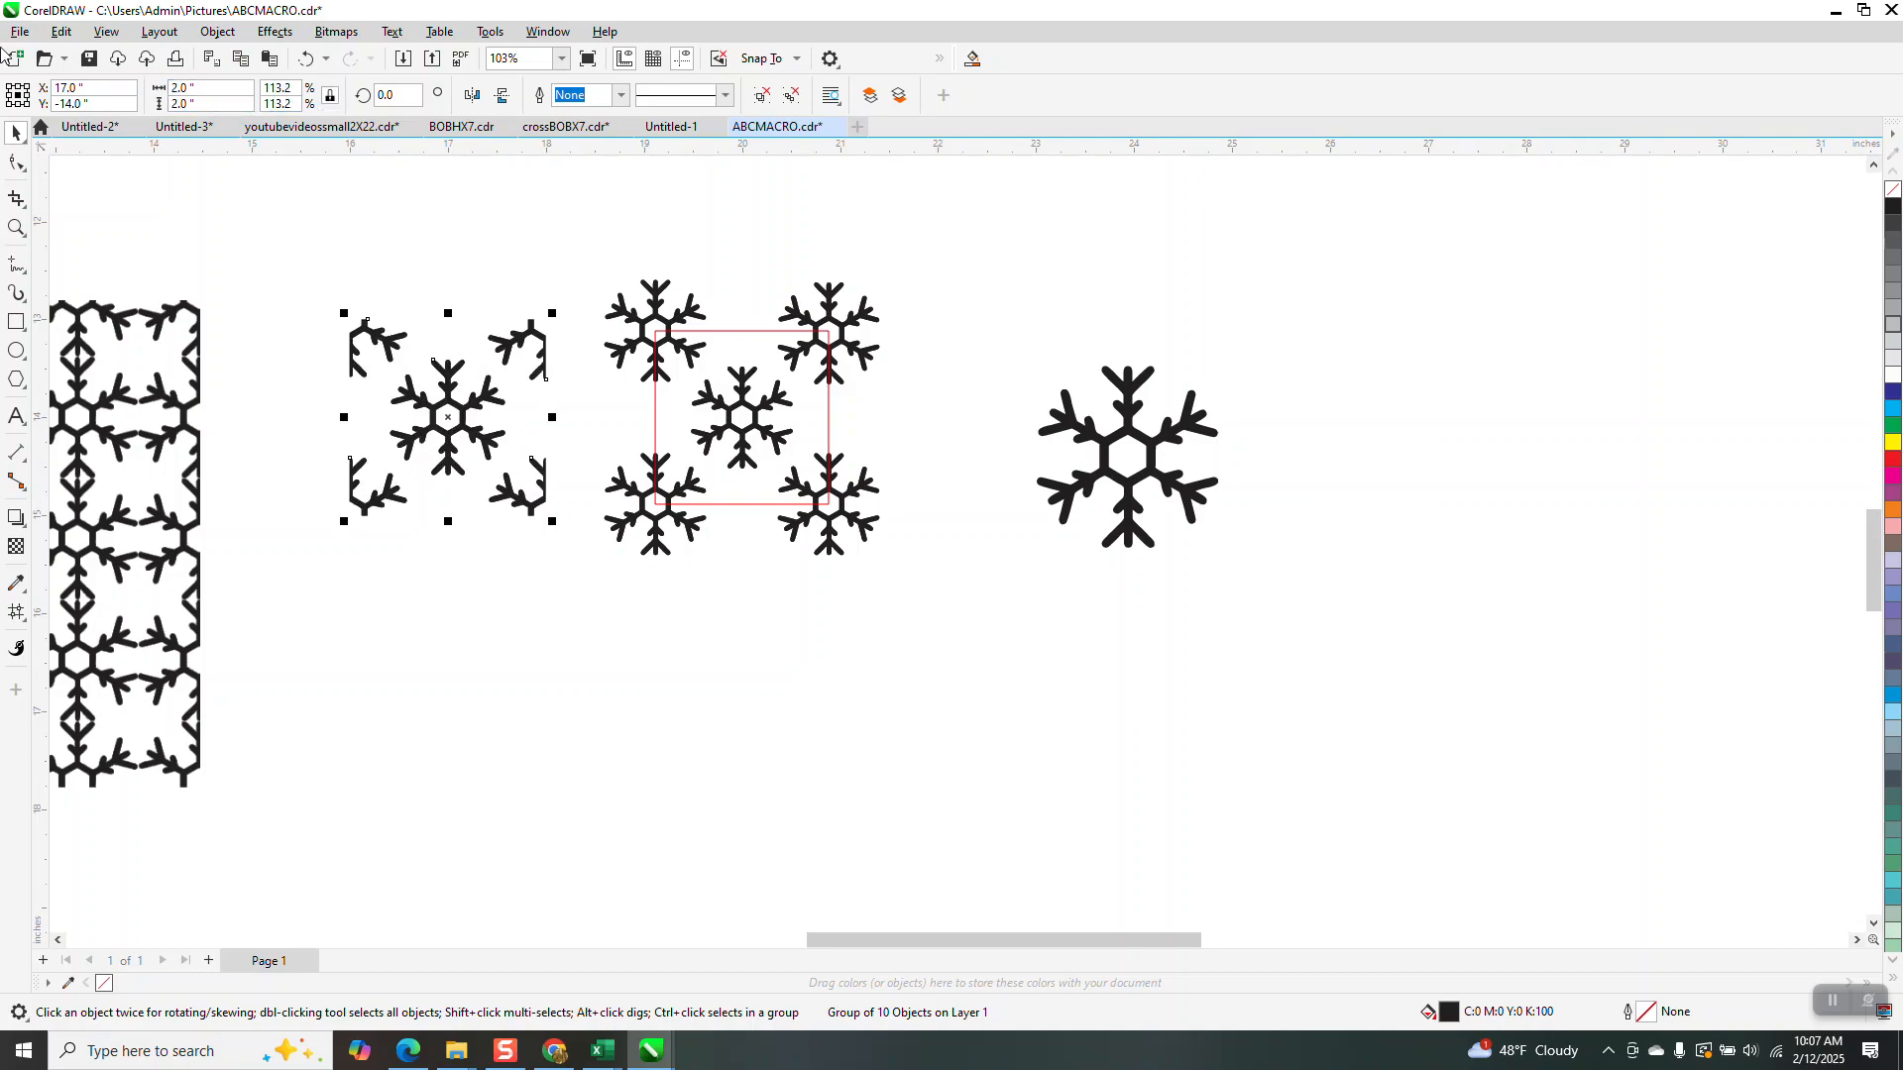
pyautogui.moveTo(441, 407); pyautogui.dragTo(1354, 385)
# Set the nudge distance to 2 inches
pyautogui.click(733, 186)
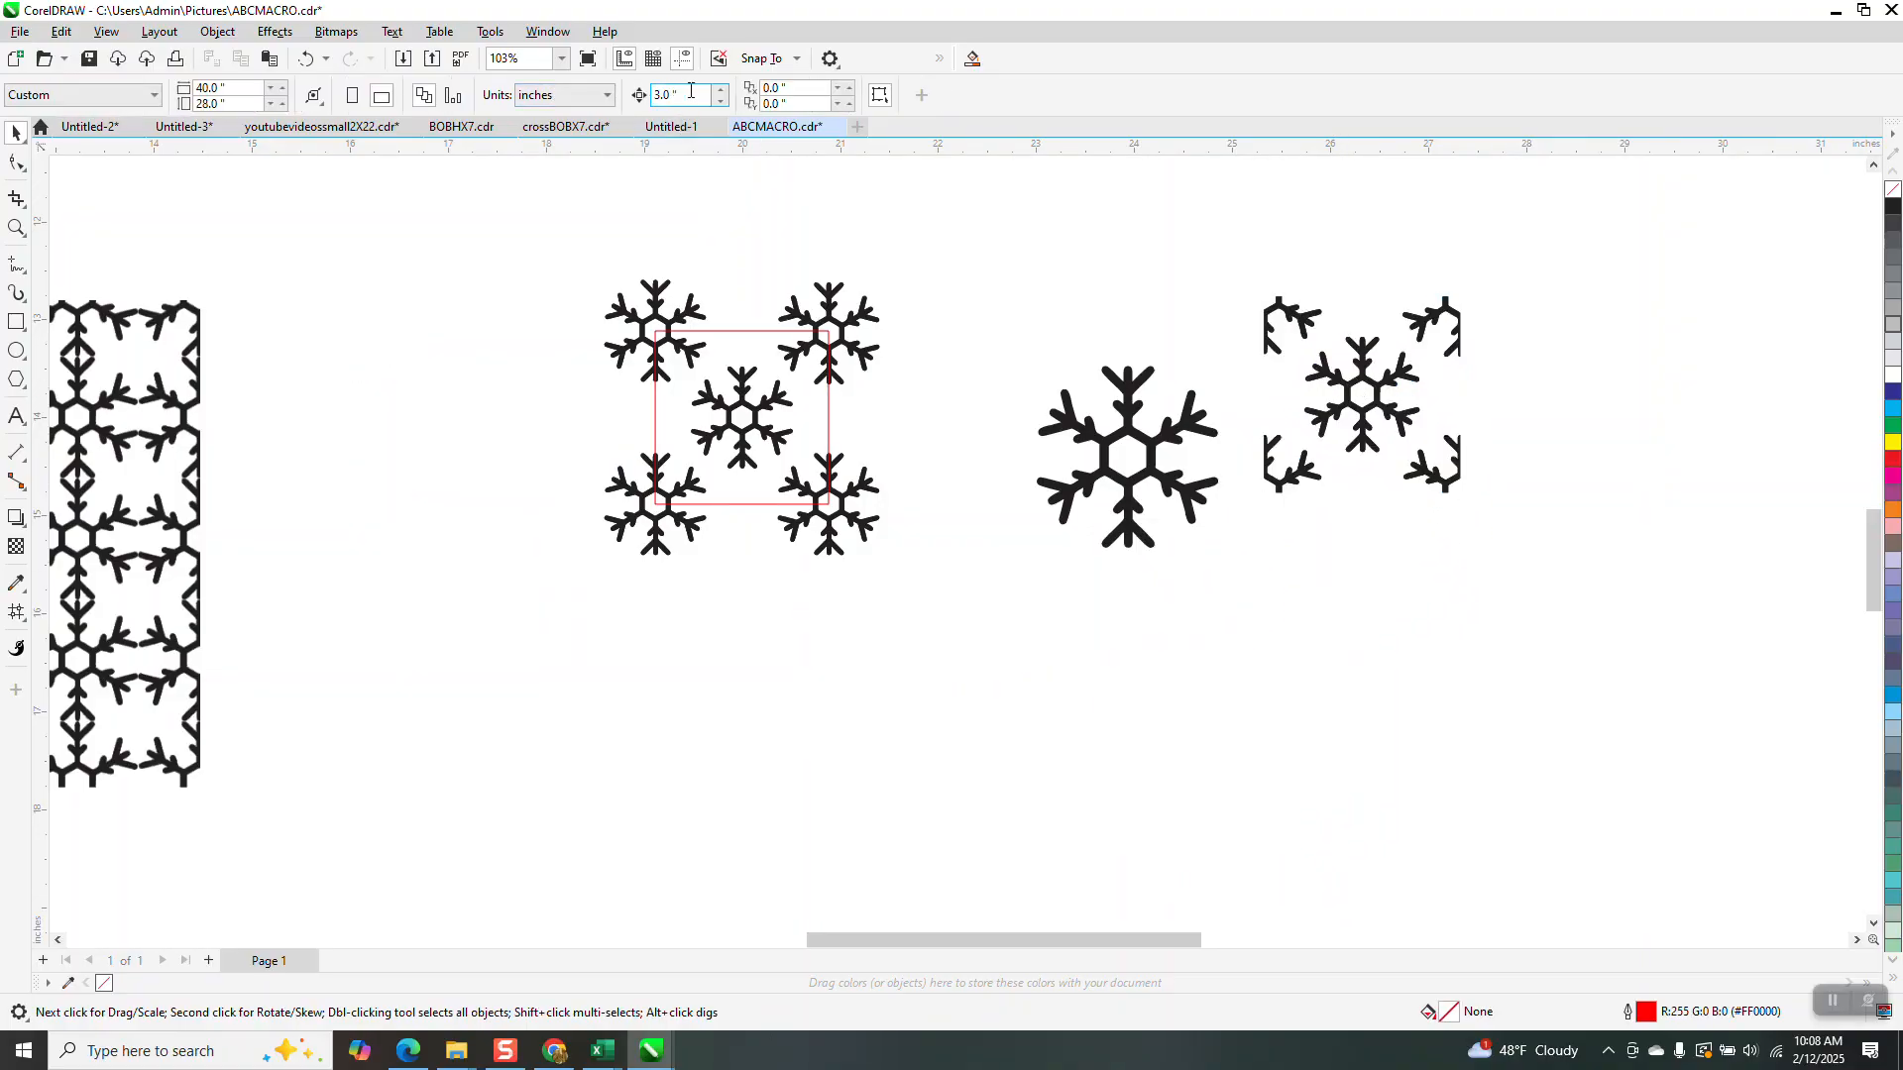
pyautogui.write('1')
pyautogui.write('2')
pyautogui.press('Return')
# Duplicate the tile 2 inches to the right and zoom in on the seam between copies
pyautogui.click(1408, 376)
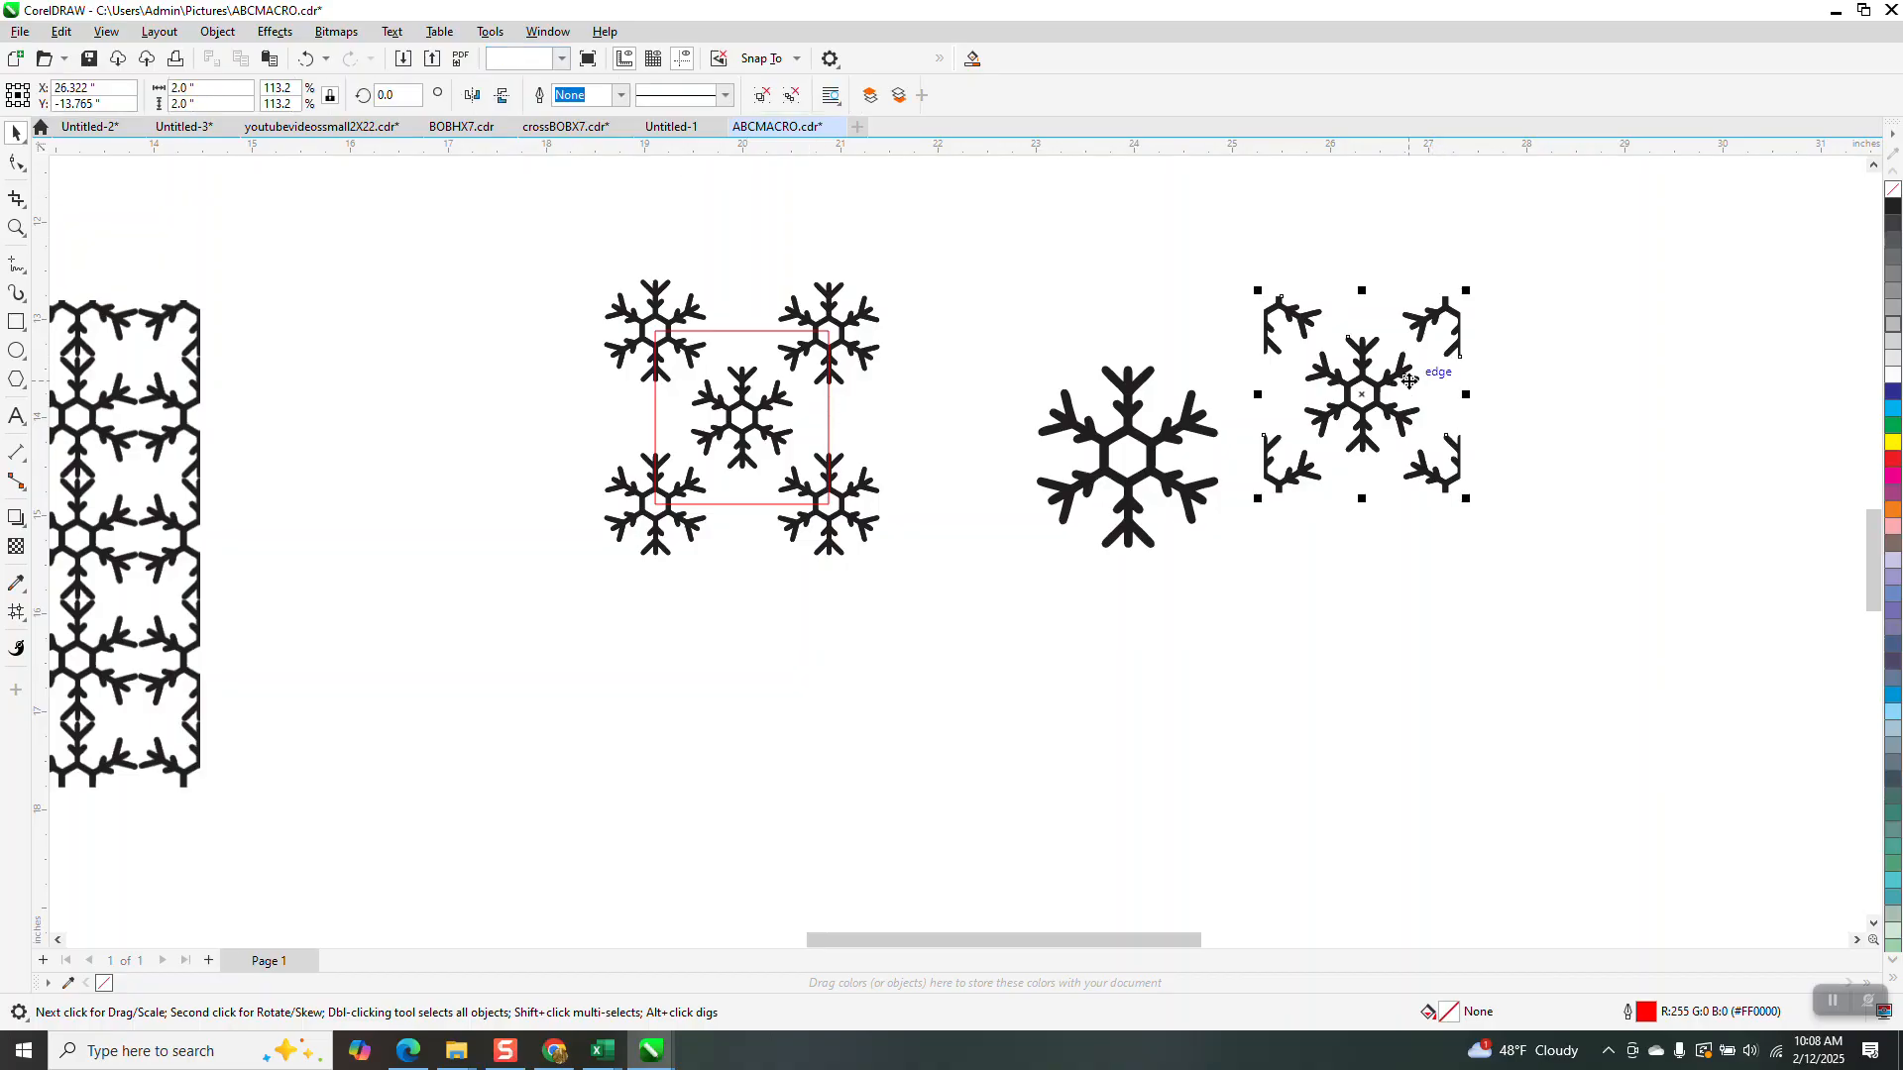
pyautogui.press('KP_Add')
pyautogui.press('Right')
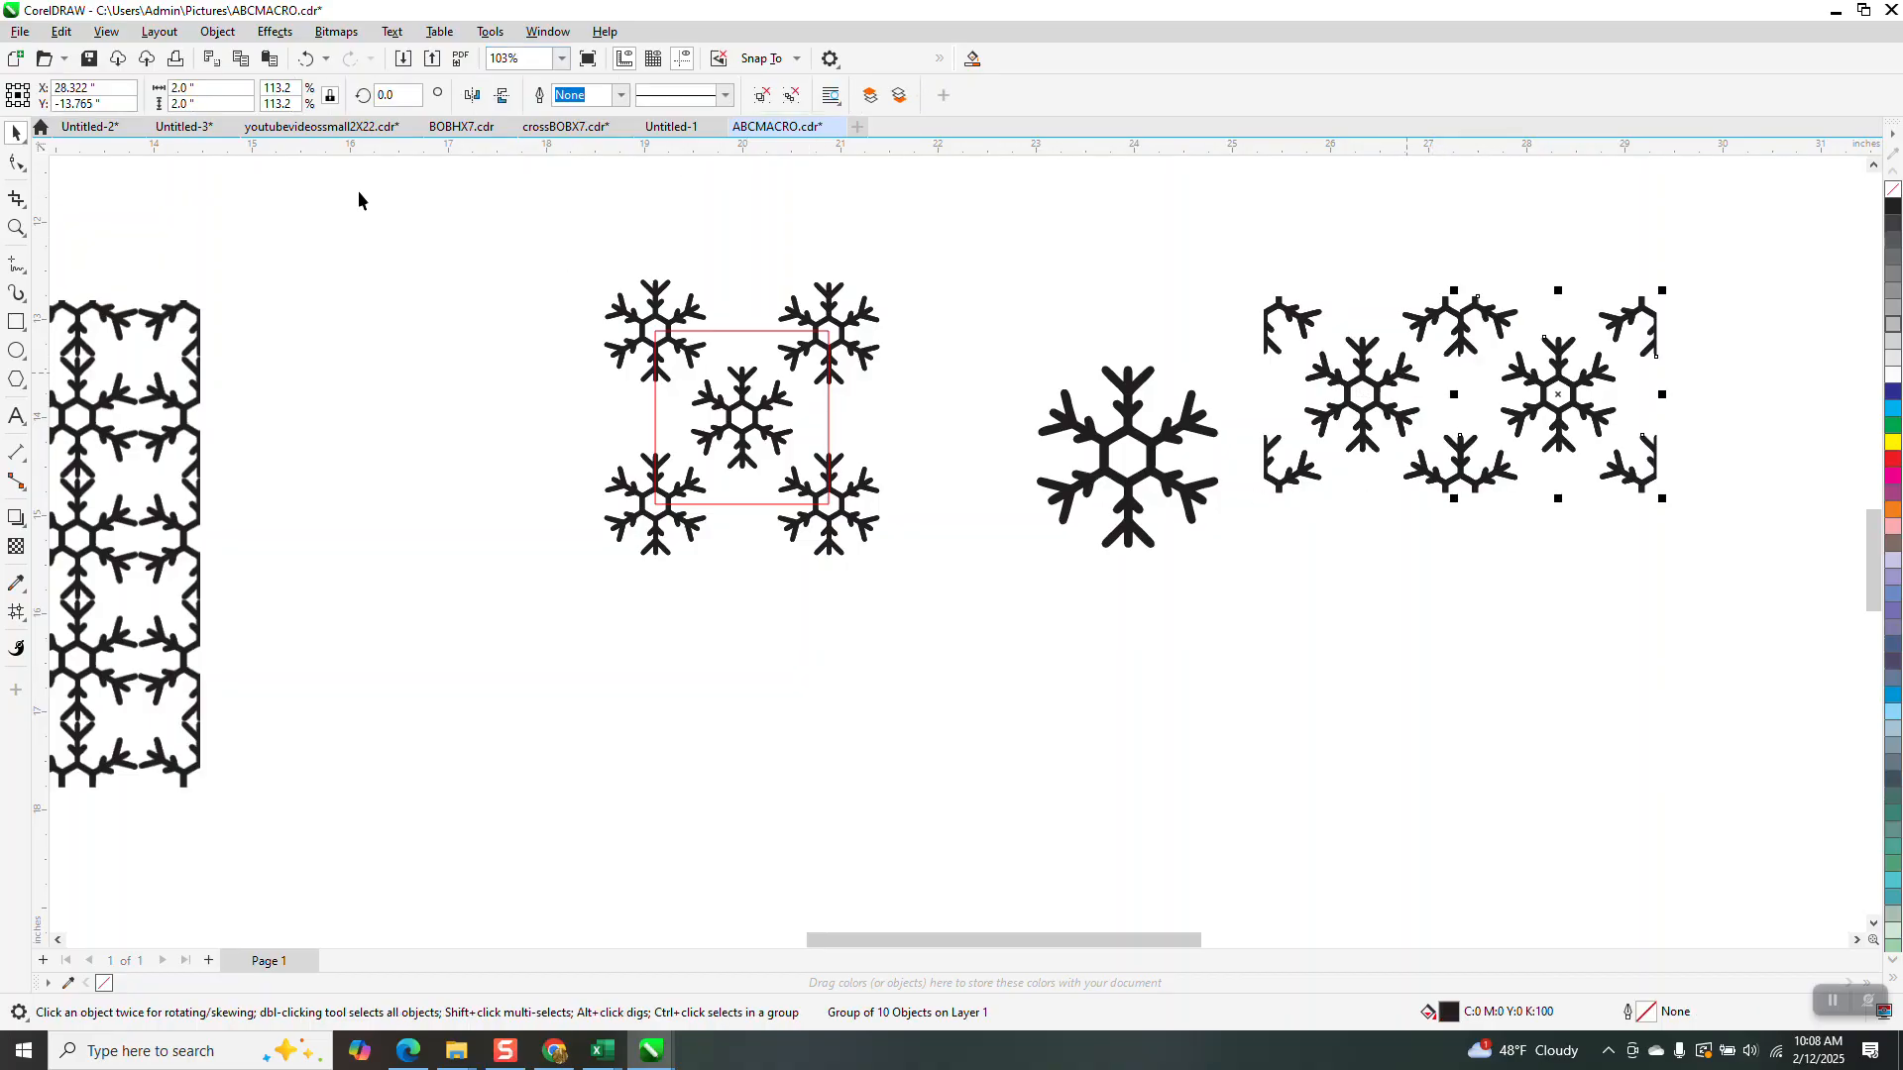
pyautogui.click(17, 228)
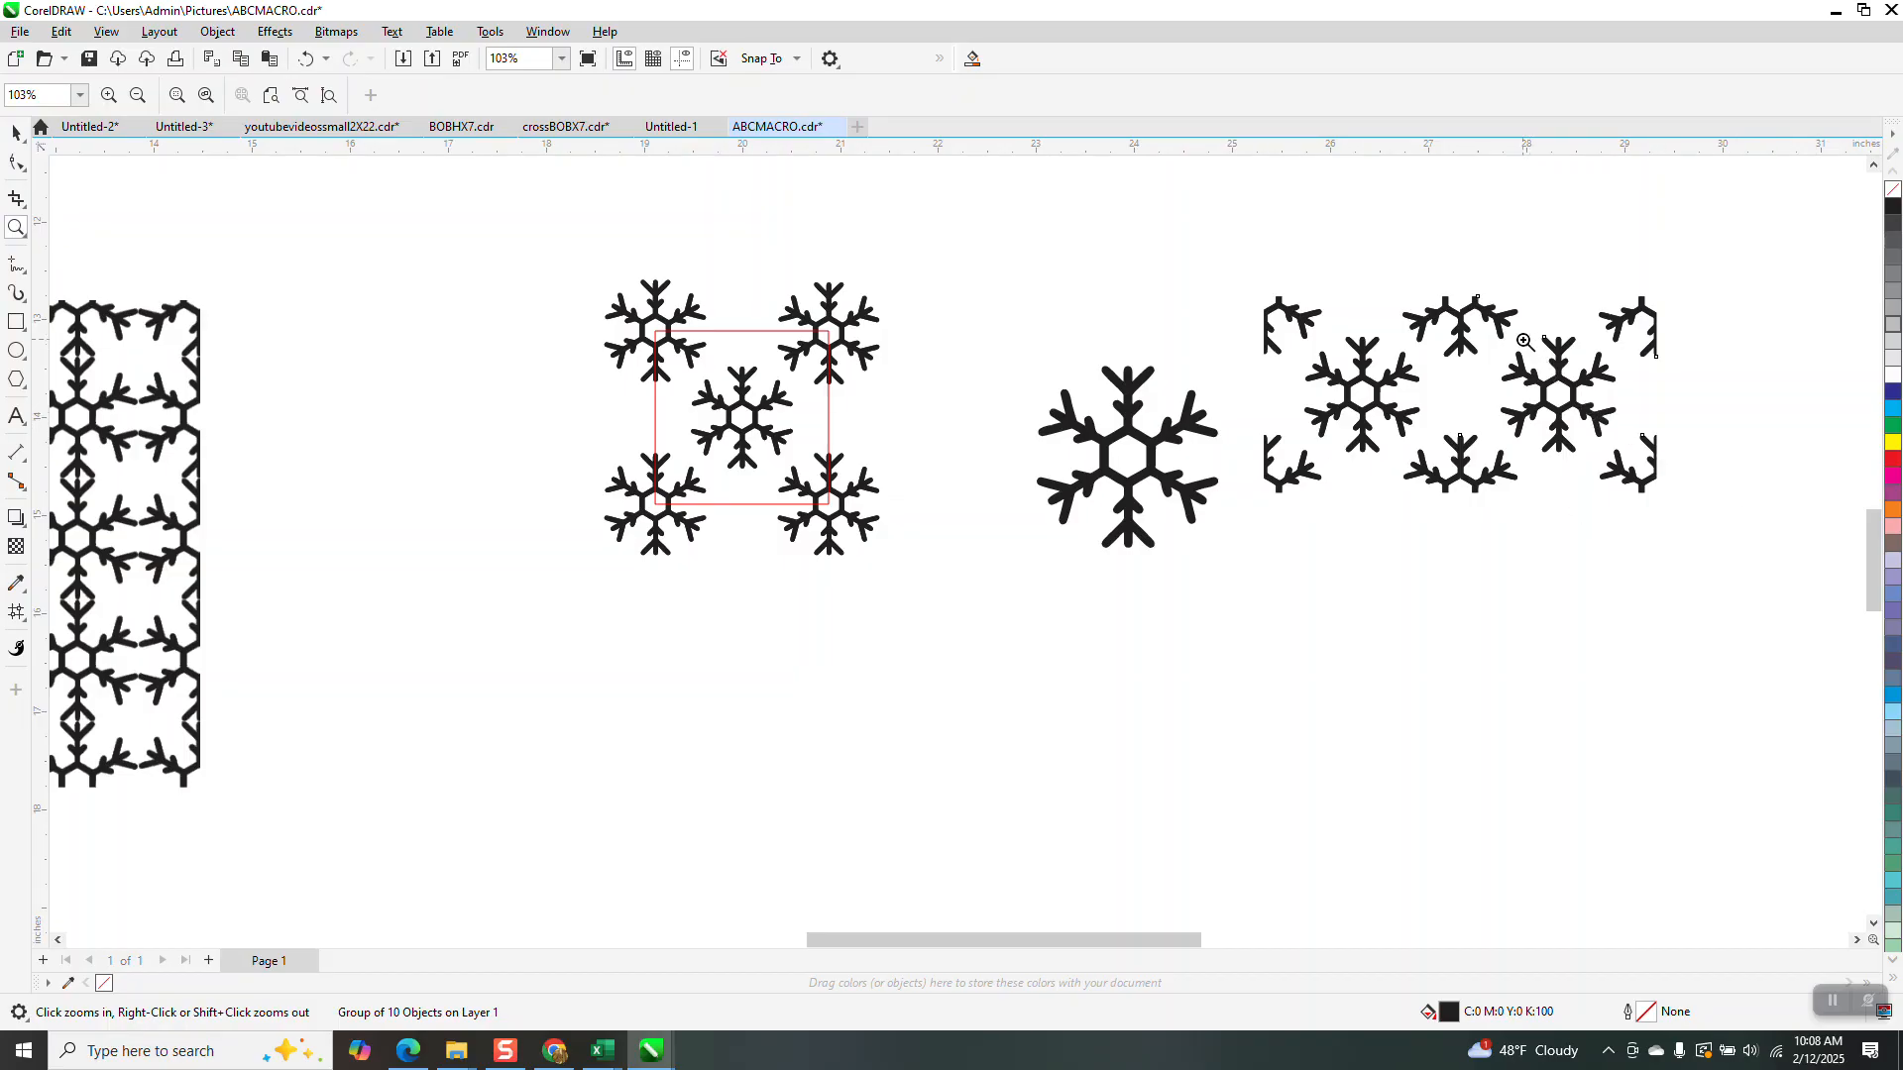
pyautogui.moveTo(1460, 297); pyautogui.dragTo(1473, 384)
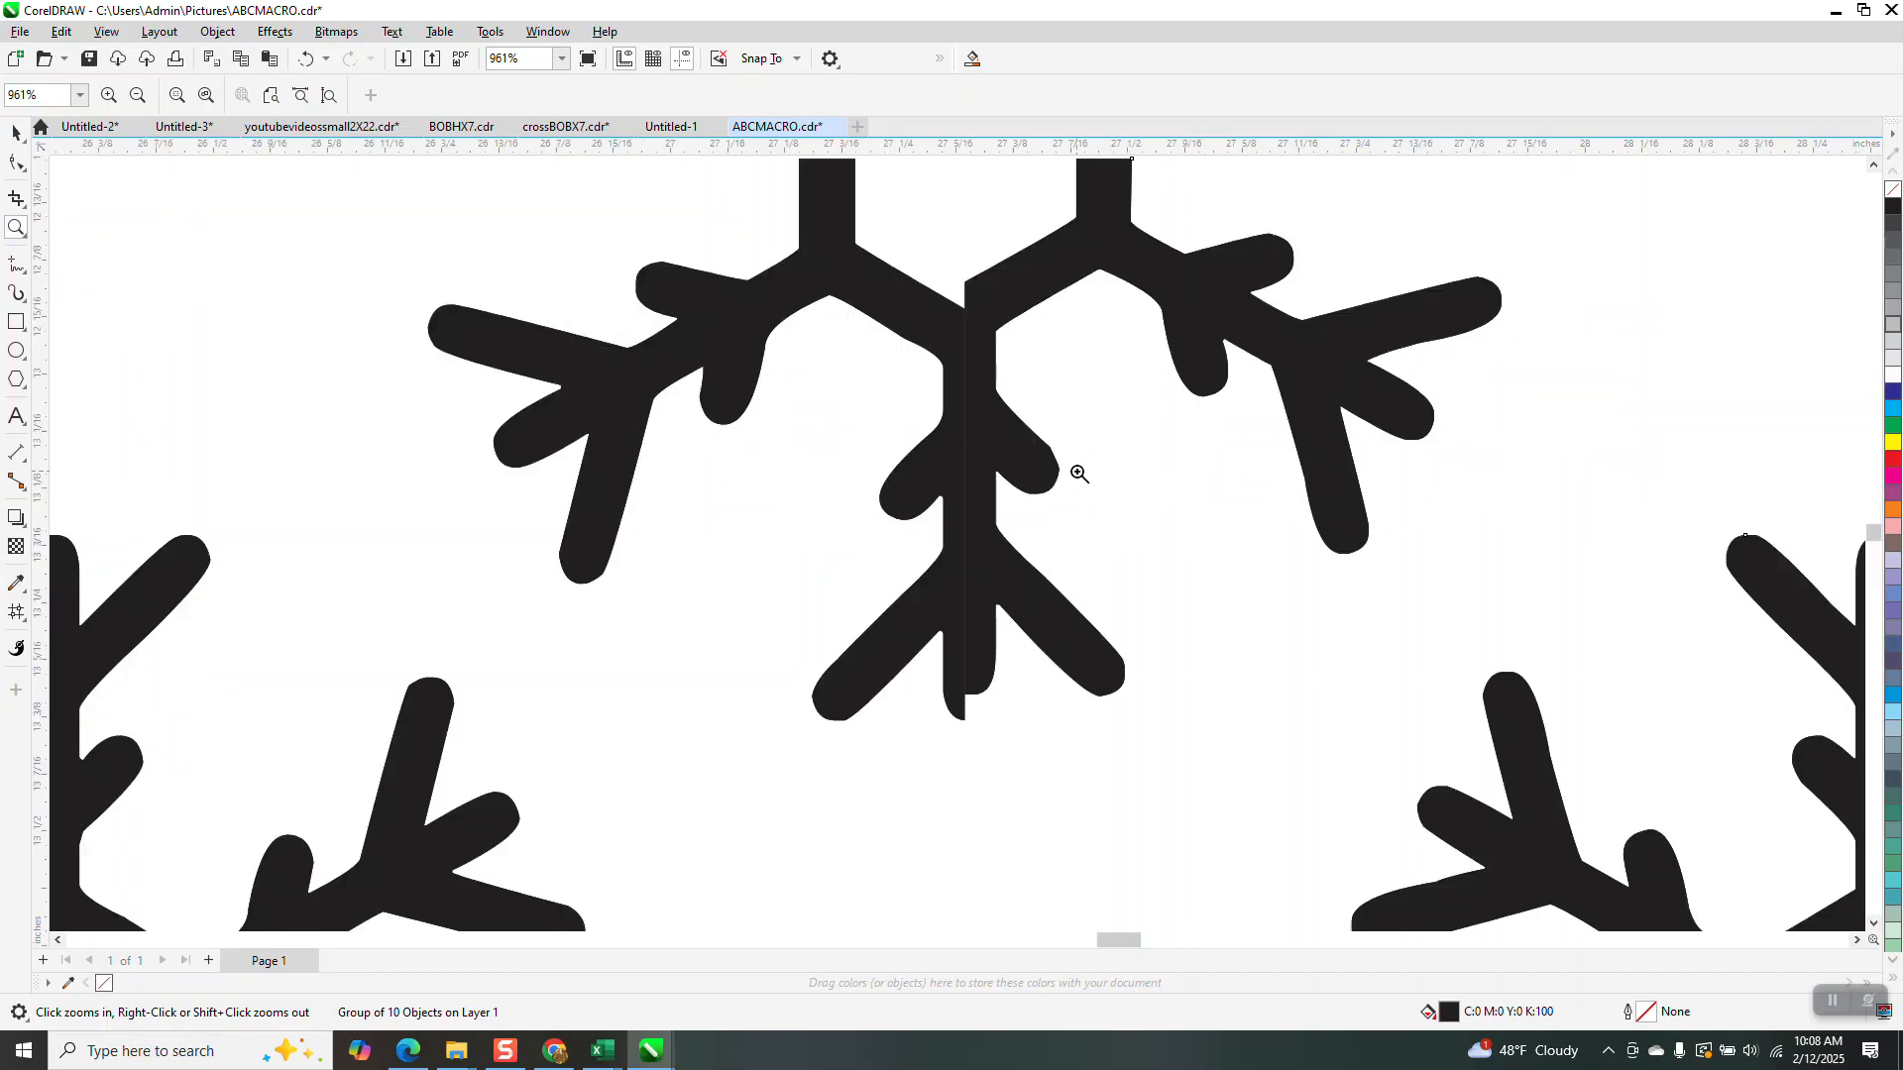
pyautogui.scroll(-3, 1021, 518)
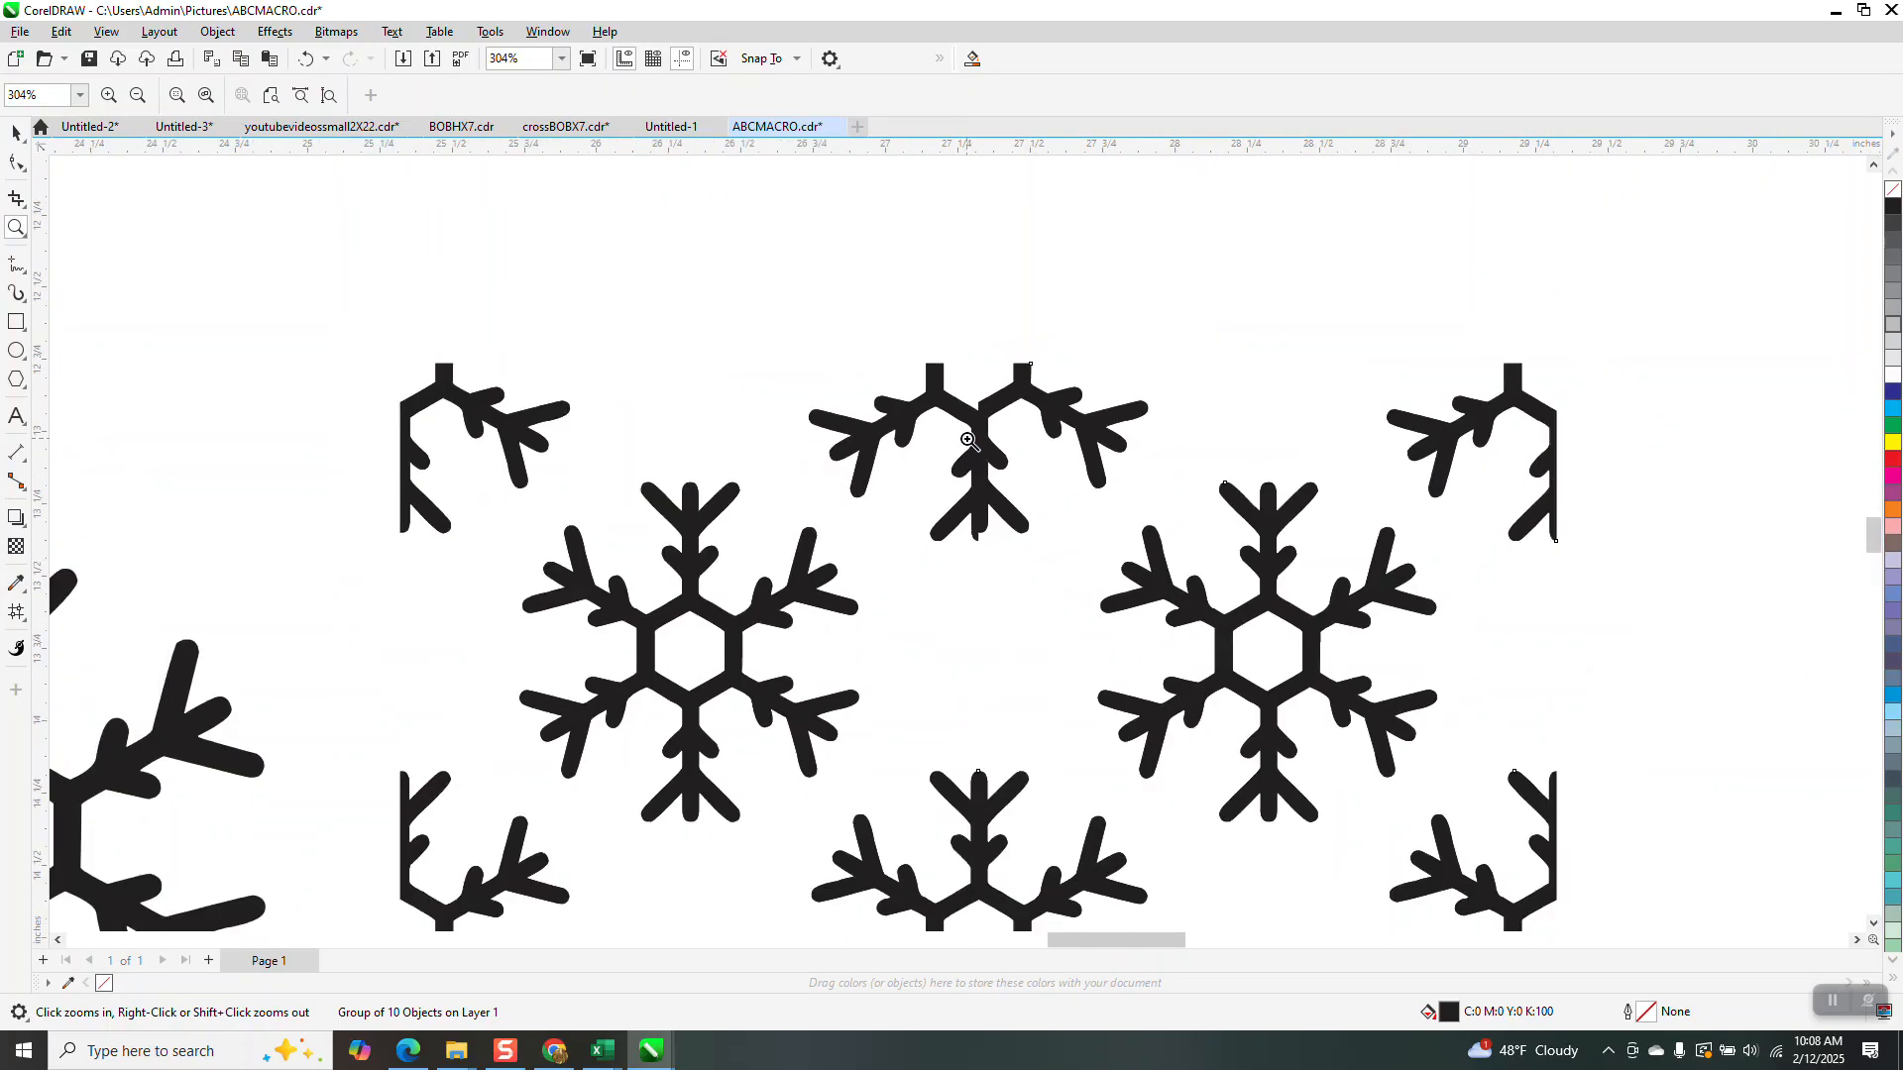
pyautogui.scroll(-3, 969, 440)
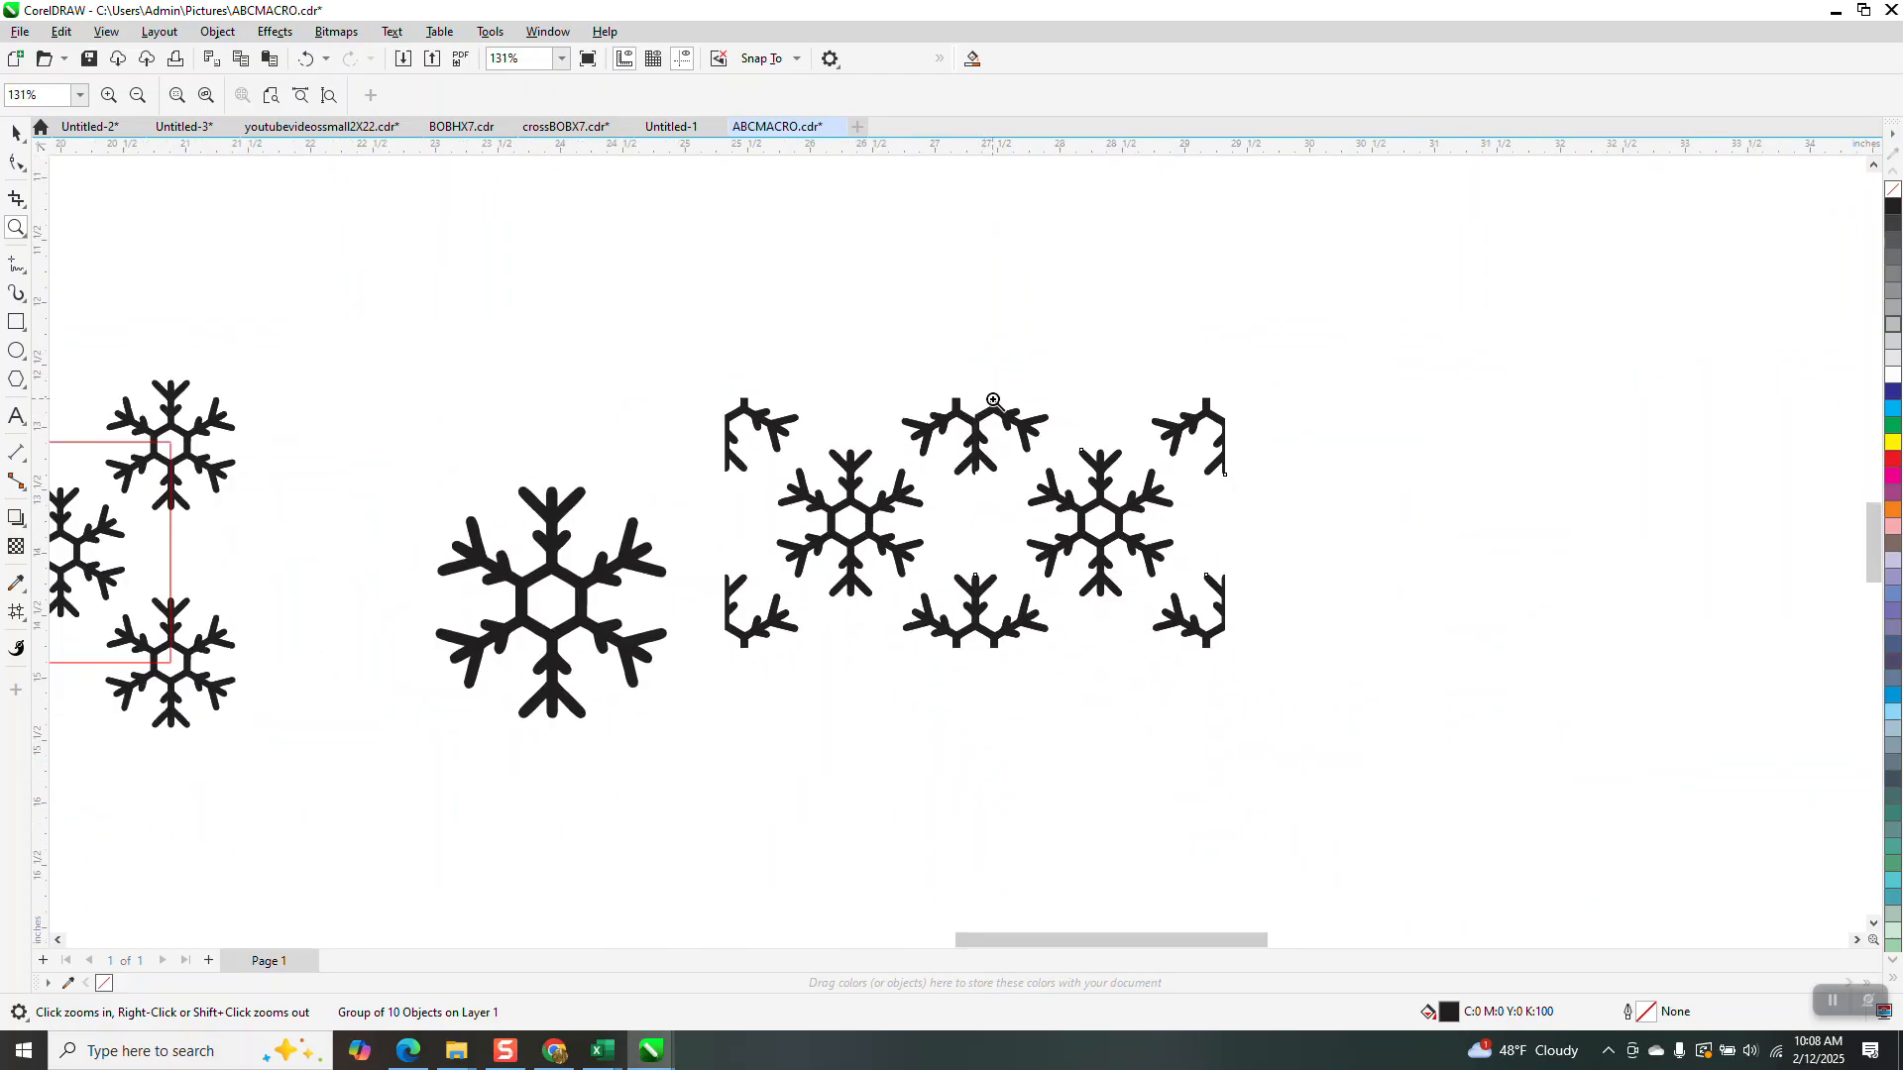
pyautogui.click(16, 132)
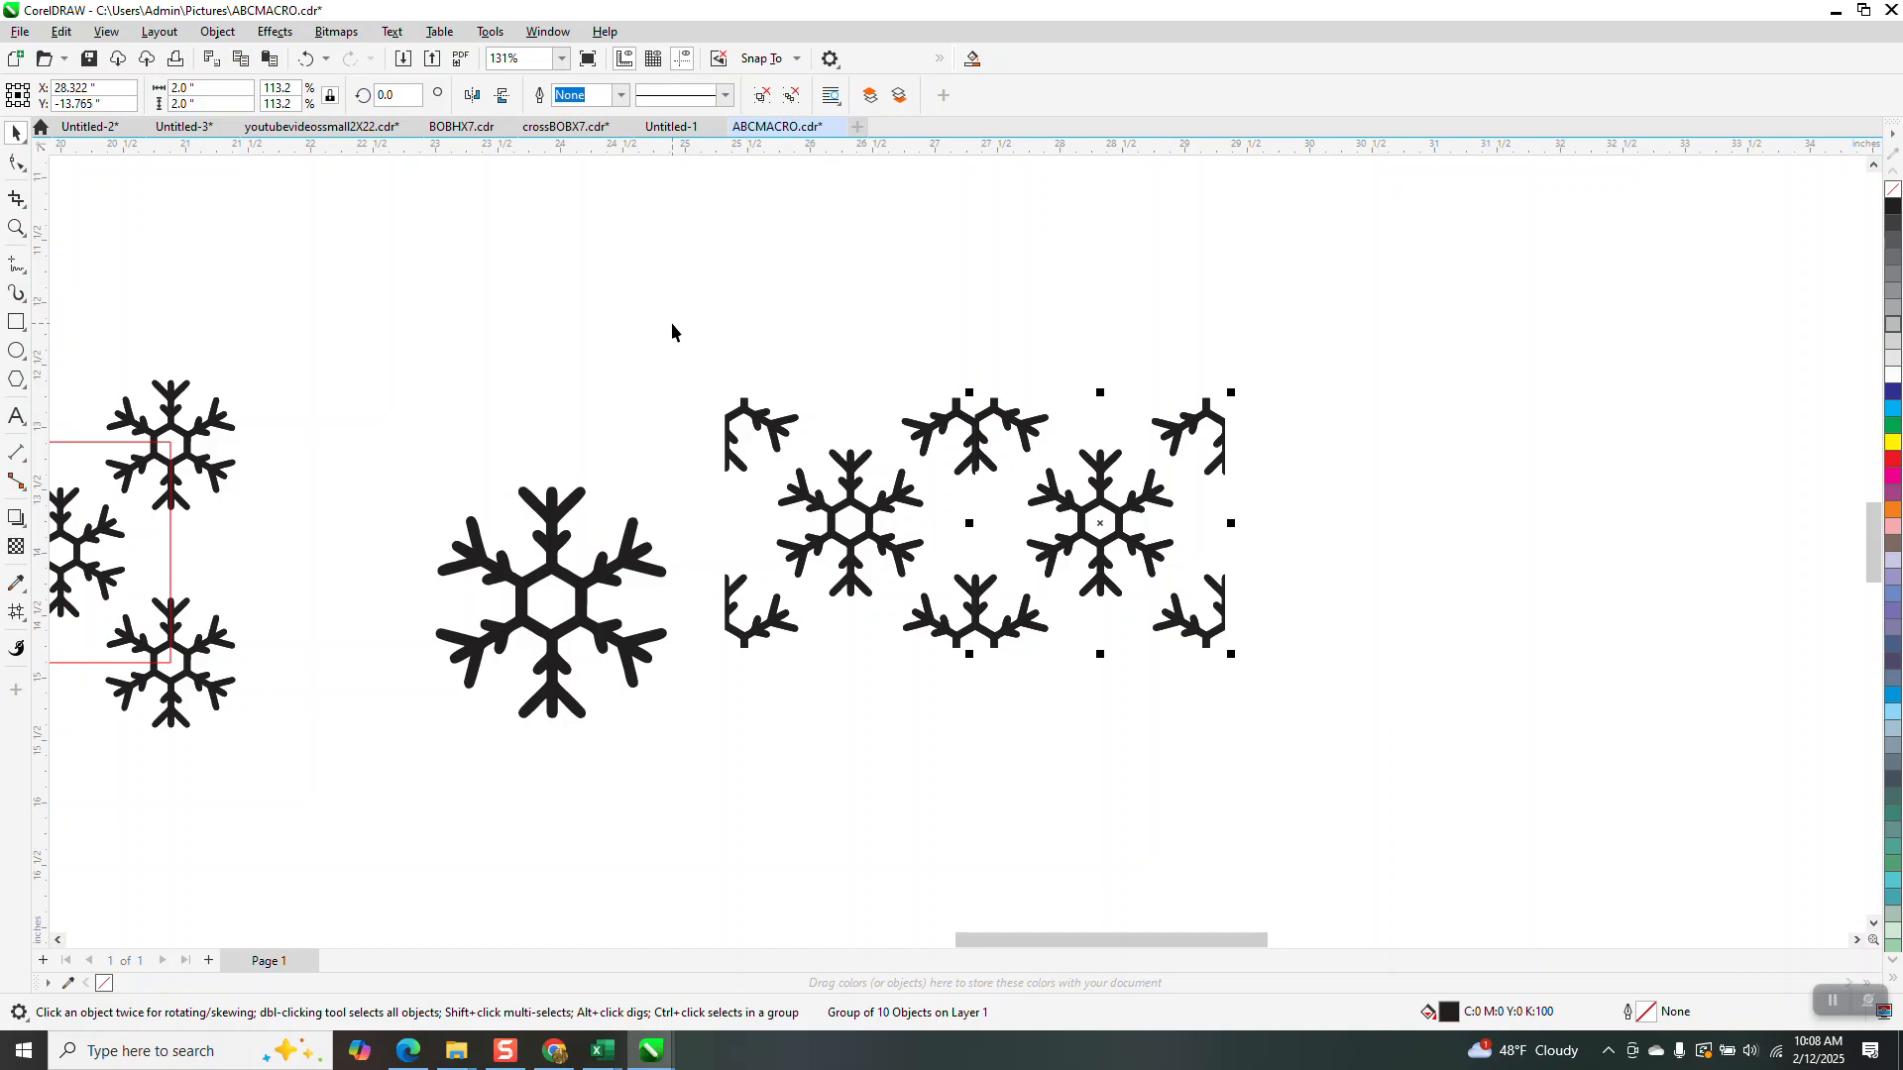
# Undo the 2-inch copy, set the nudge to 1.98 inches, and duplicate the tile rightward
pyautogui.scroll(-1, 672, 331)
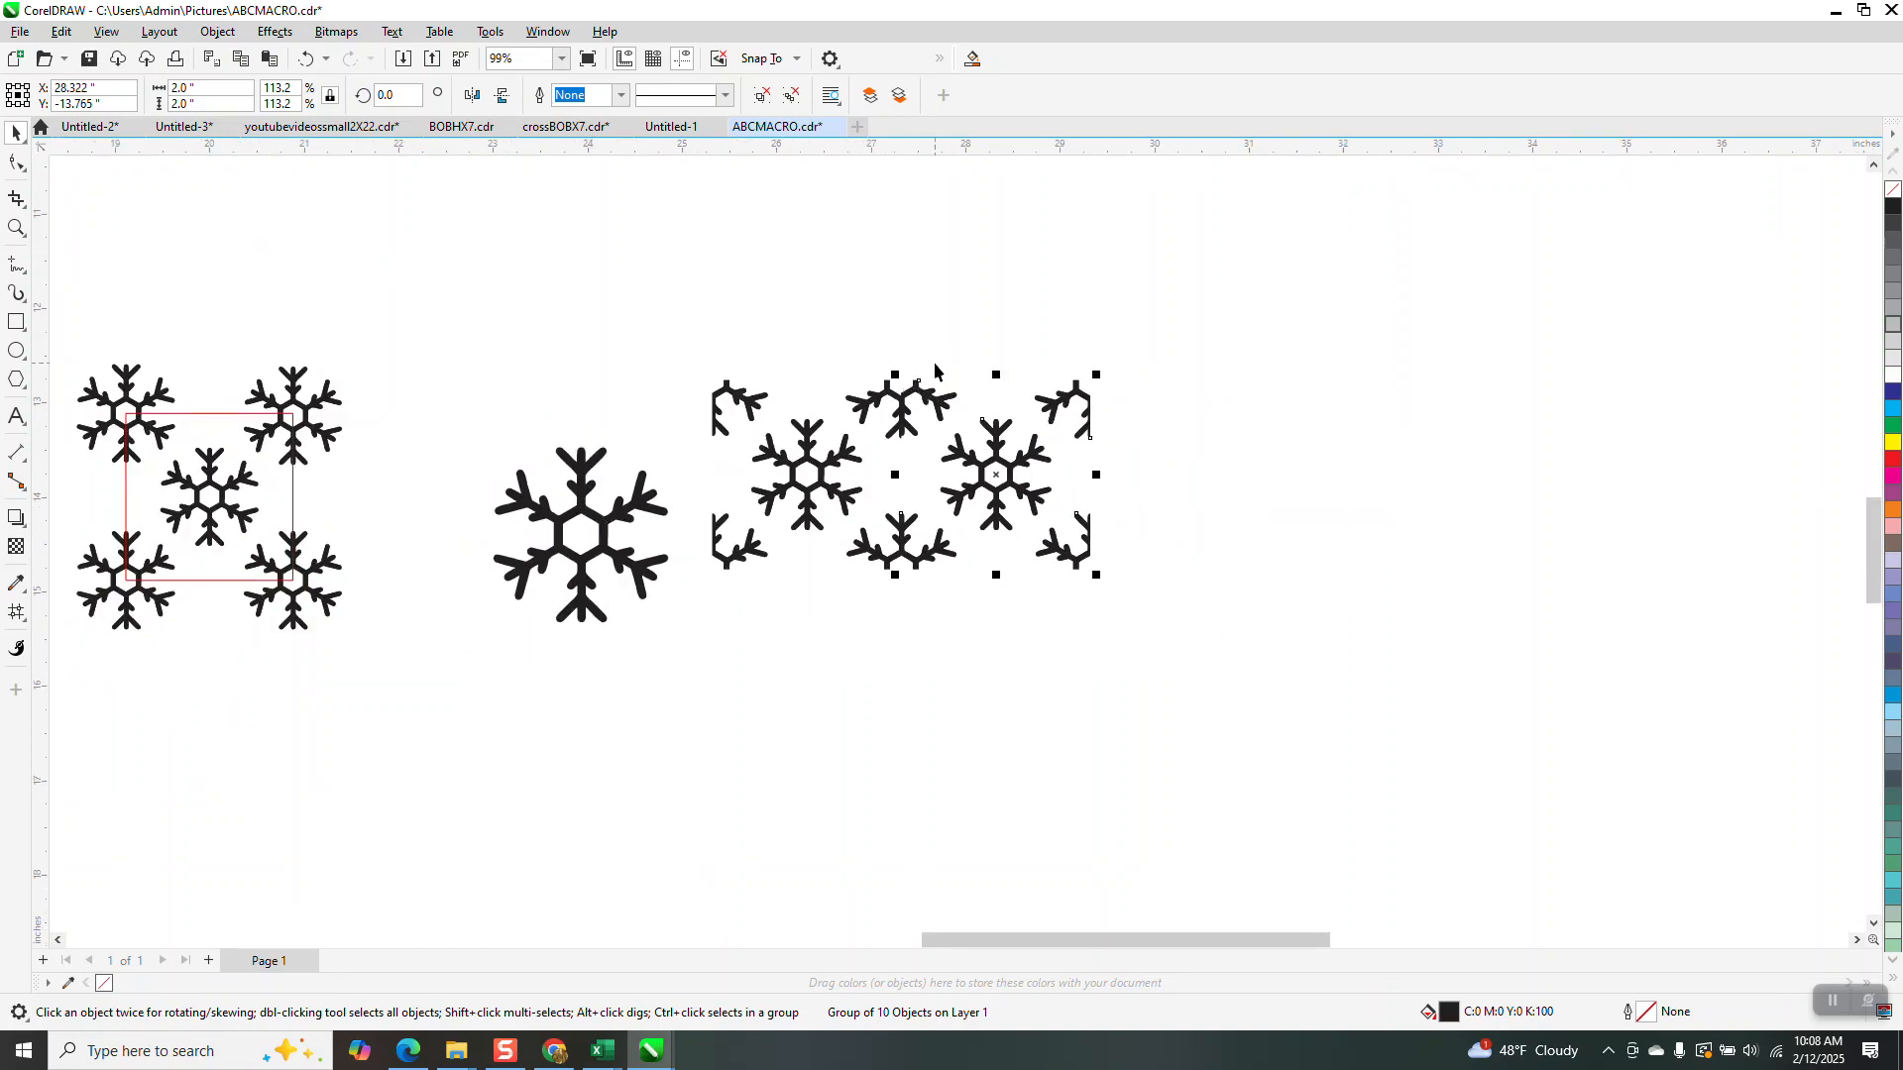
pyautogui.click(306, 59)
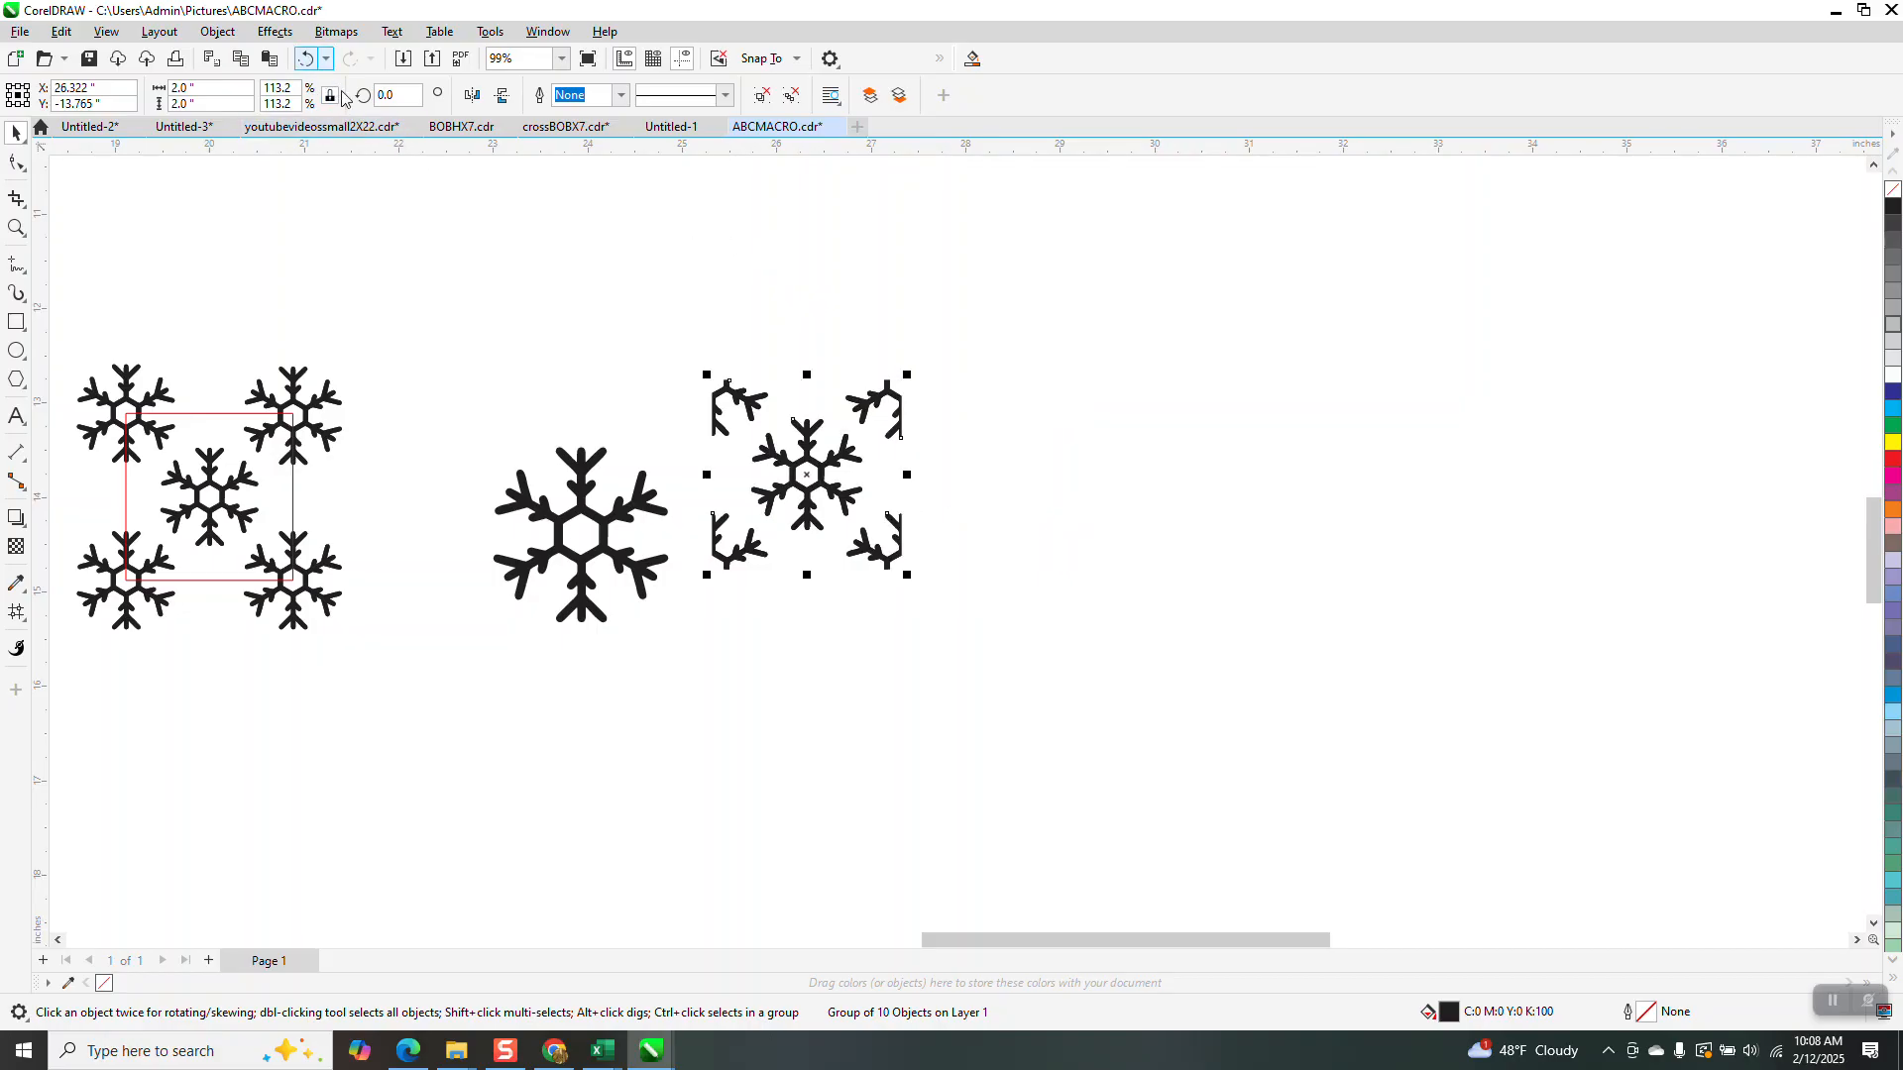
pyautogui.click(657, 238)
pyautogui.click(682, 95)
pyautogui.write('1.98 "')
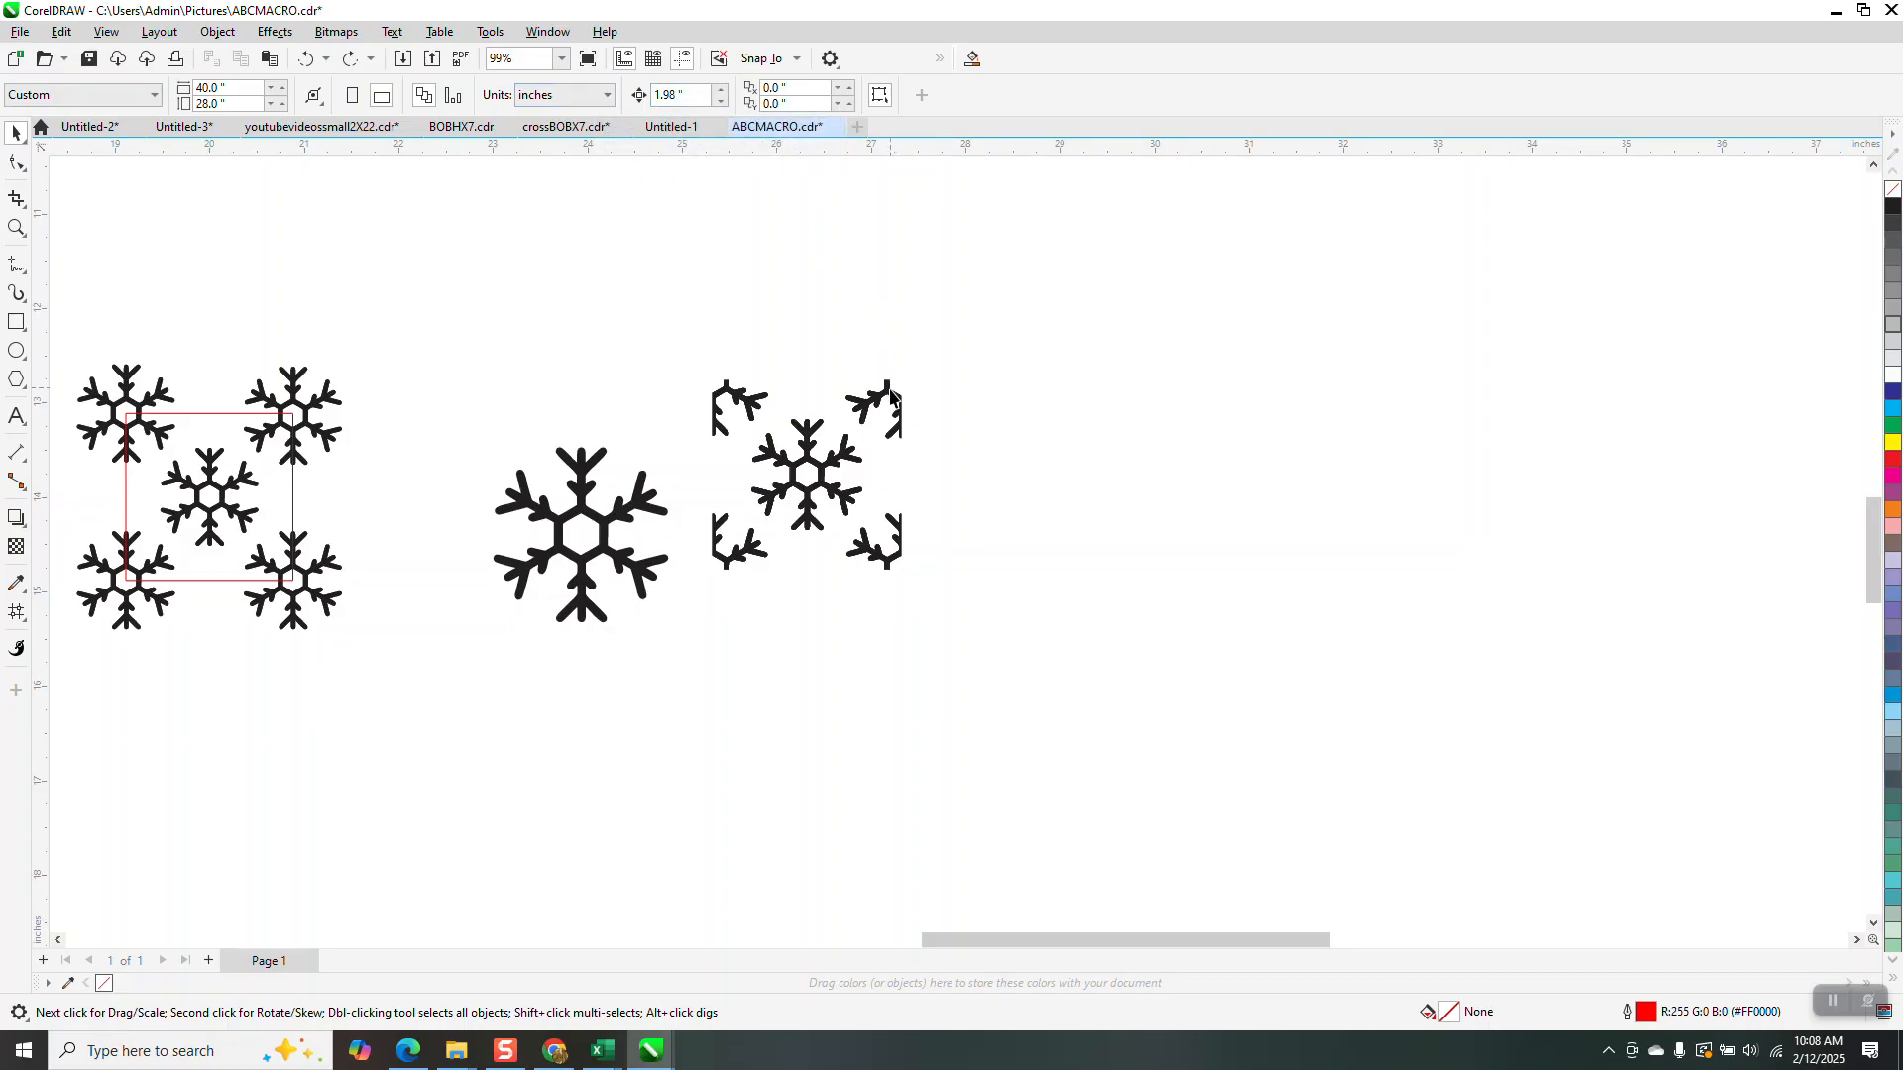
pyautogui.click(886, 388)
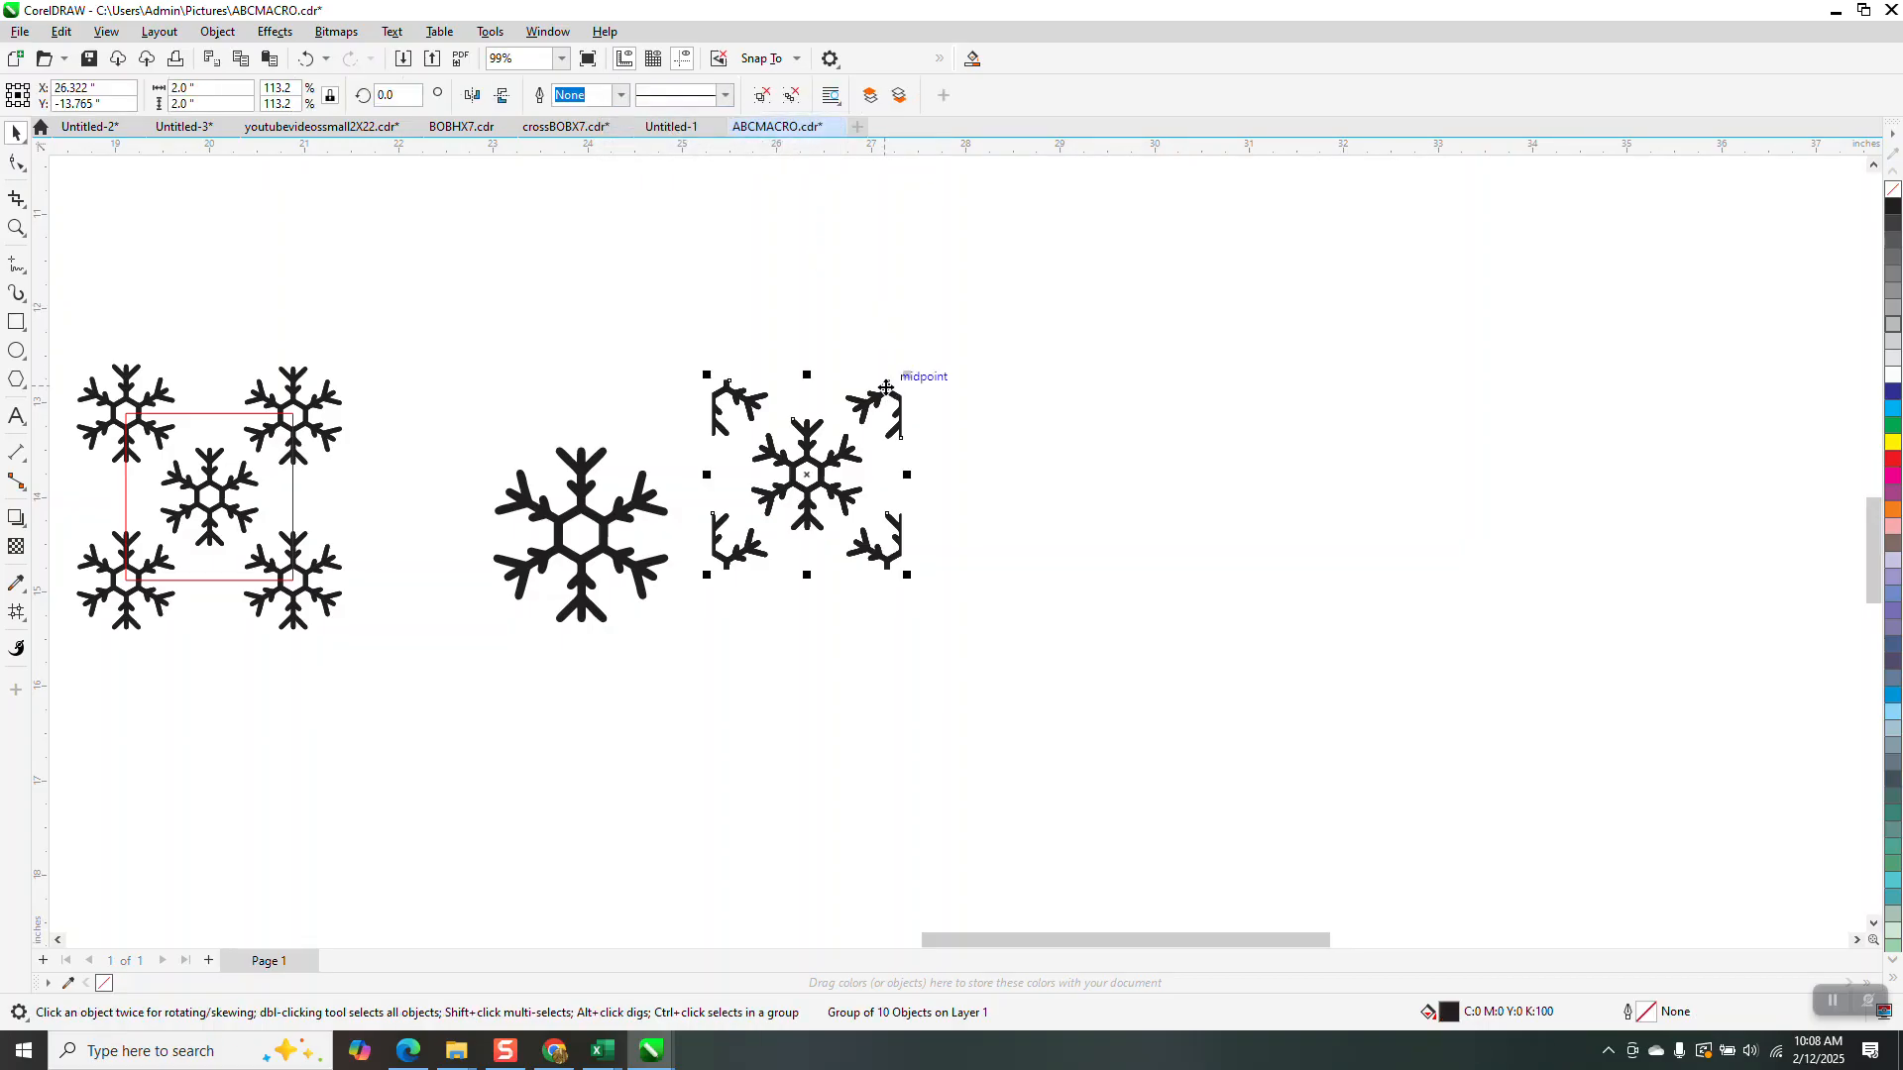
pyautogui.press('KP_Add')
pyautogui.press('Right')
# Duplicate the tile row downward, group the tiles, and add another row below
pyautogui.moveTo(699, 347); pyautogui.dragTo(1508, 765)
pyautogui.press('KP_Add')
pyautogui.press('Down')
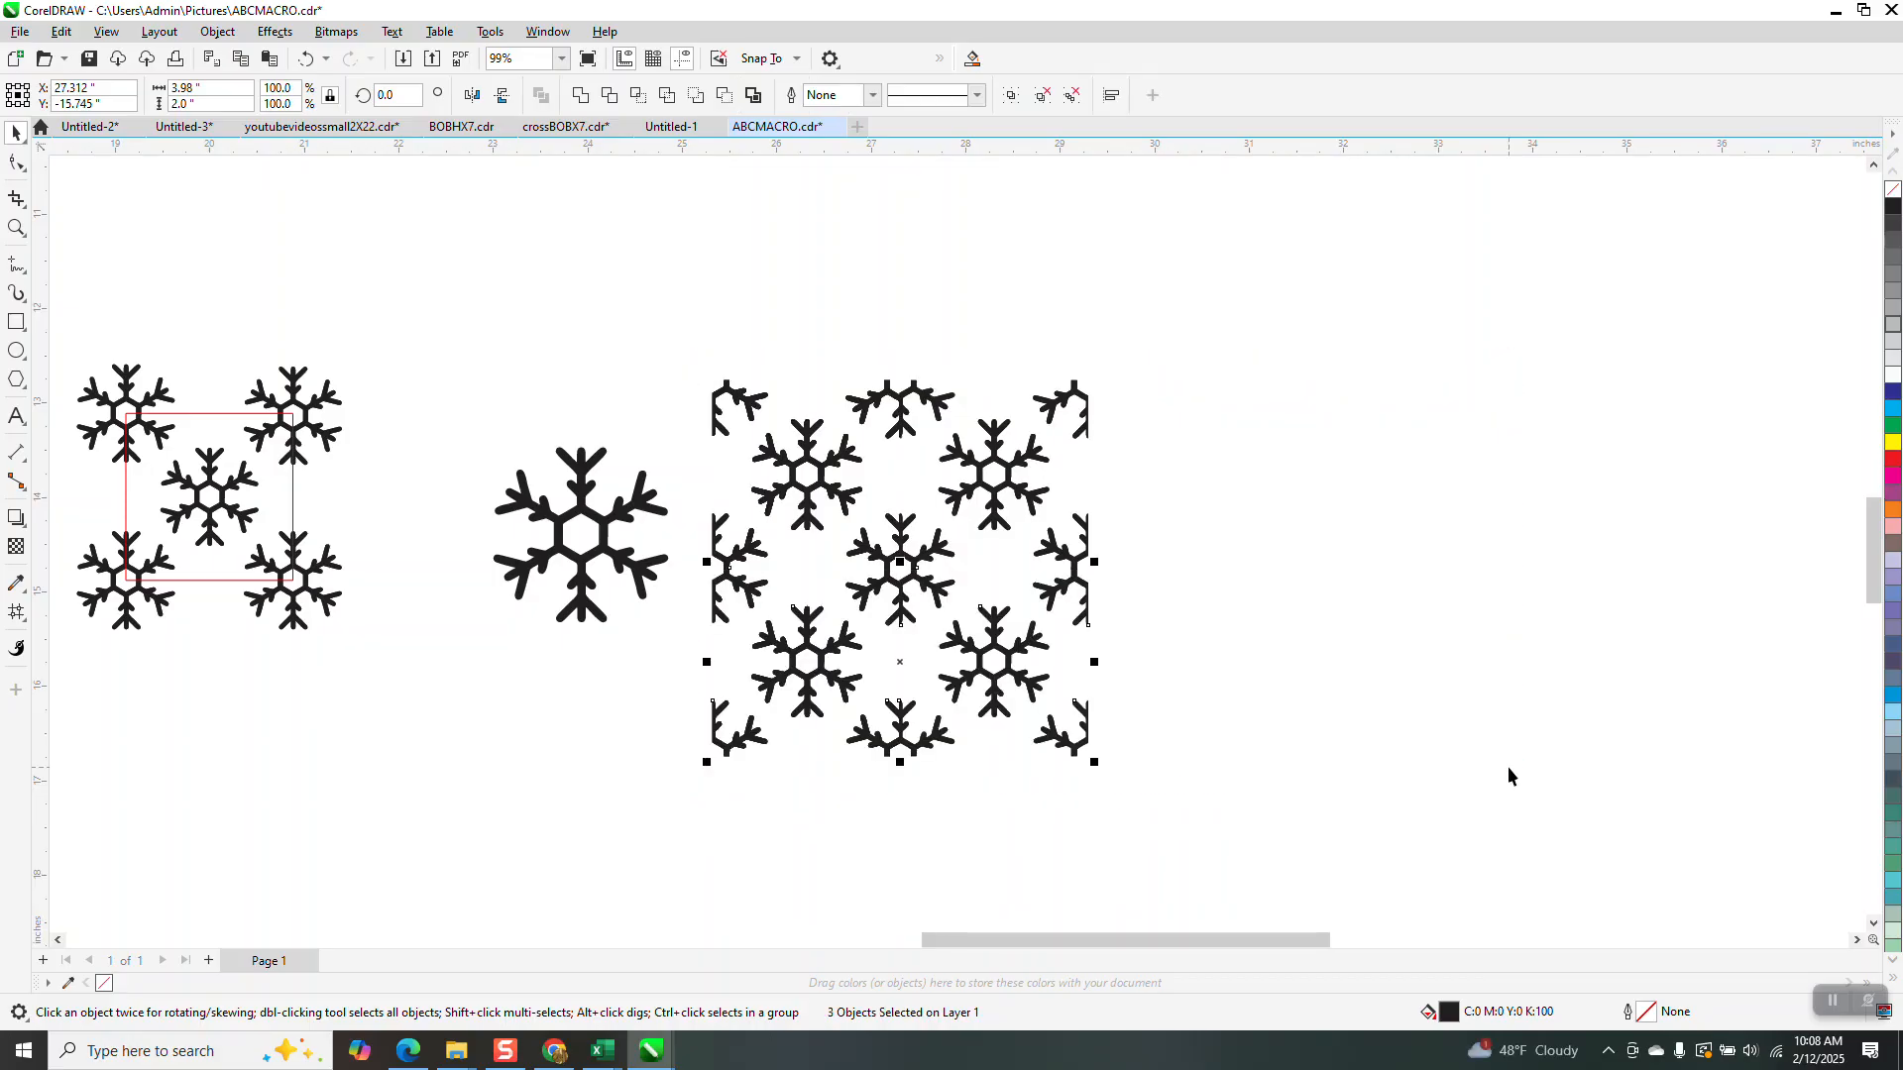
pyautogui.hotkey('ctrl', 'g')
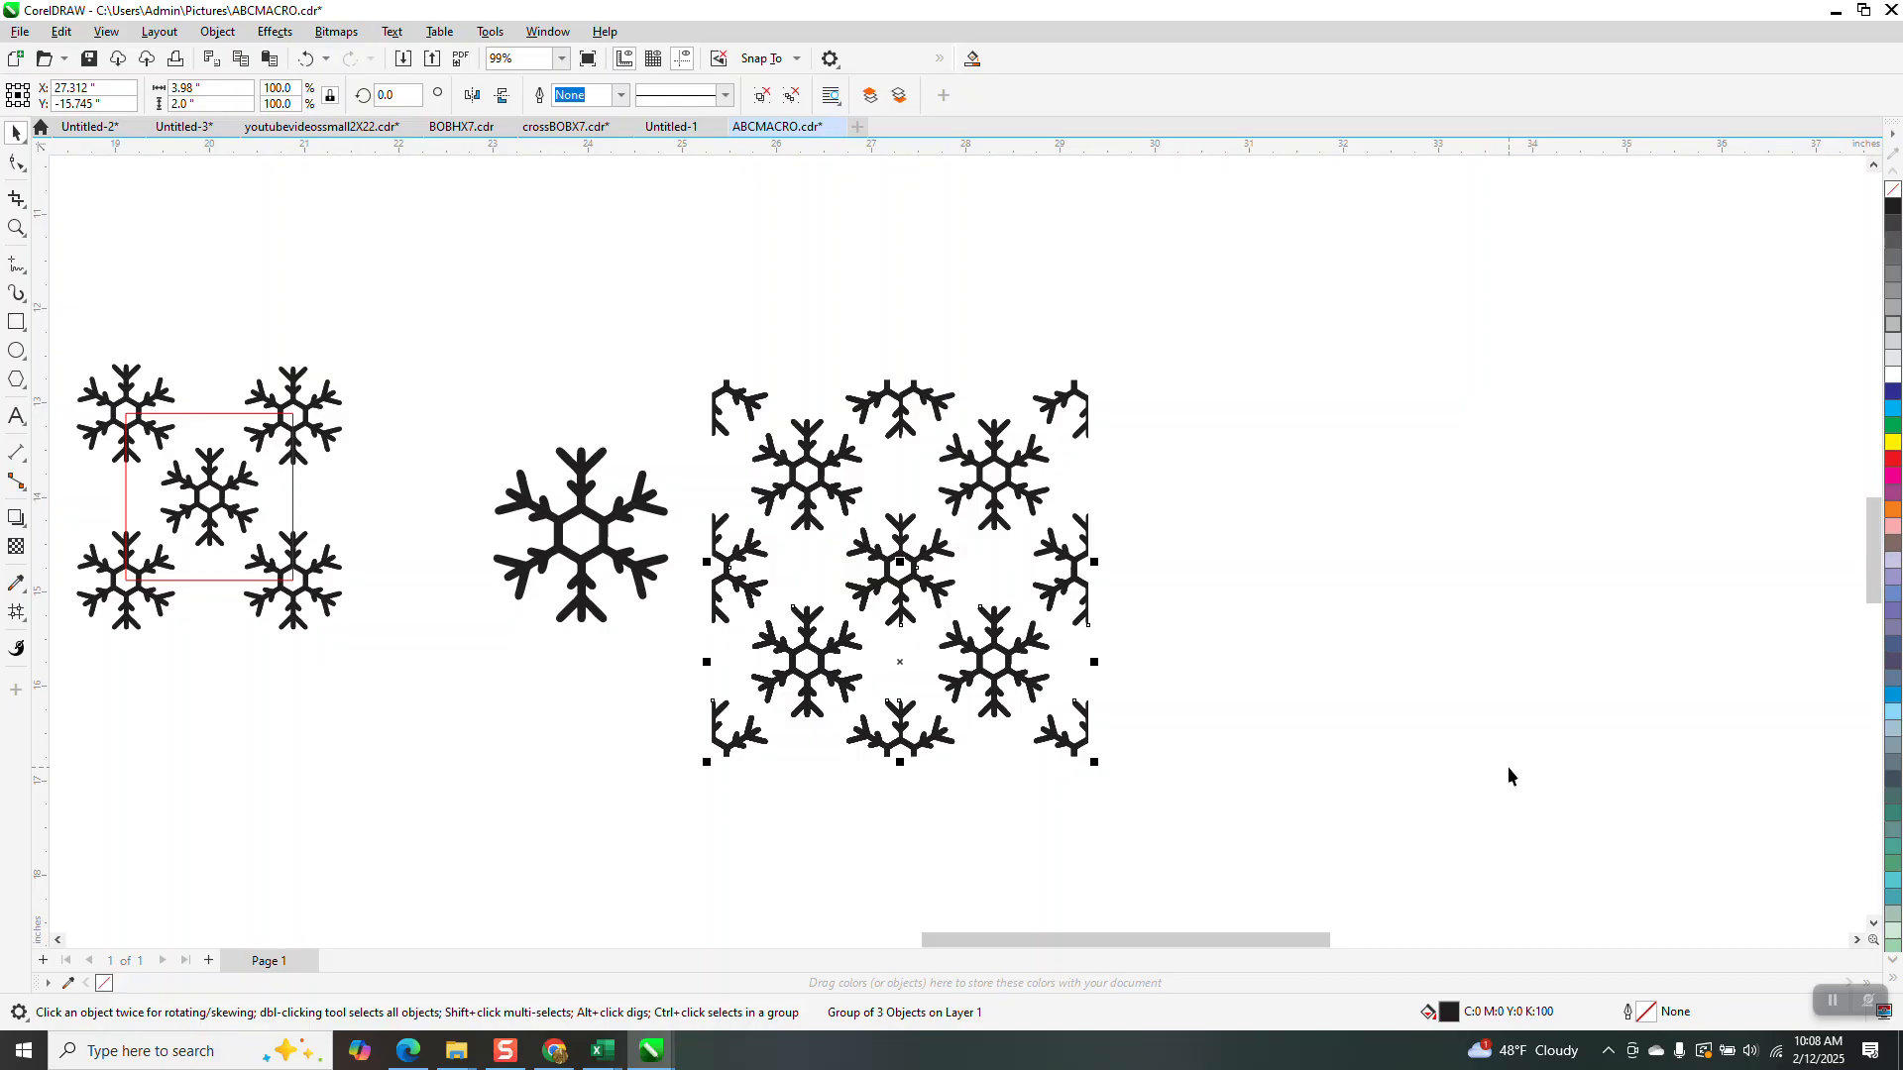
pyautogui.press('KP_Add')
pyautogui.press('Down')
# Select the whole snowflake pattern and duplicate it one nudge step to the right
pyautogui.scroll(-1, 1050, 417)
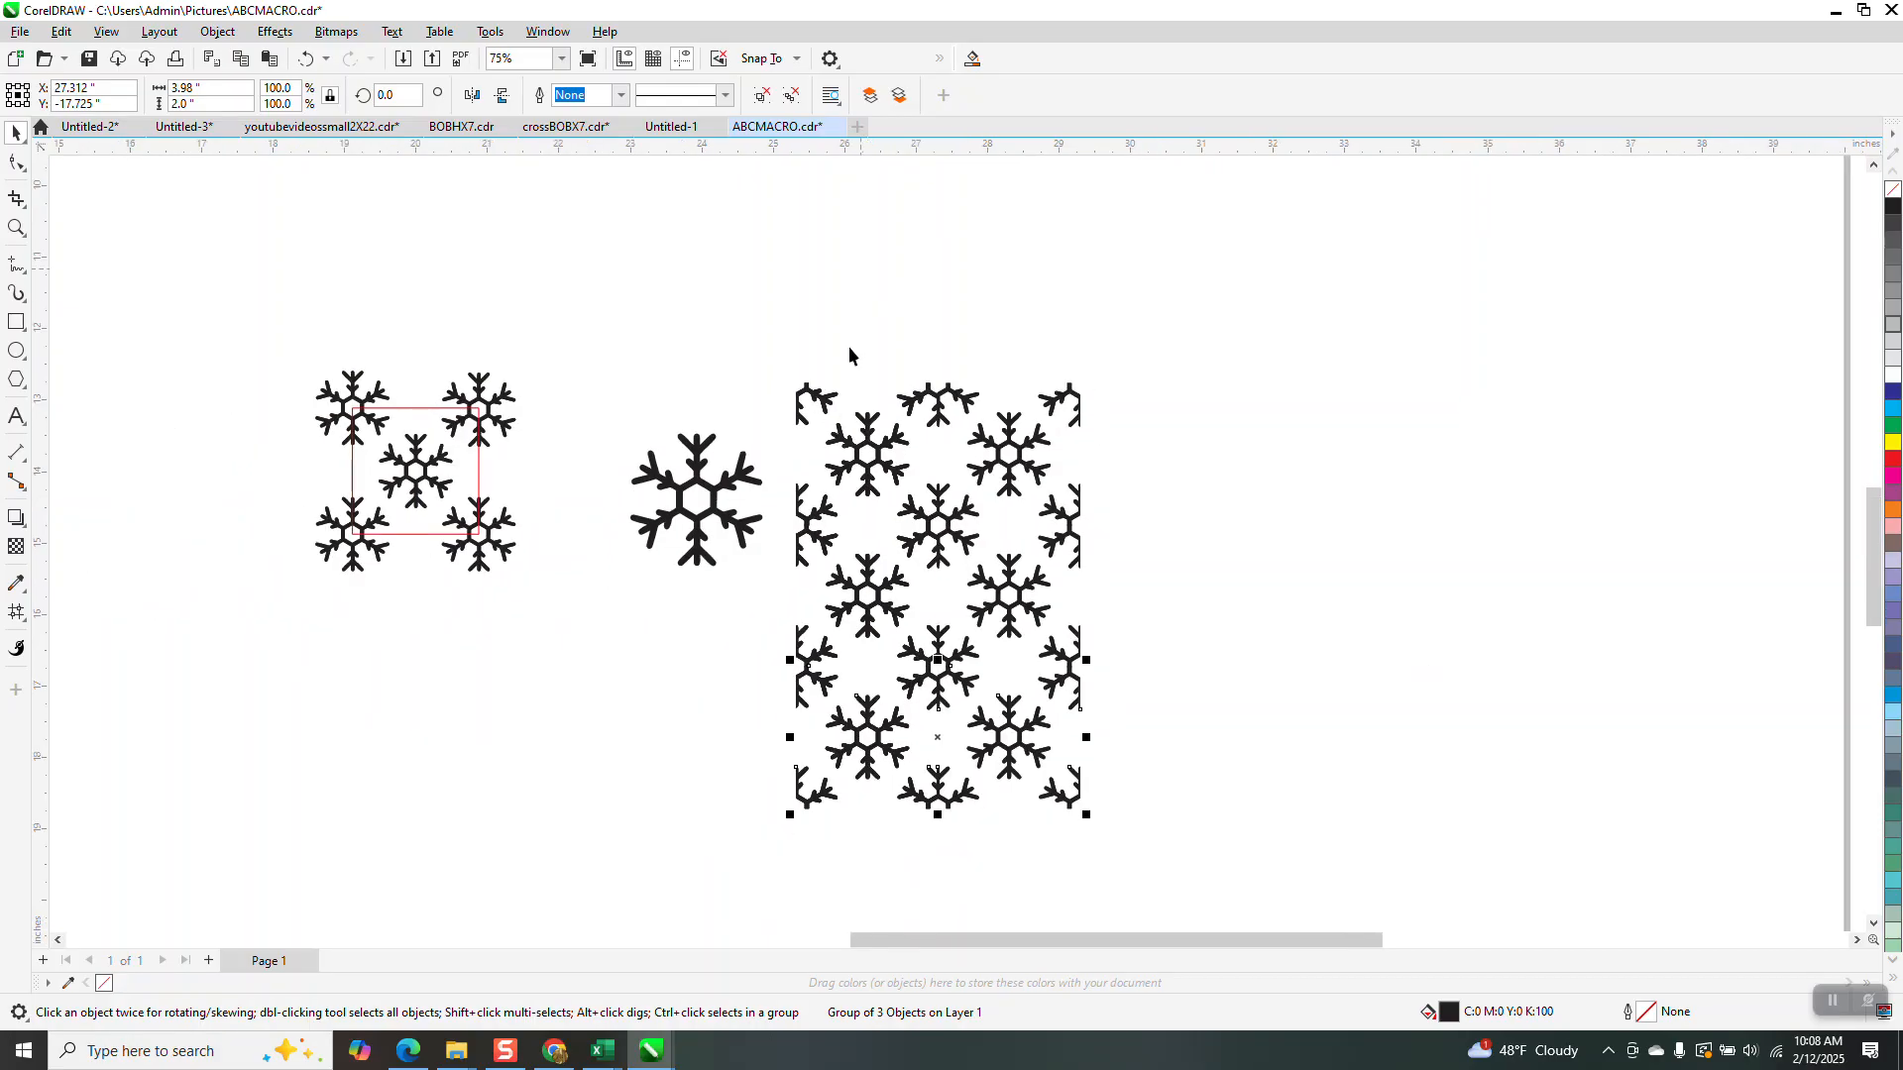
pyautogui.moveTo(786, 369); pyautogui.dragTo(1184, 872)
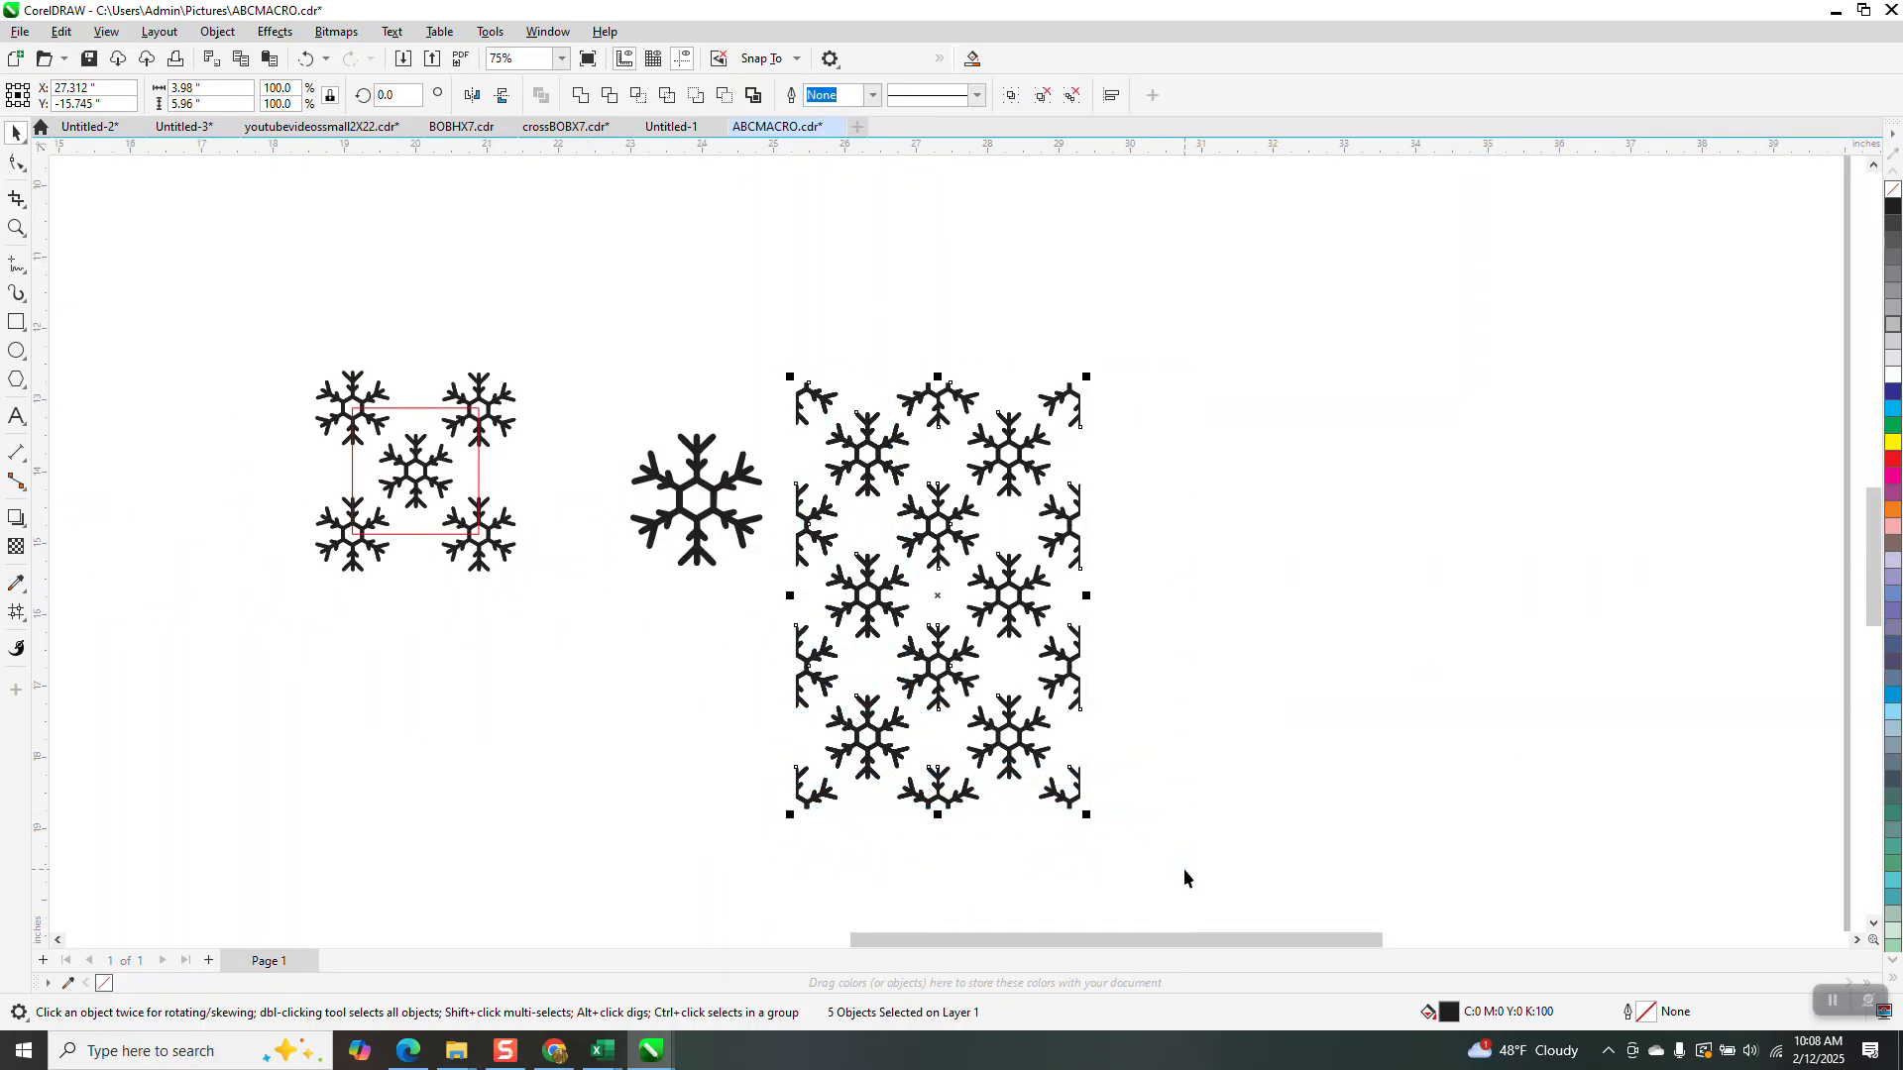
pyautogui.press('KP_Add')
pyautogui.press('Right')
pyautogui.press('Right')
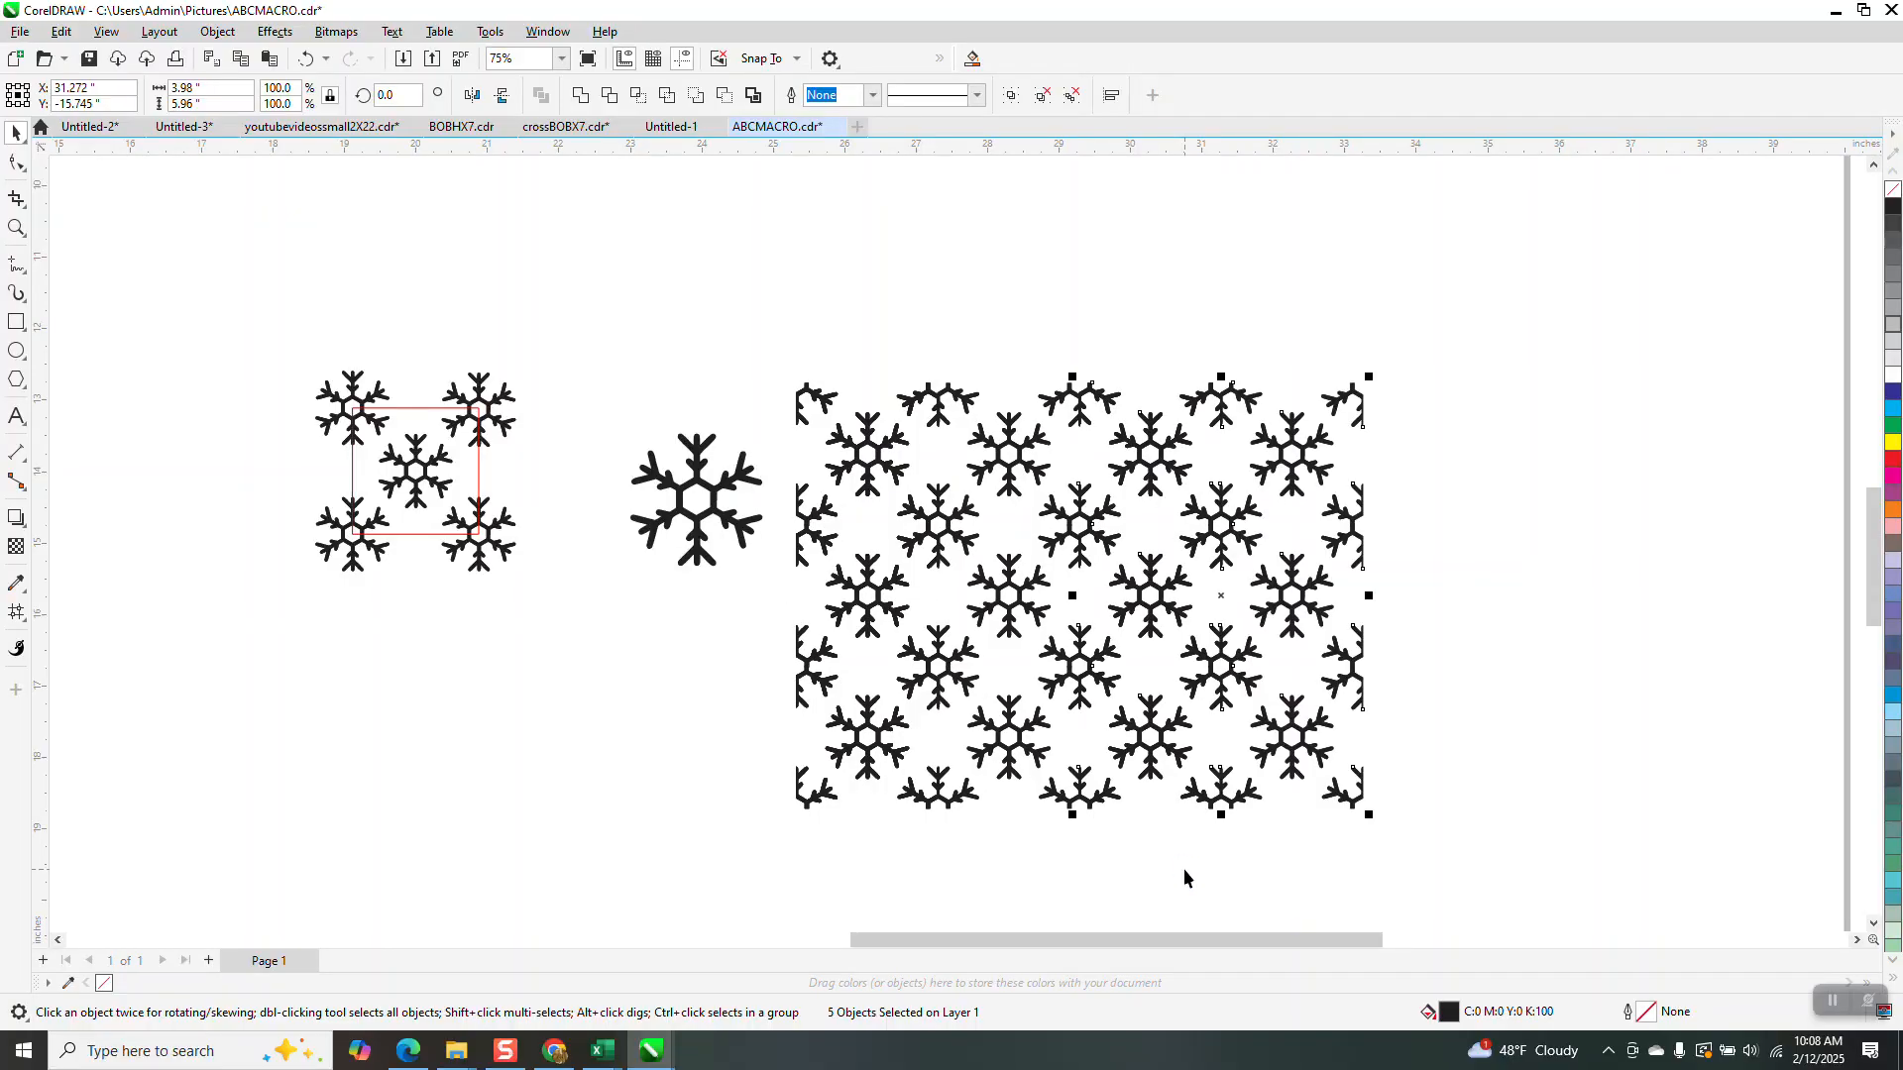
pyautogui.click(17, 228)
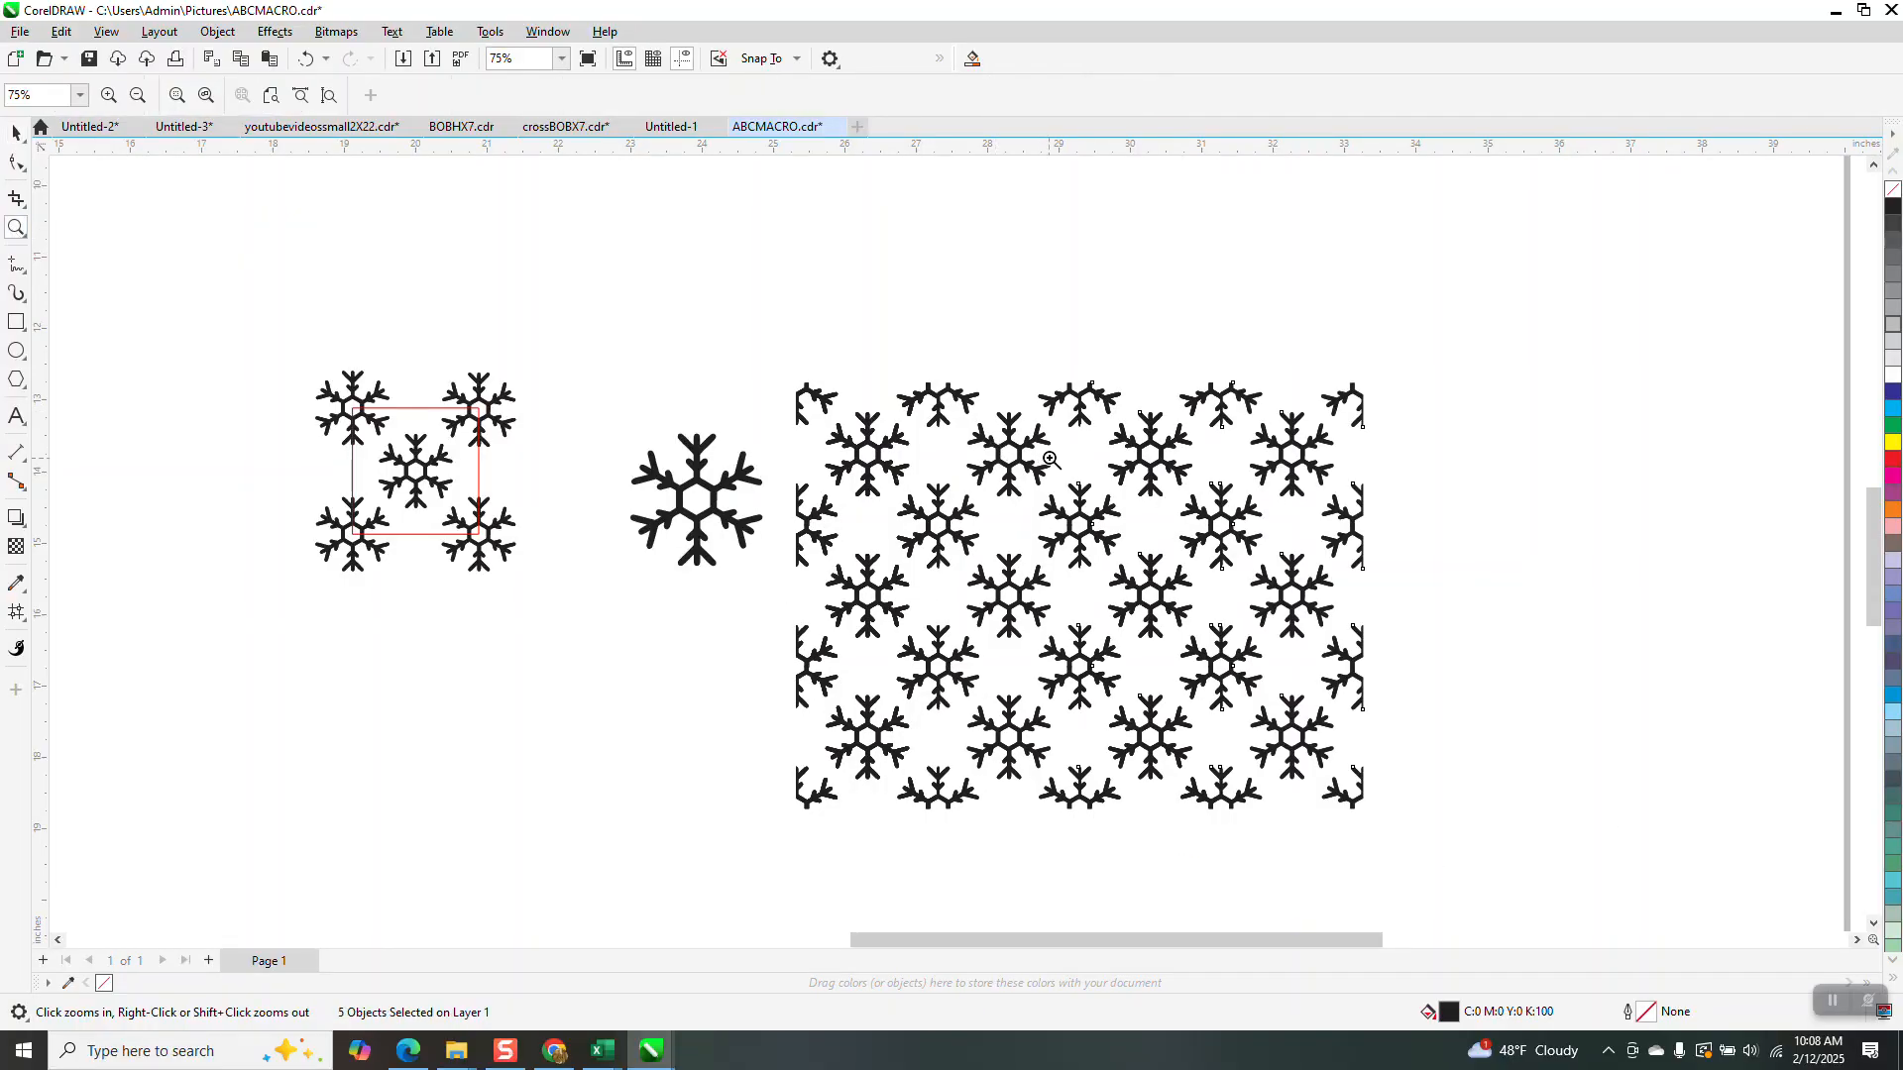
pyautogui.click(1147, 596)
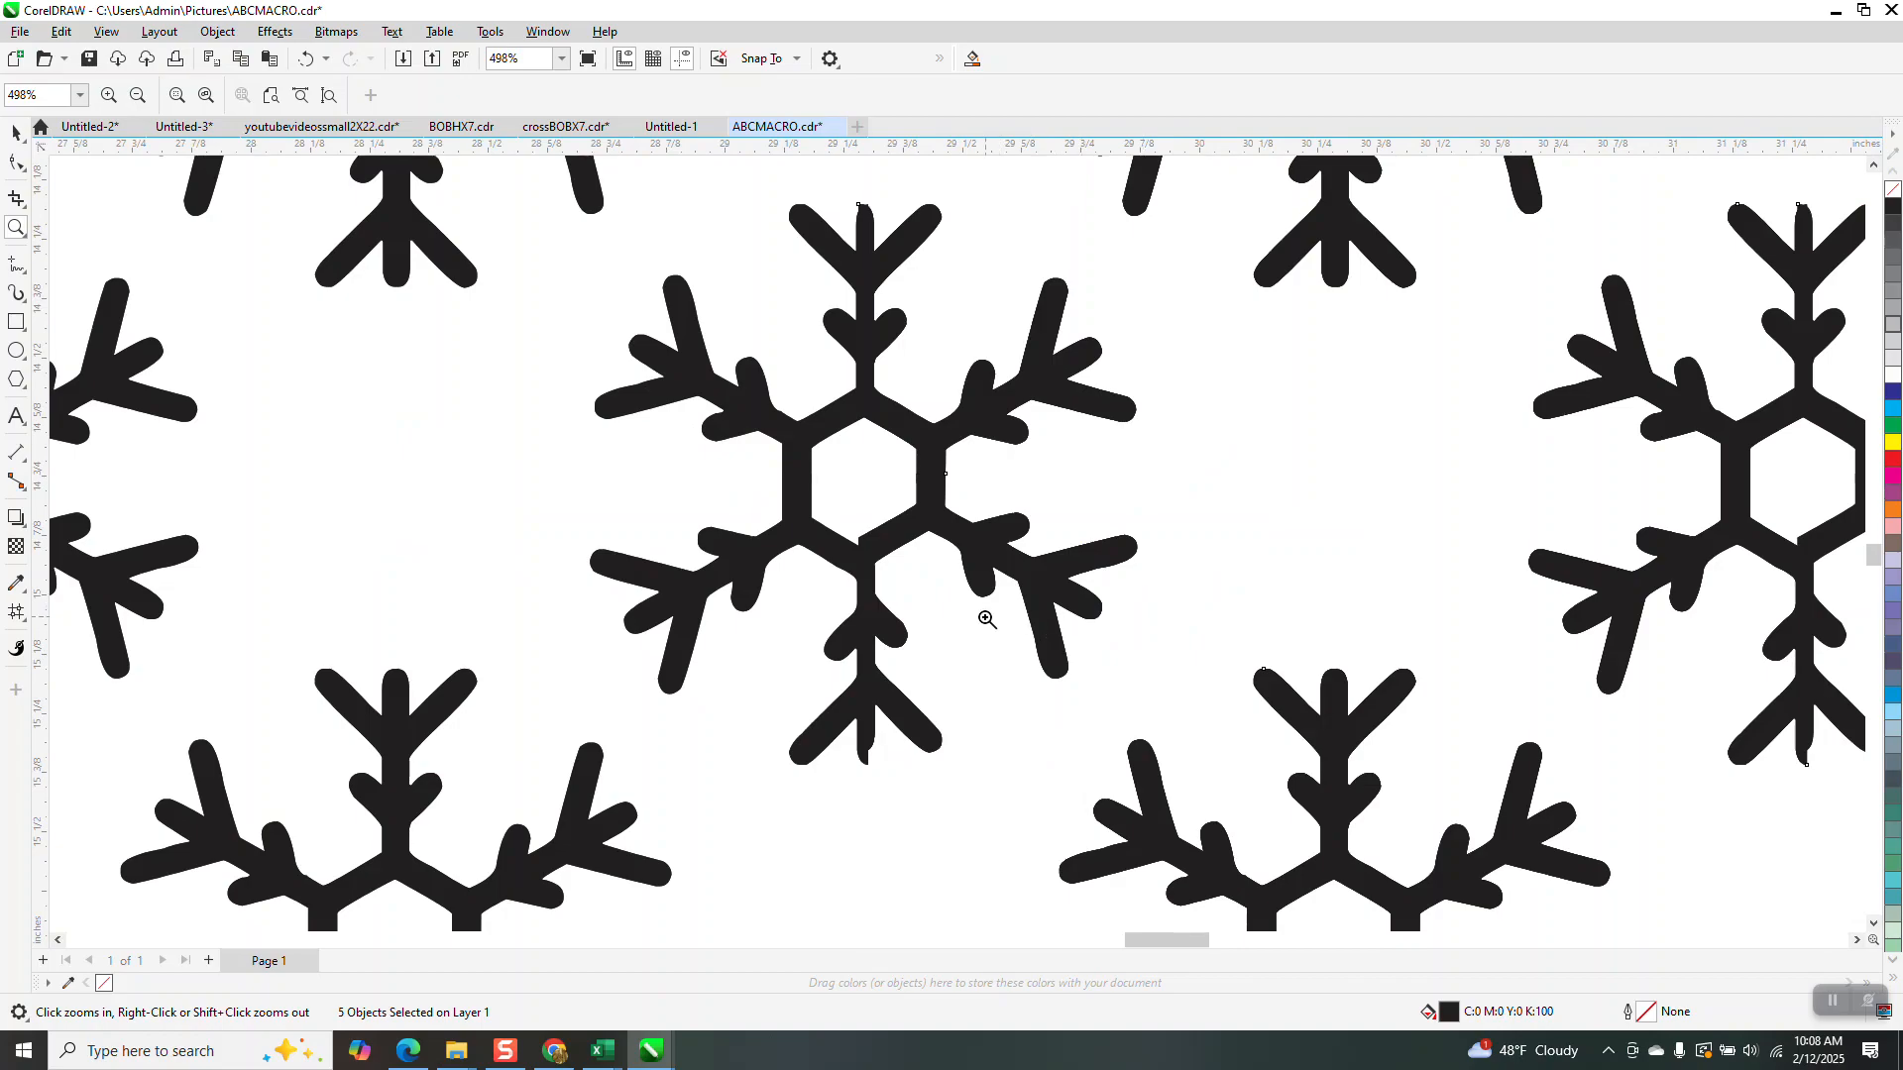
pyautogui.scroll(-2, 901, 542)
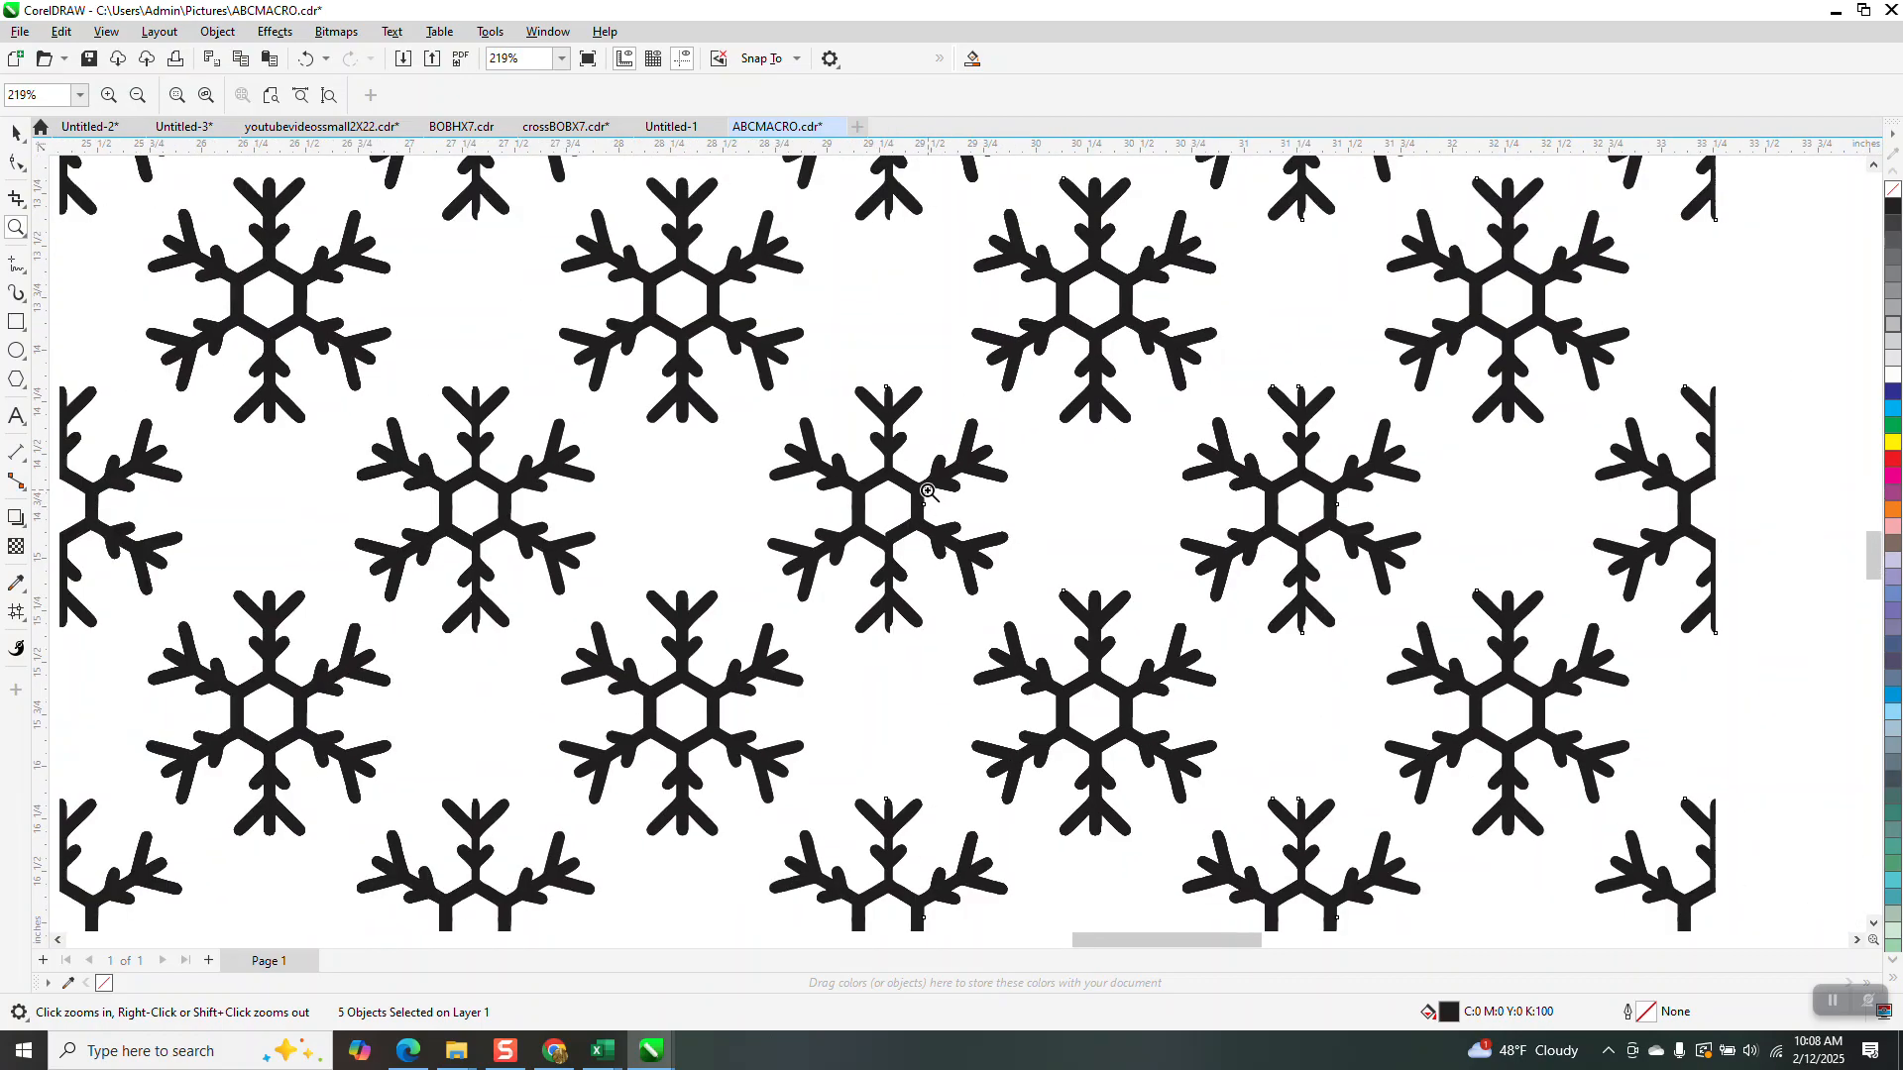
pyautogui.scroll(-5, 922, 493)
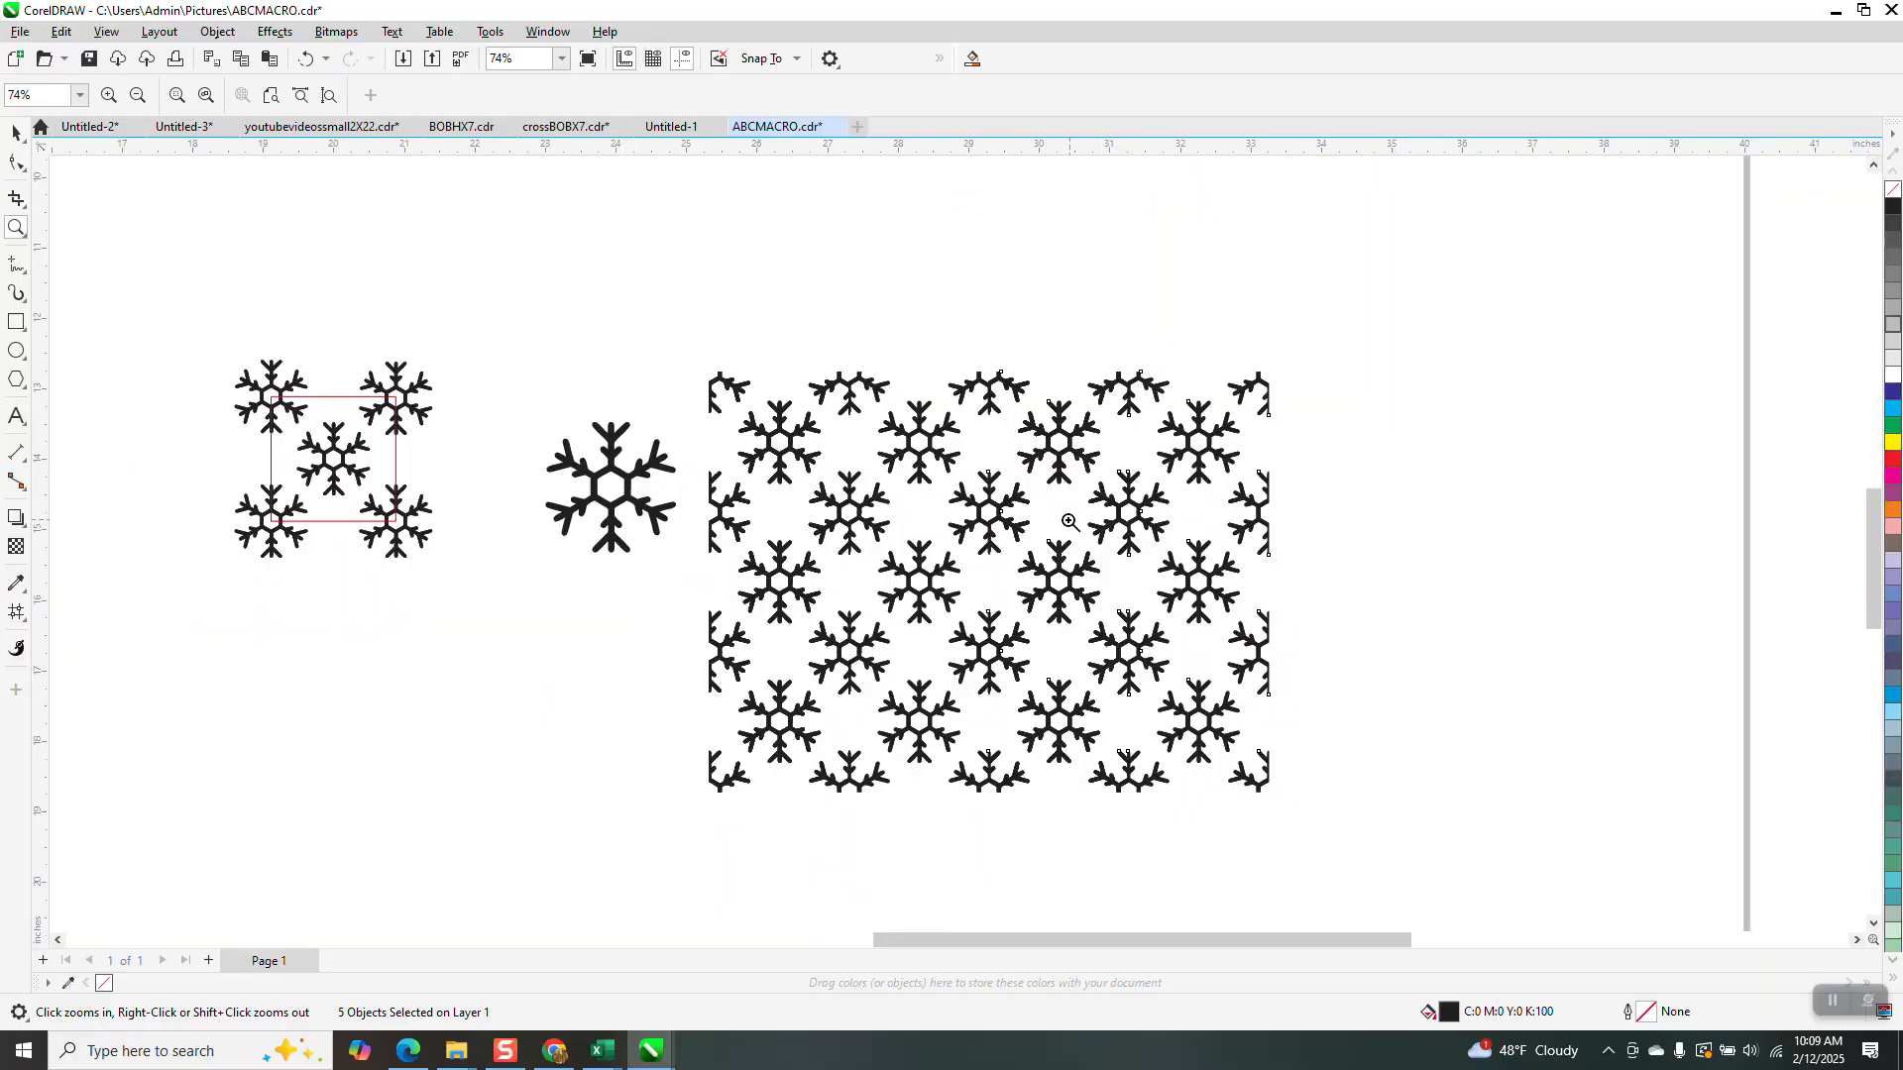
pyautogui.scroll(-3, 1103, 530)
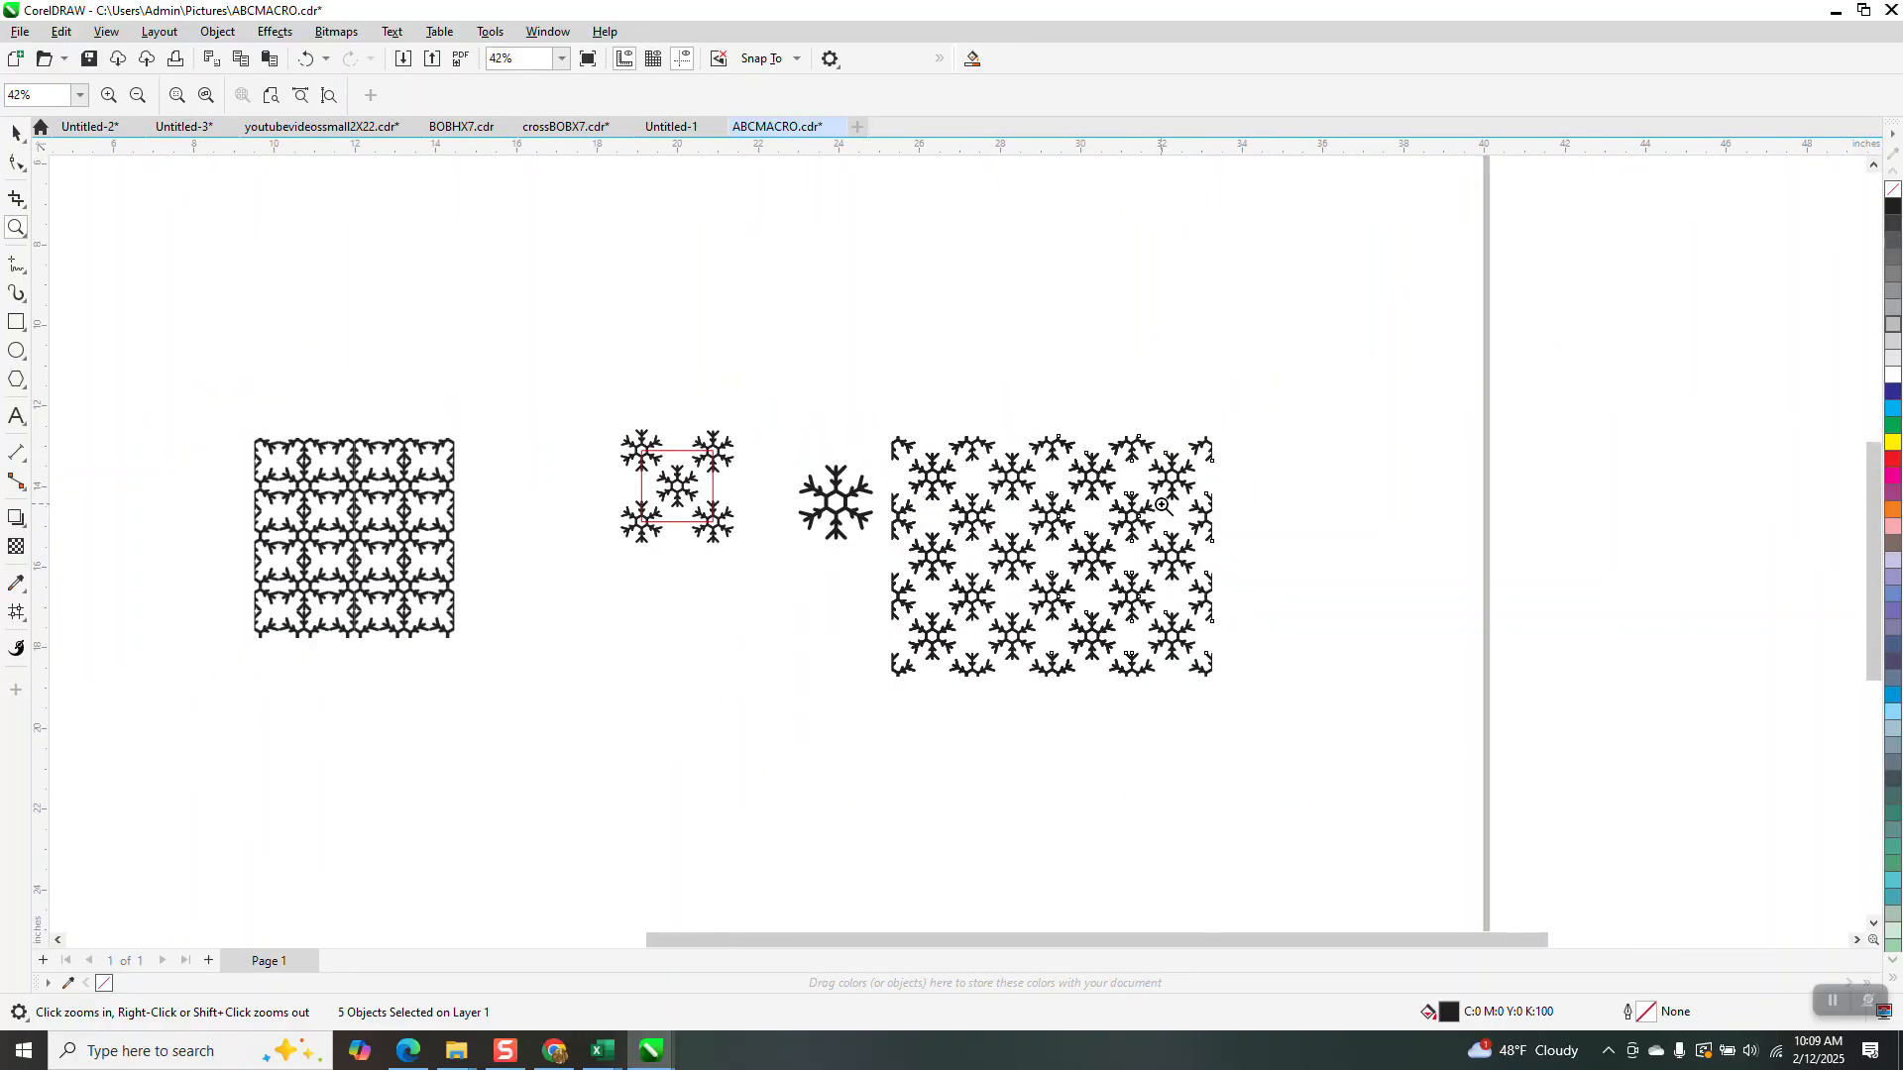
pyautogui.click(14, 134)
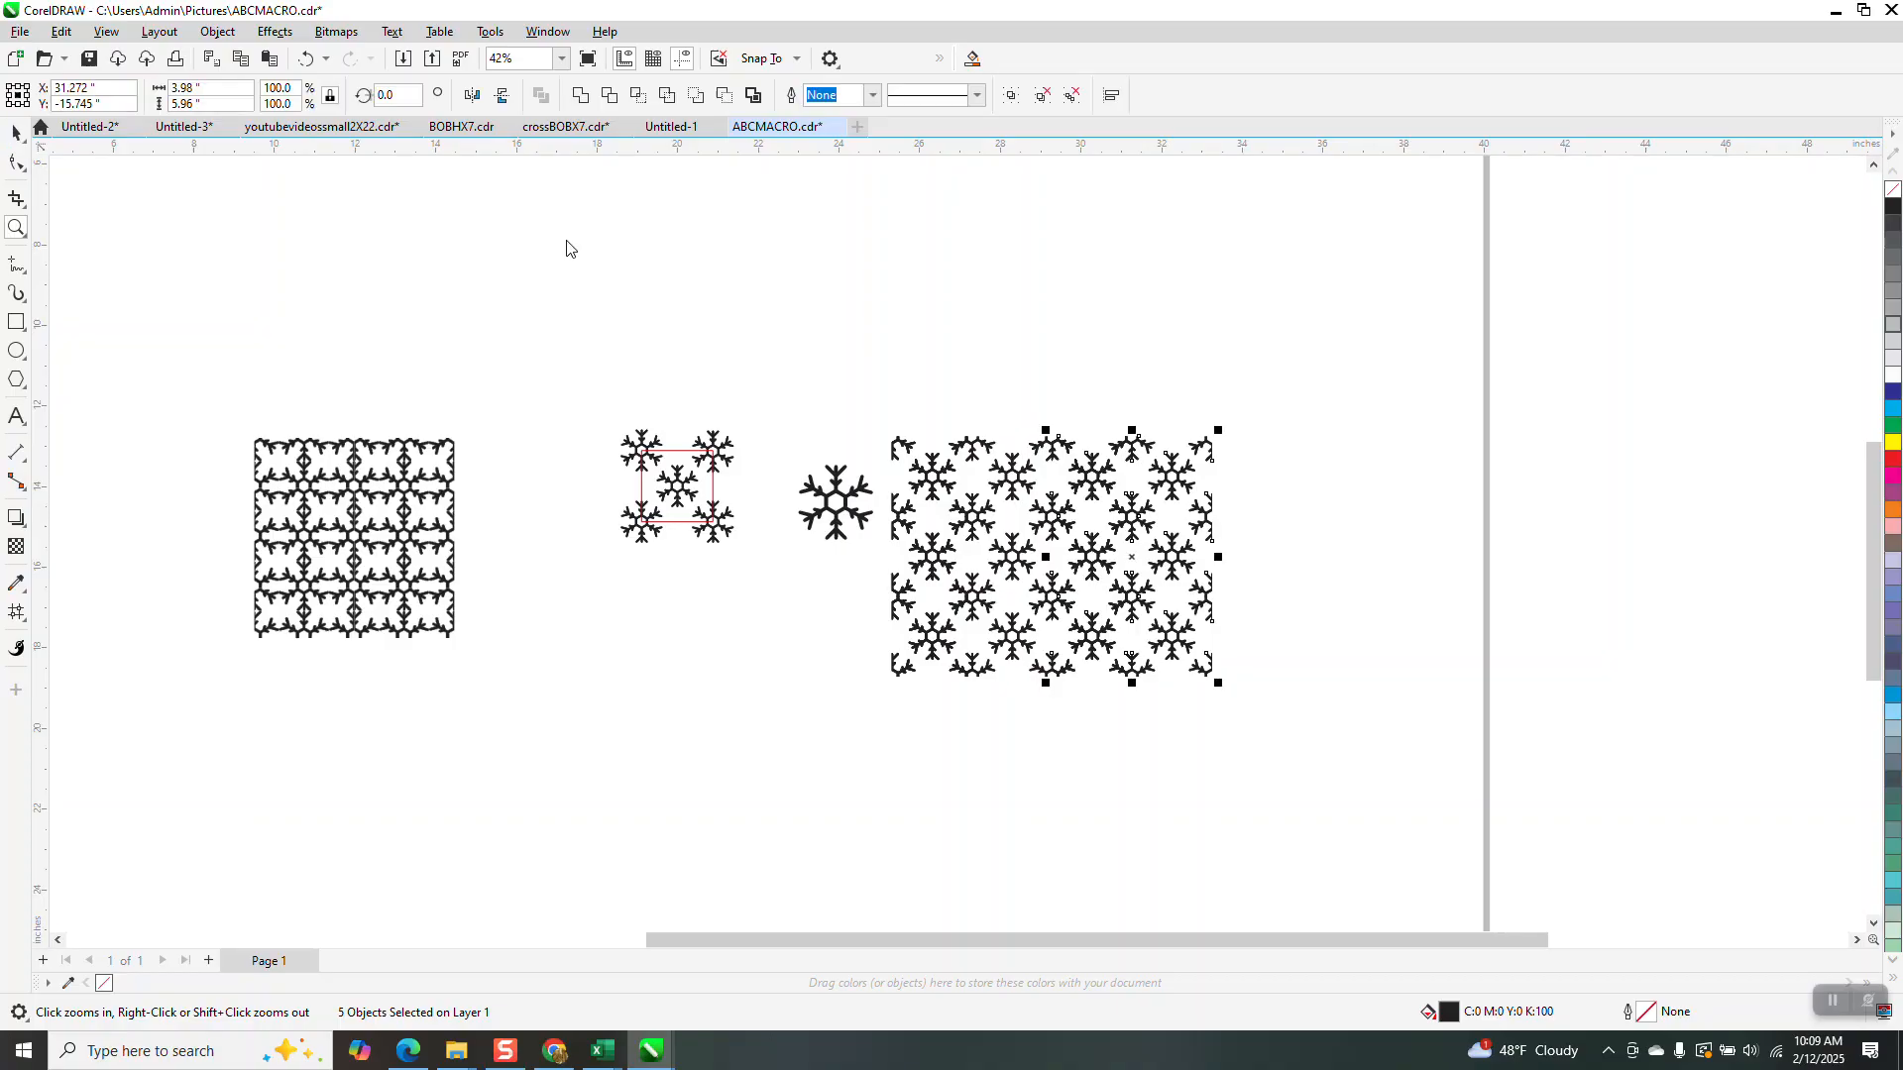
# Zoom in to inspect a snowflake branch tip, then zoom back out
pyautogui.click(16, 228)
pyautogui.moveTo(861, 424); pyautogui.dragTo(960, 500)
pyautogui.moveTo(948, 302); pyautogui.dragTo(1031, 377)
pyautogui.scroll(-10, 1020, 297)
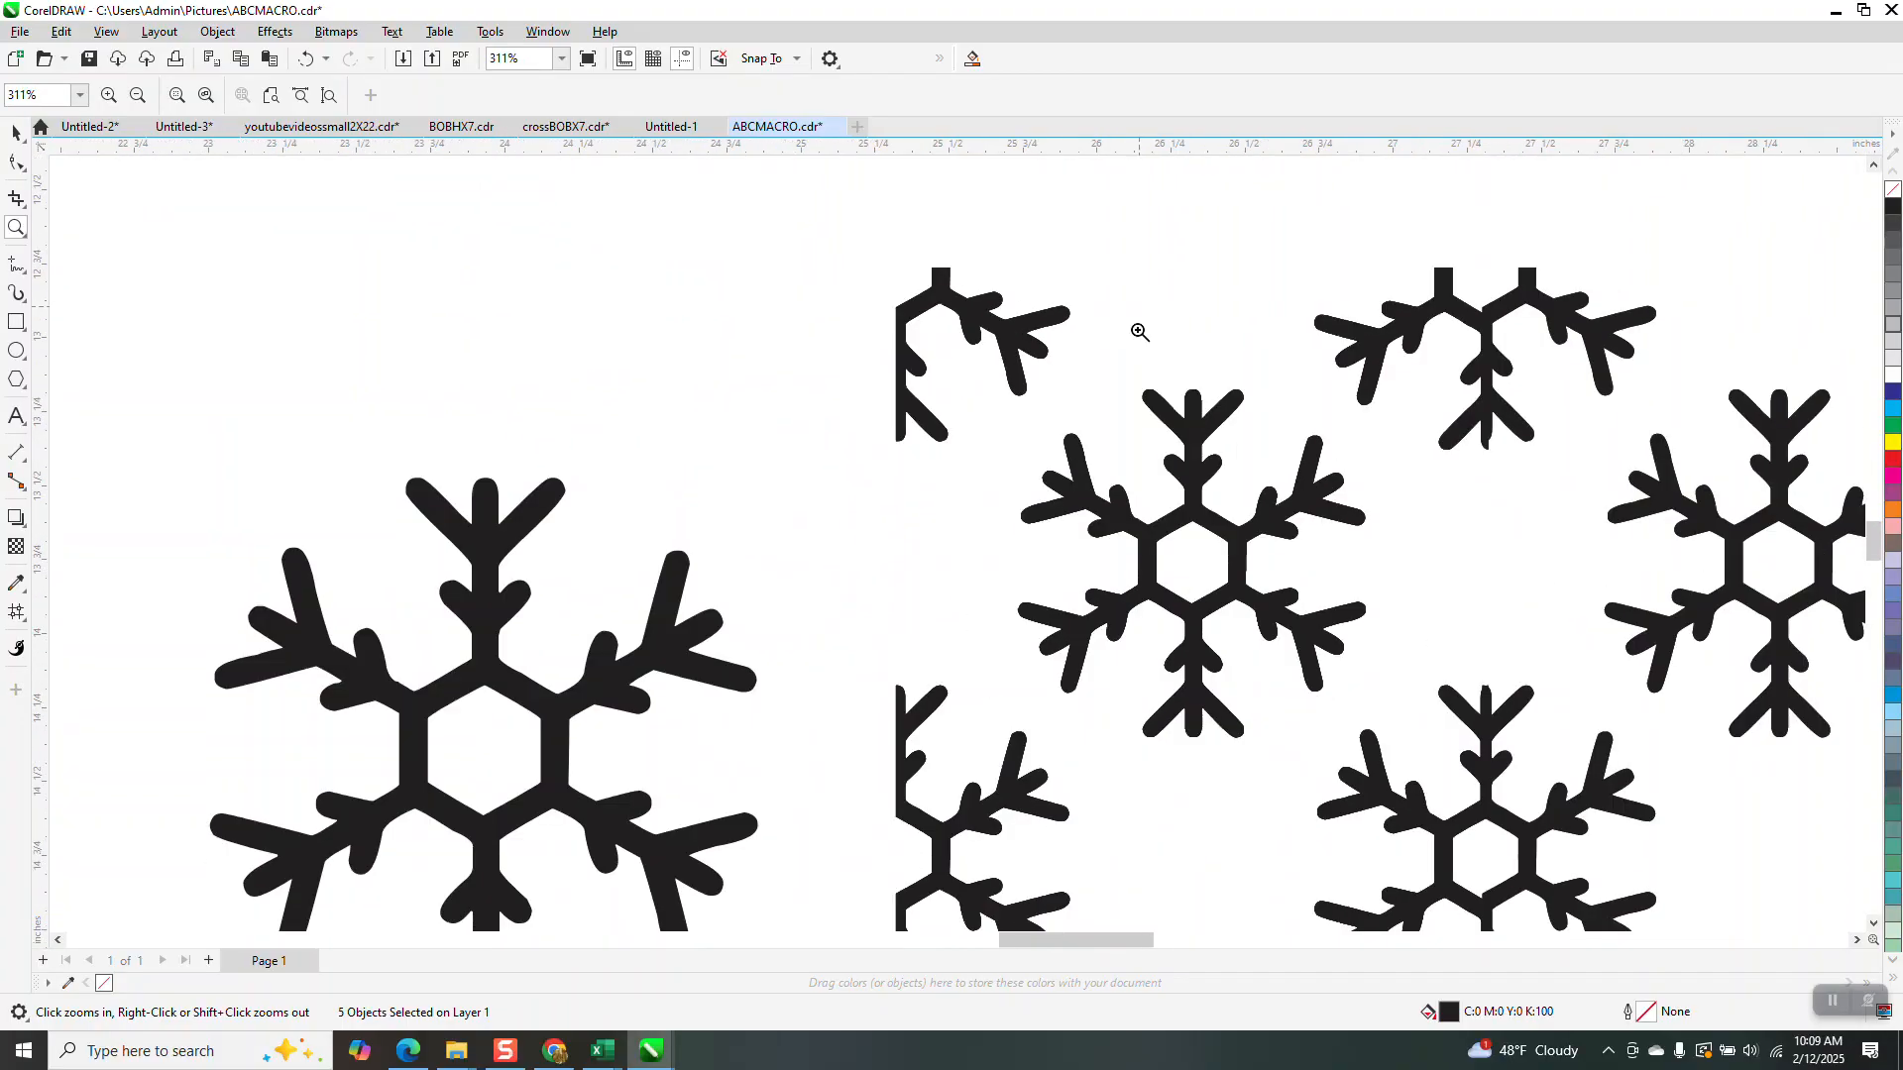
pyautogui.click(14, 133)
# Move the lone snowflake below the tile and scale it to 60.1%, about 1.11 inches
pyautogui.moveTo(958, 461); pyautogui.dragTo(658, 707)
pyautogui.moveTo(739, 626); pyautogui.dragTo(675, 689)
pyautogui.moveTo(639, 754); pyautogui.dragTo(613, 740)
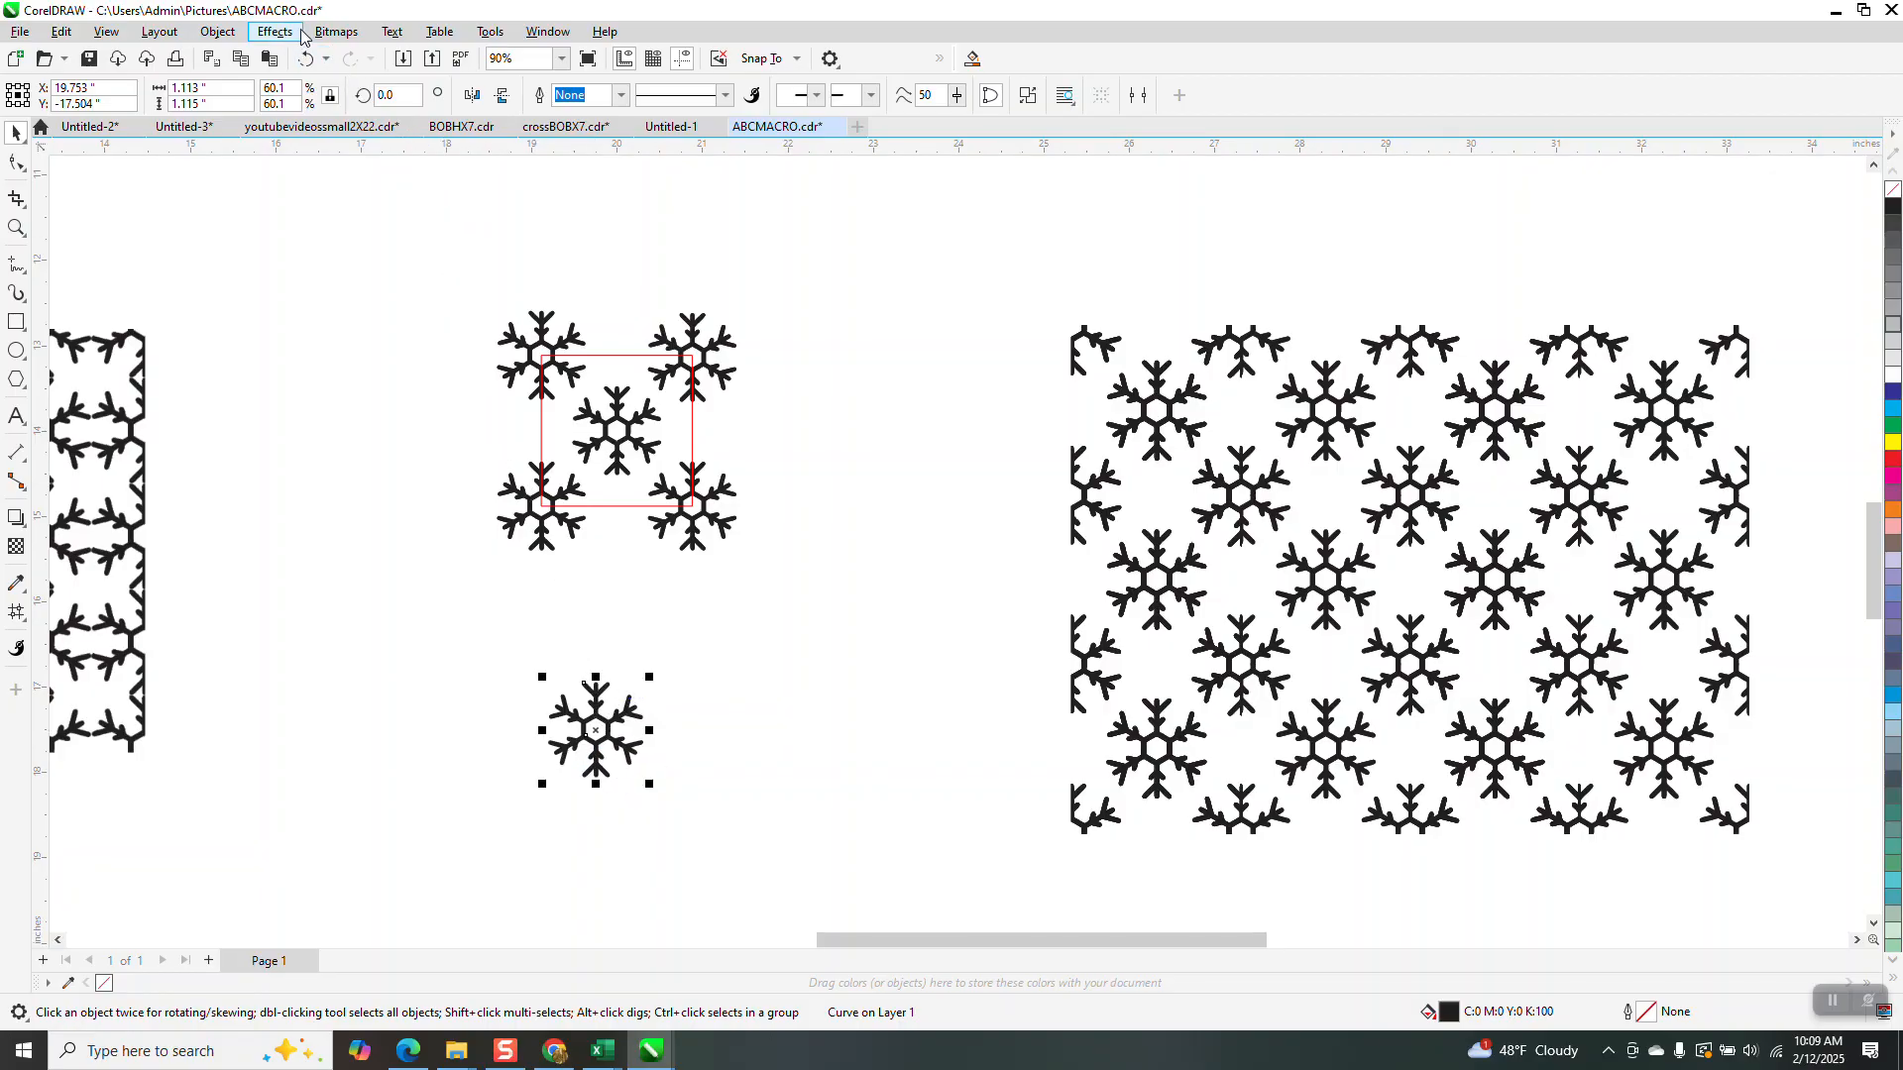
# Convert the small lone snowflake to a 300 dpi CMYK bitmap via Bitmaps > Convert to Bitmap
pyautogui.click(336, 32)
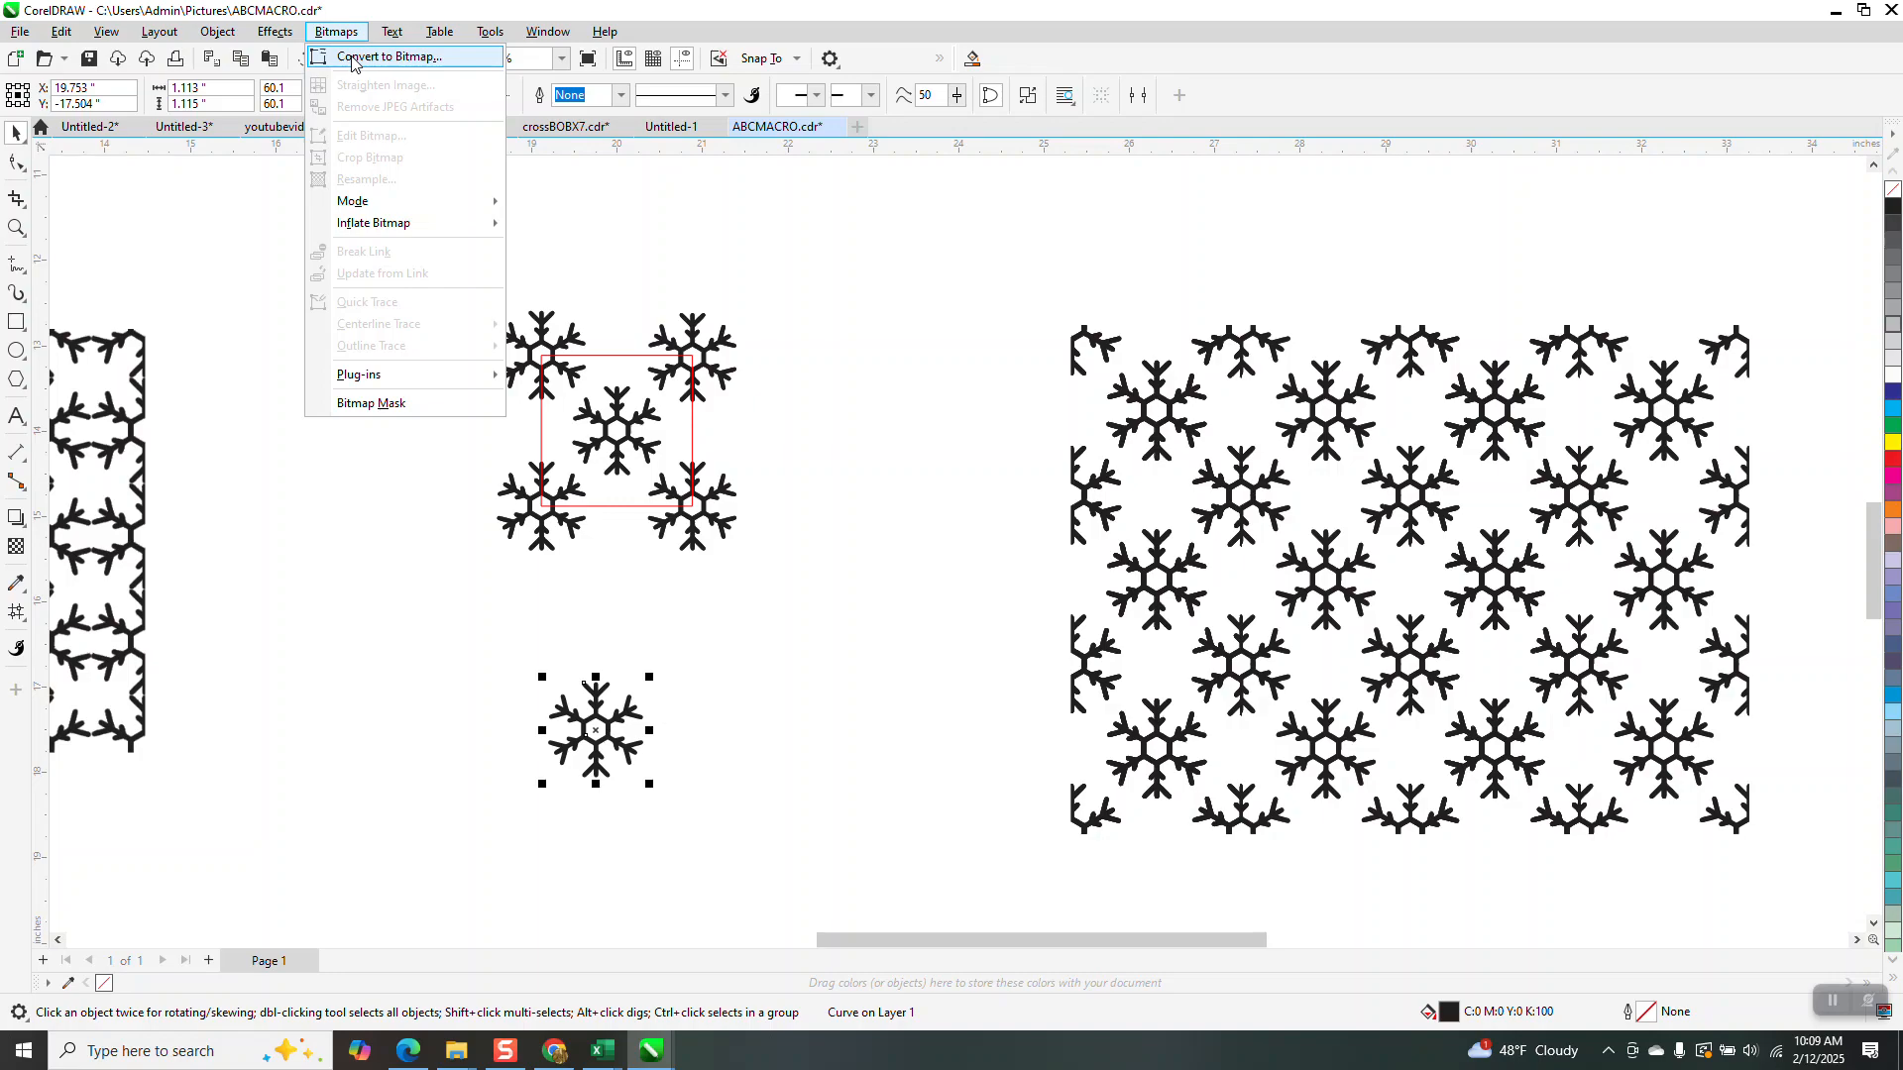
pyautogui.click(352, 58)
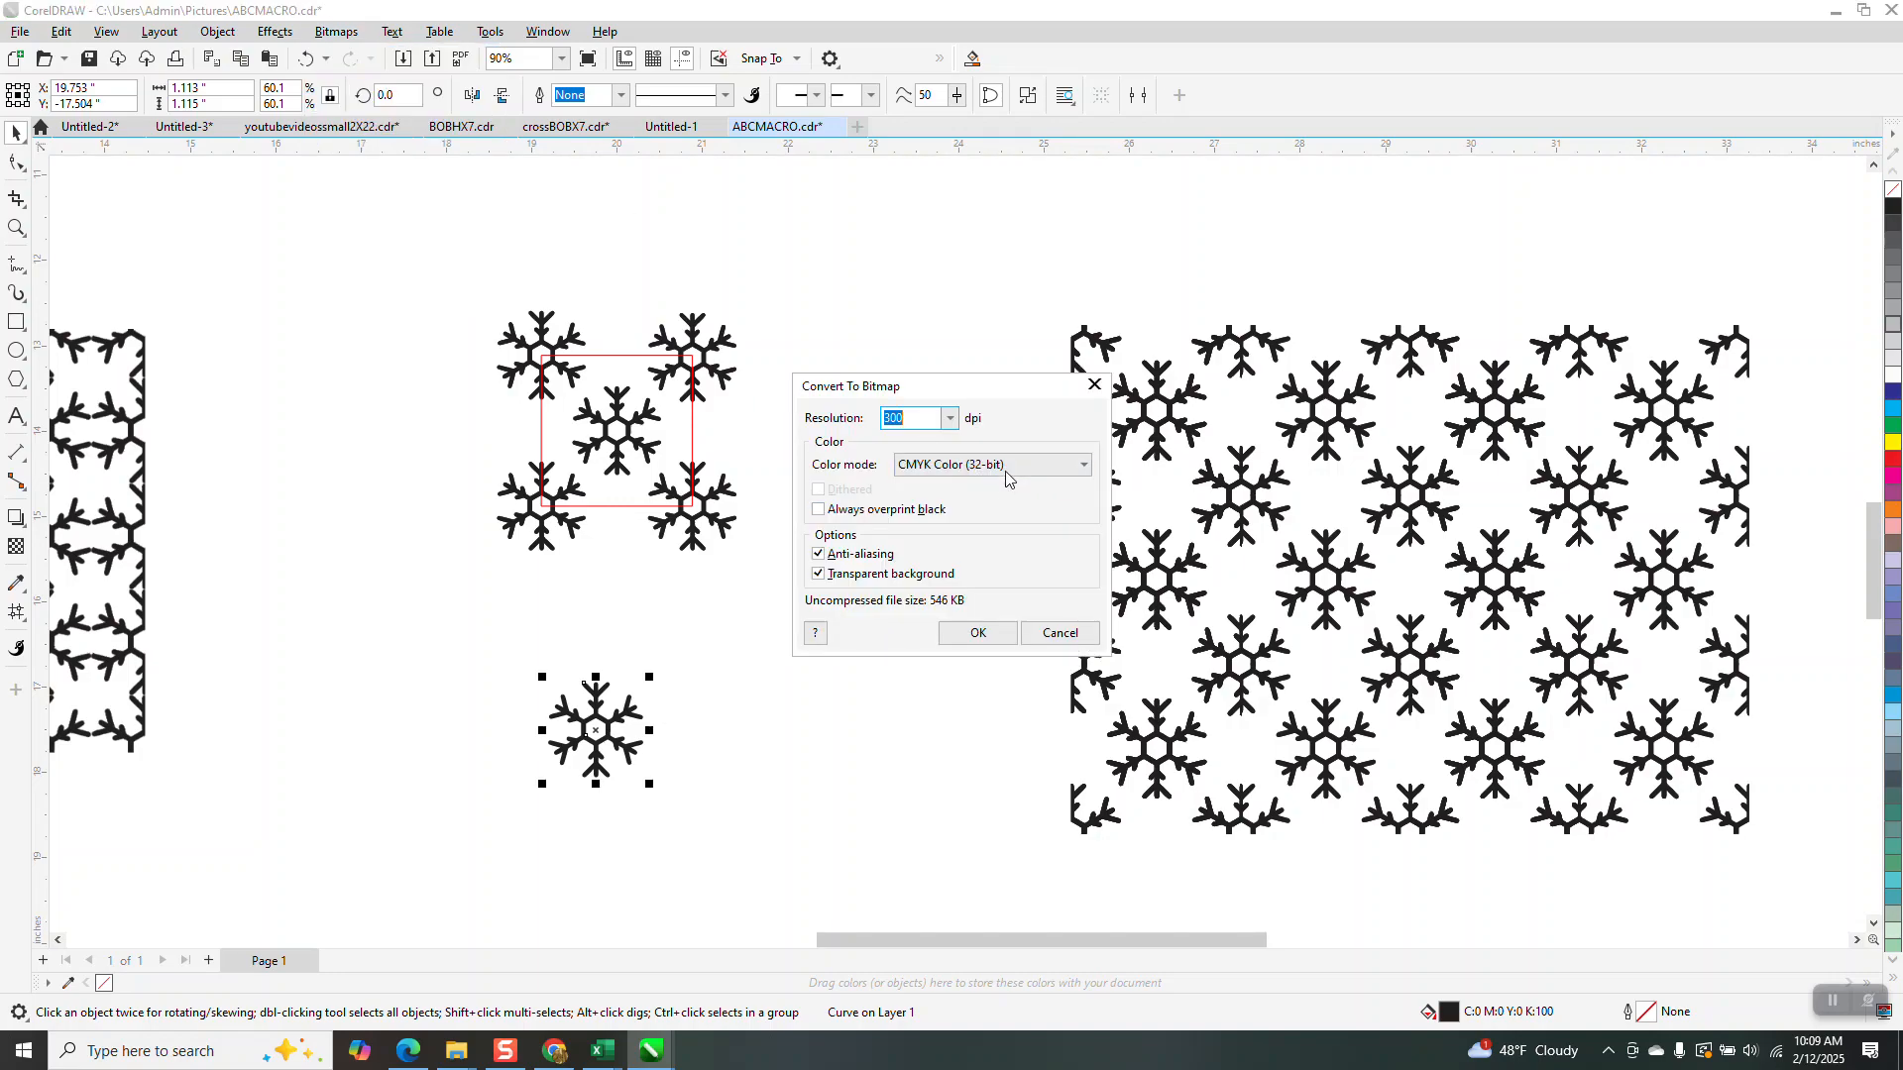
pyautogui.click(977, 634)
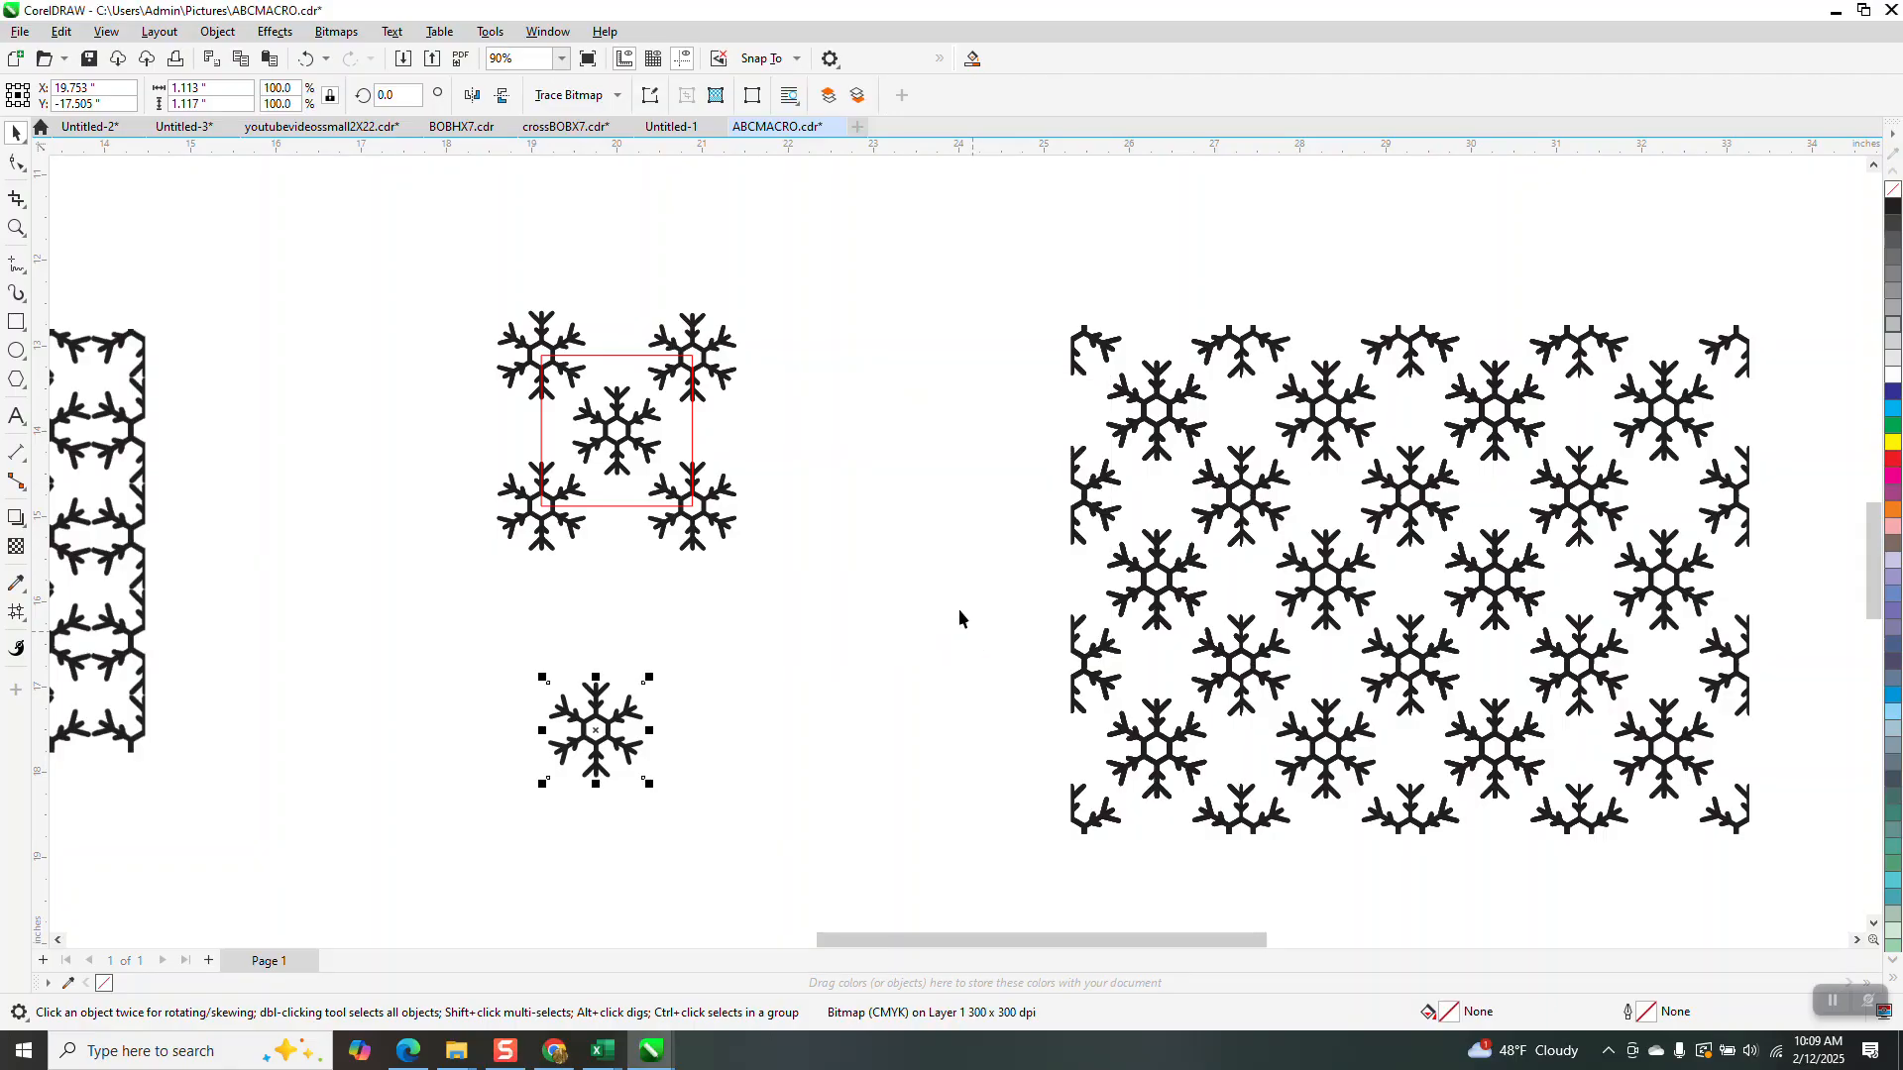
# Apply an Offset distortion of -50% horizontal and vertical with Wrap Around to the snowflake bitmap
pyautogui.click(274, 30)
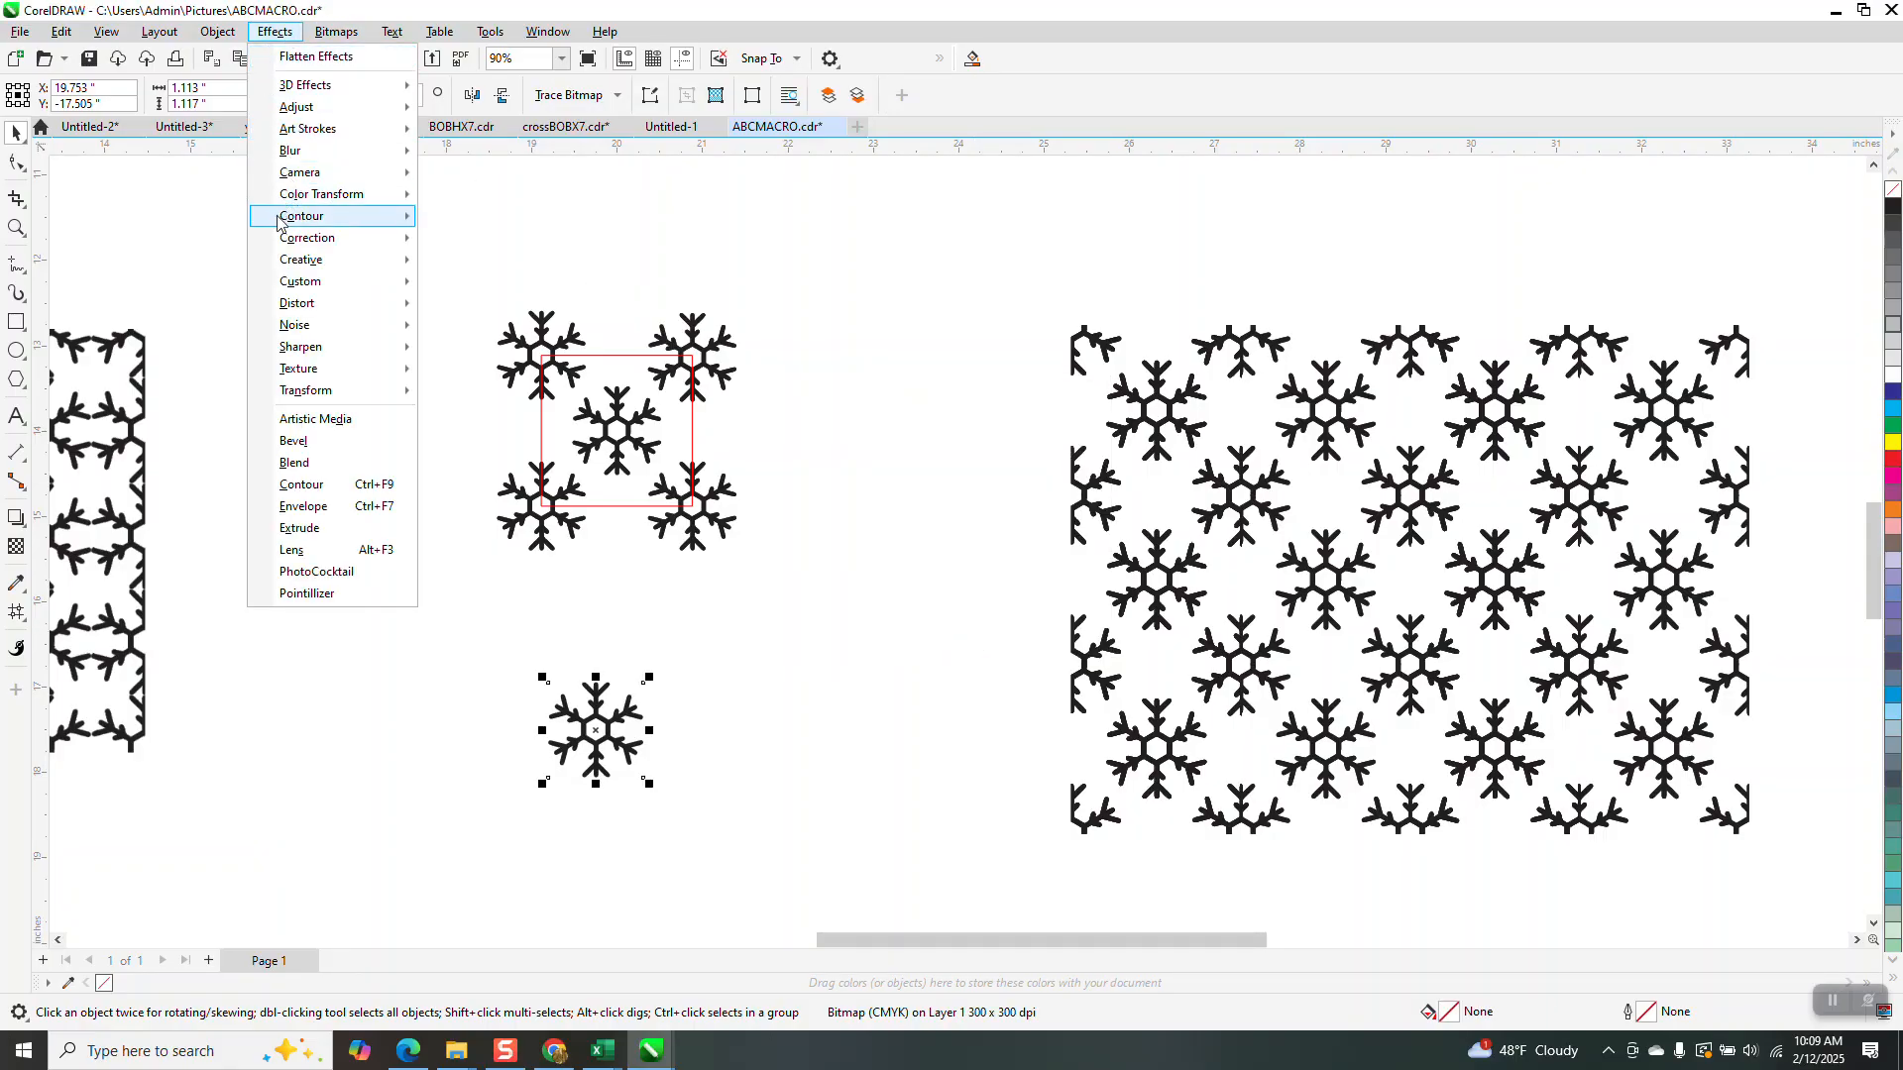
pyautogui.moveTo(317, 303)
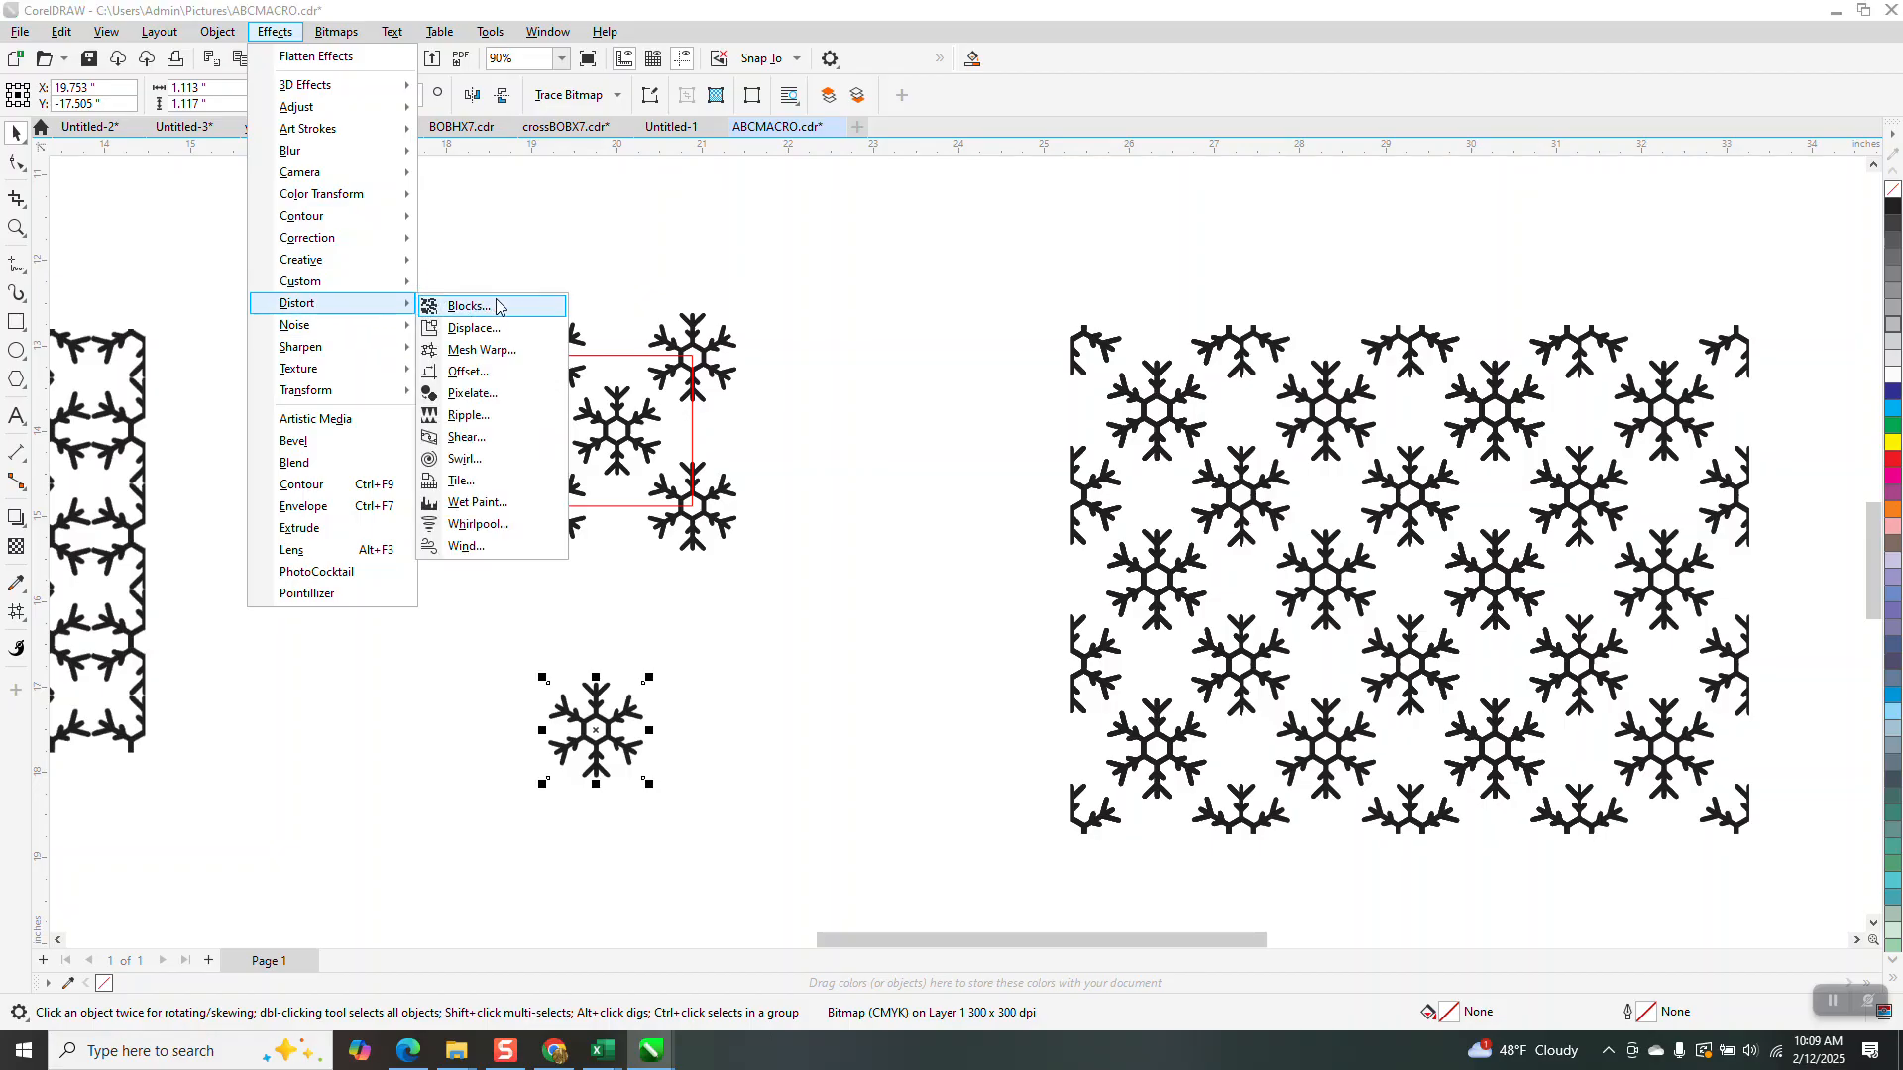
pyautogui.click(468, 371)
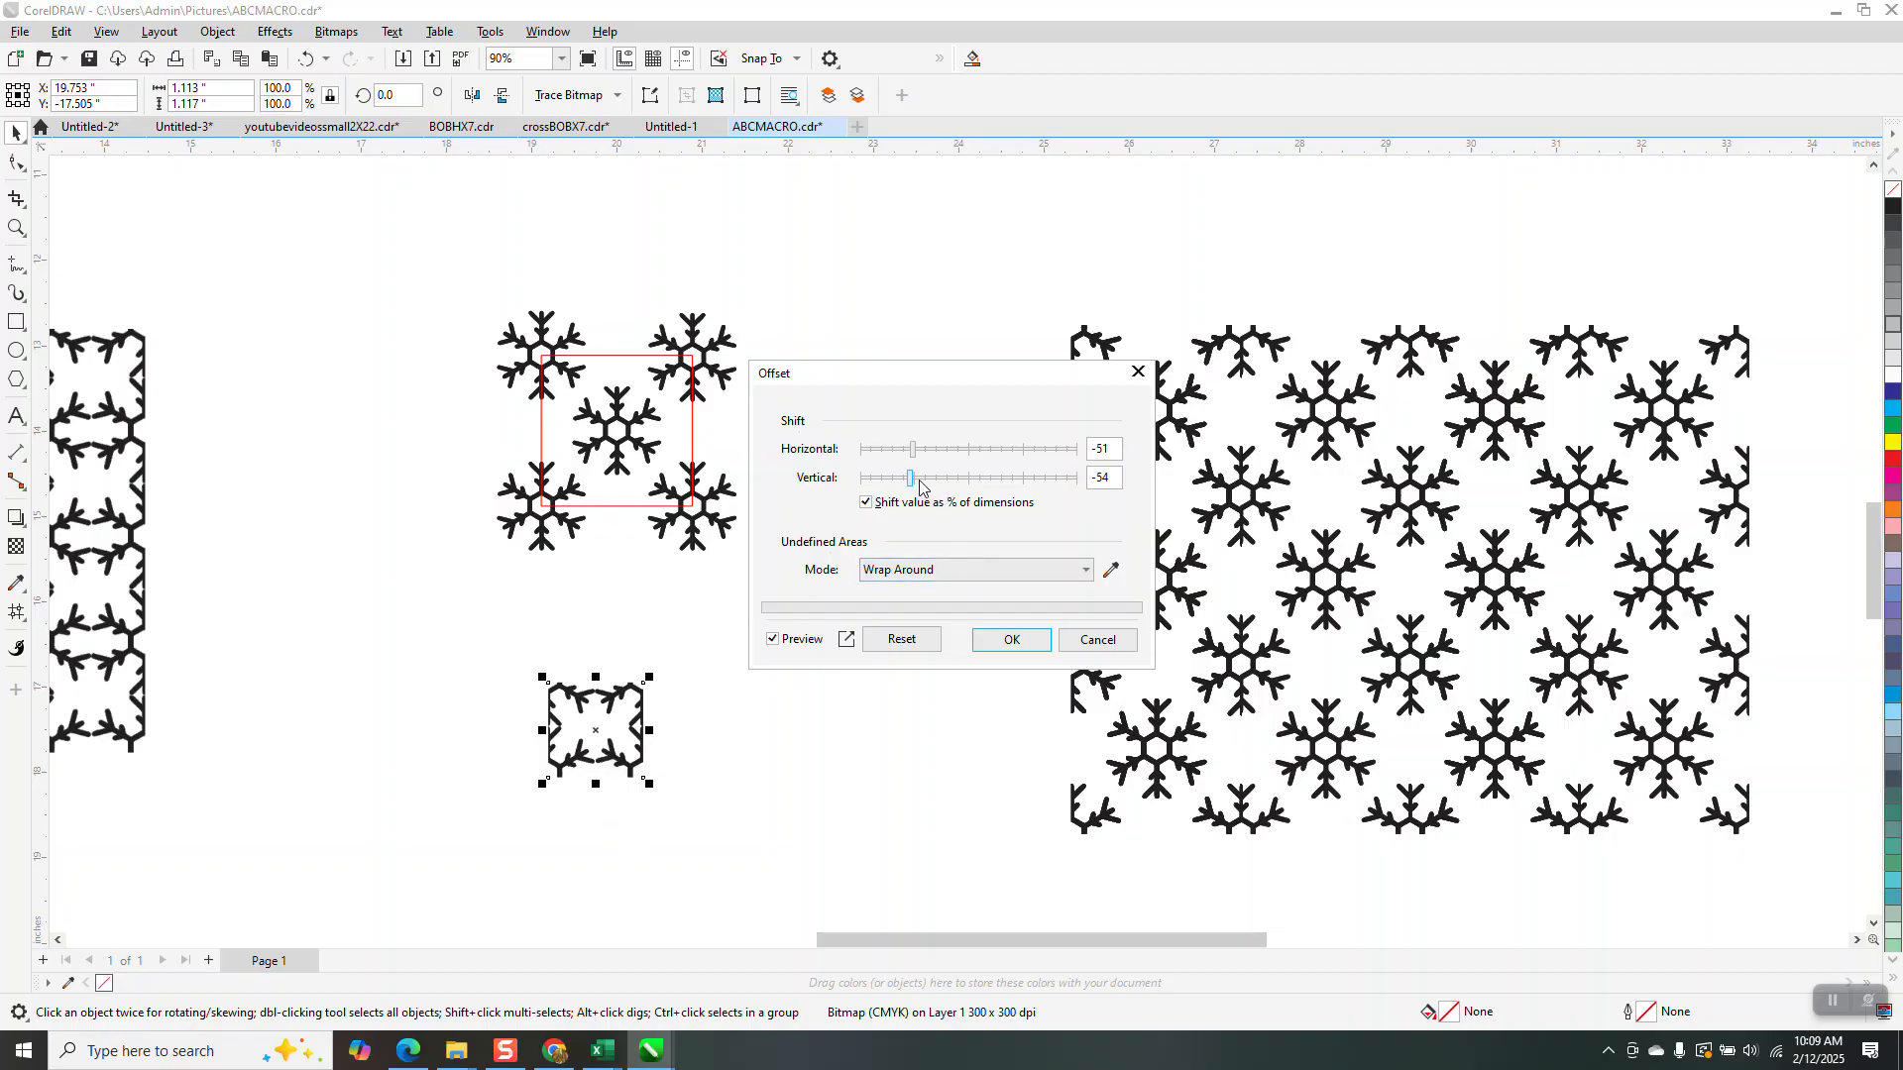
pyautogui.moveTo(910, 483); pyautogui.dragTo(879, 458)
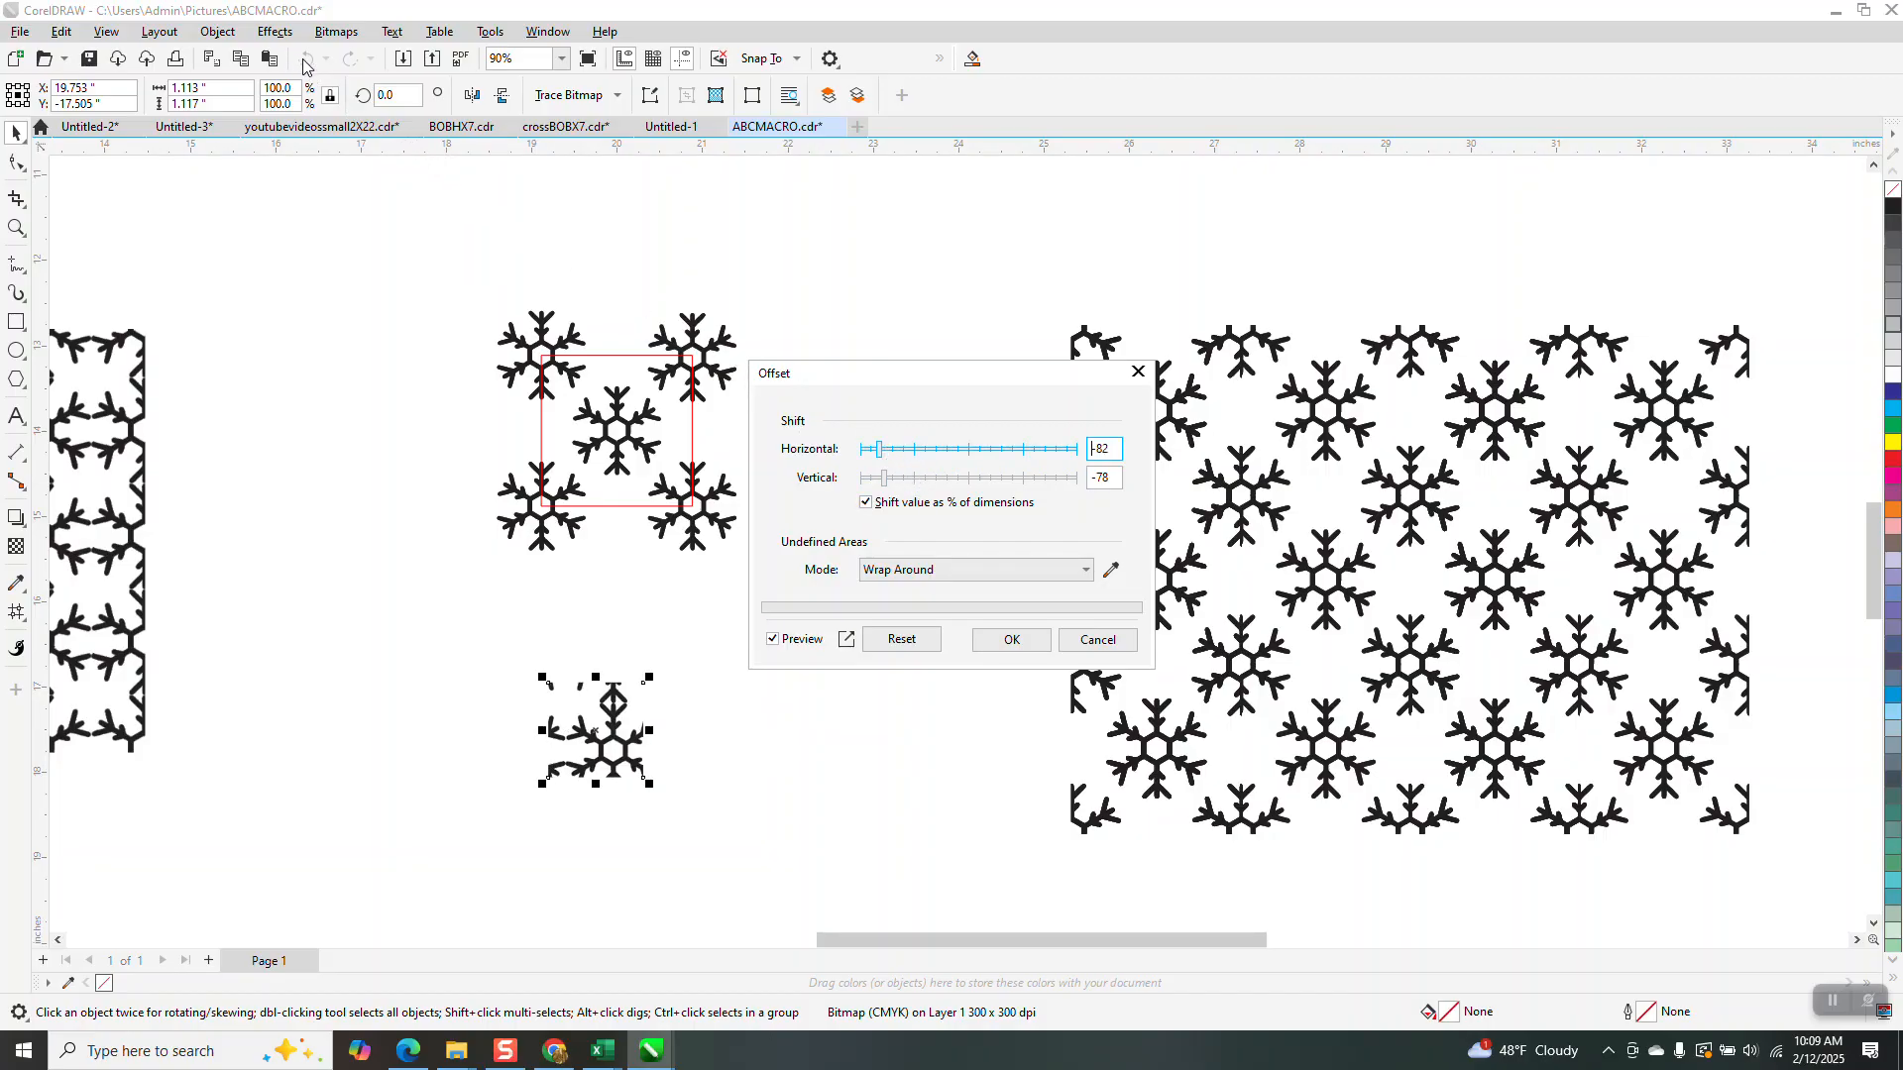
pyautogui.click(916, 449)
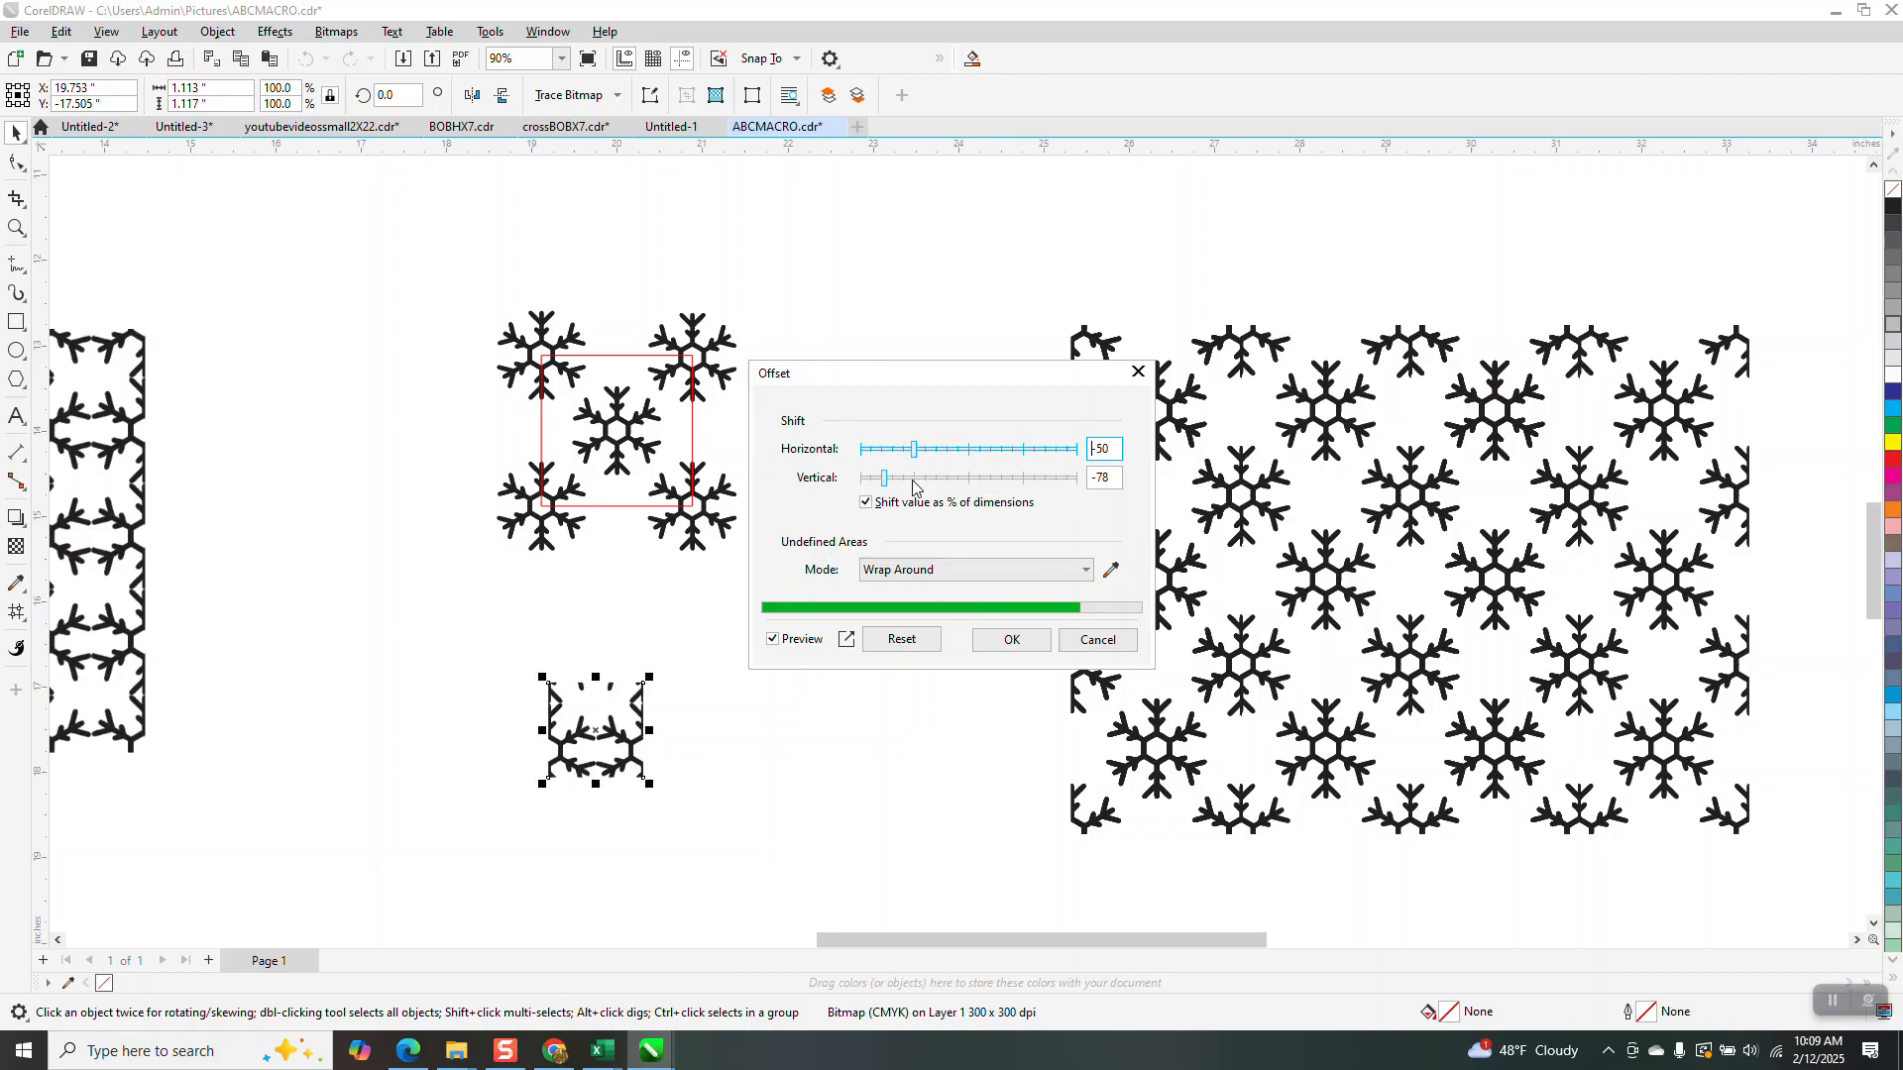
pyautogui.click(914, 478)
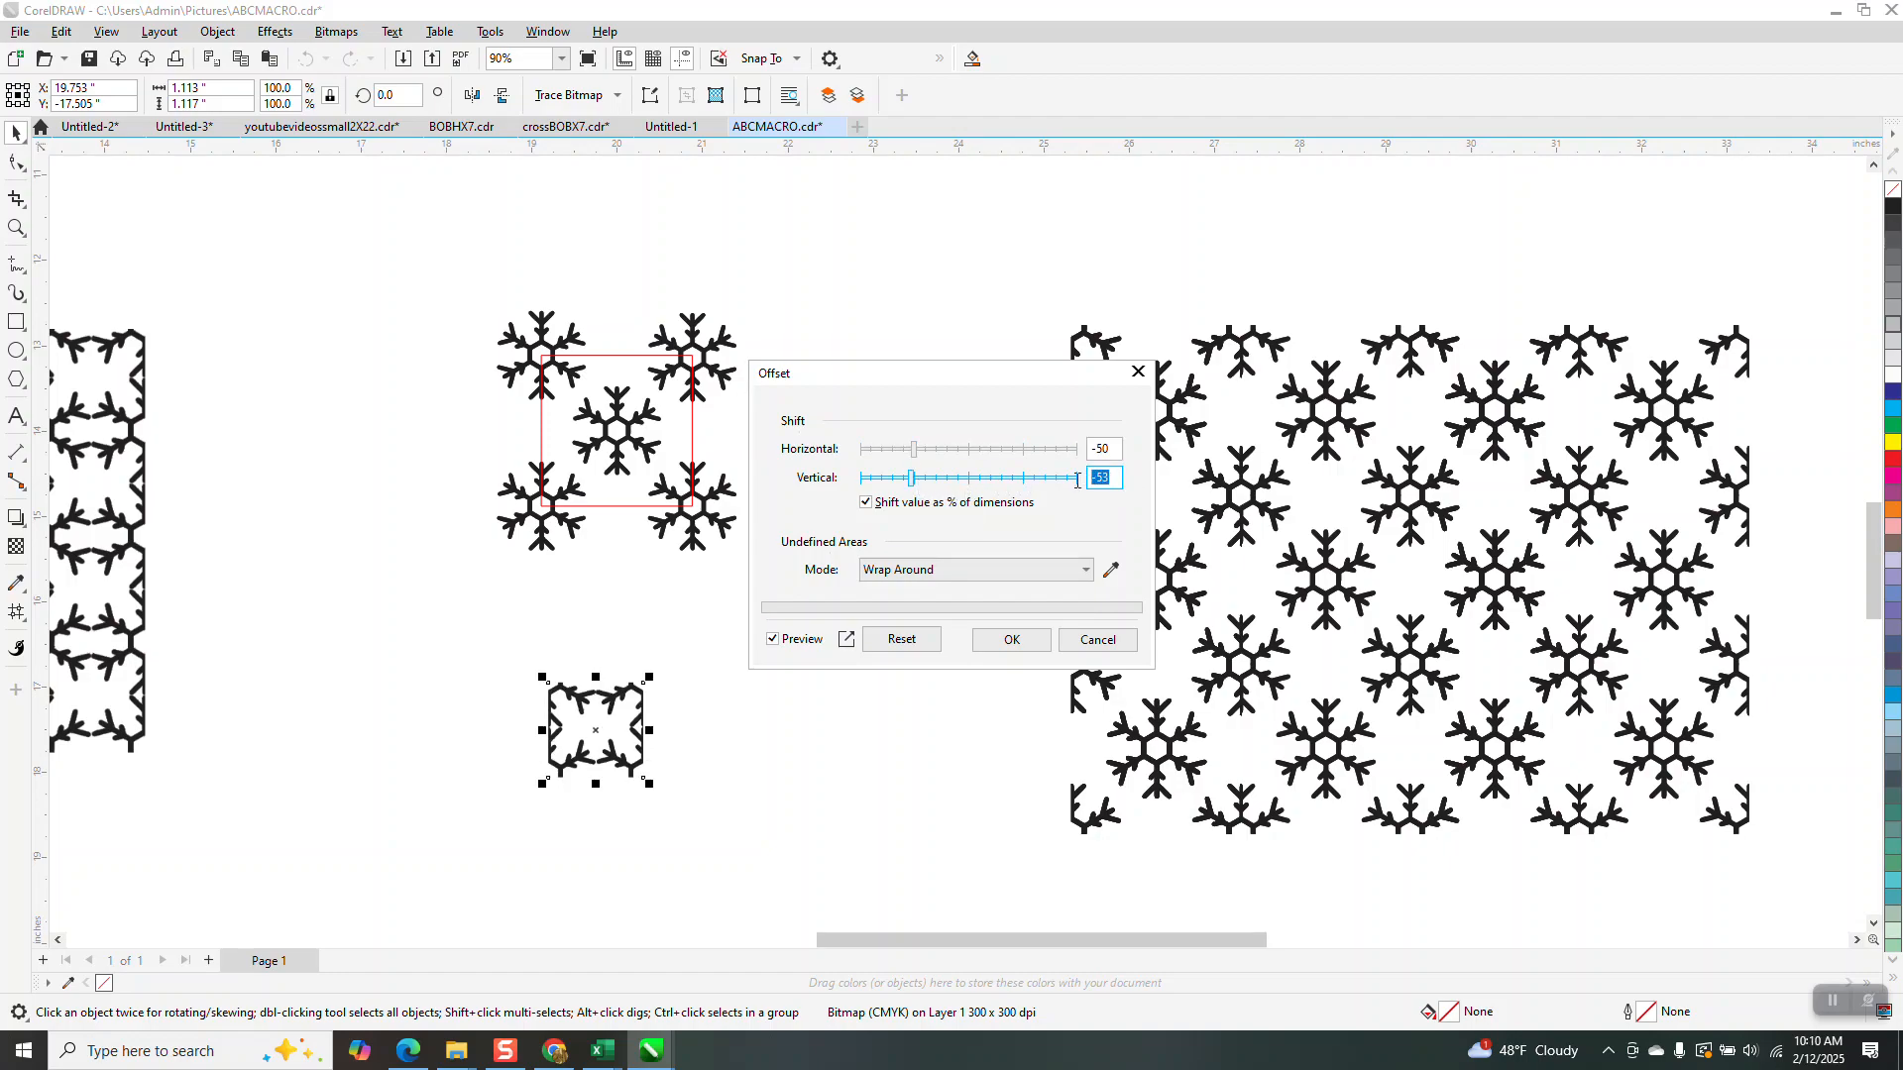
pyautogui.write('-')
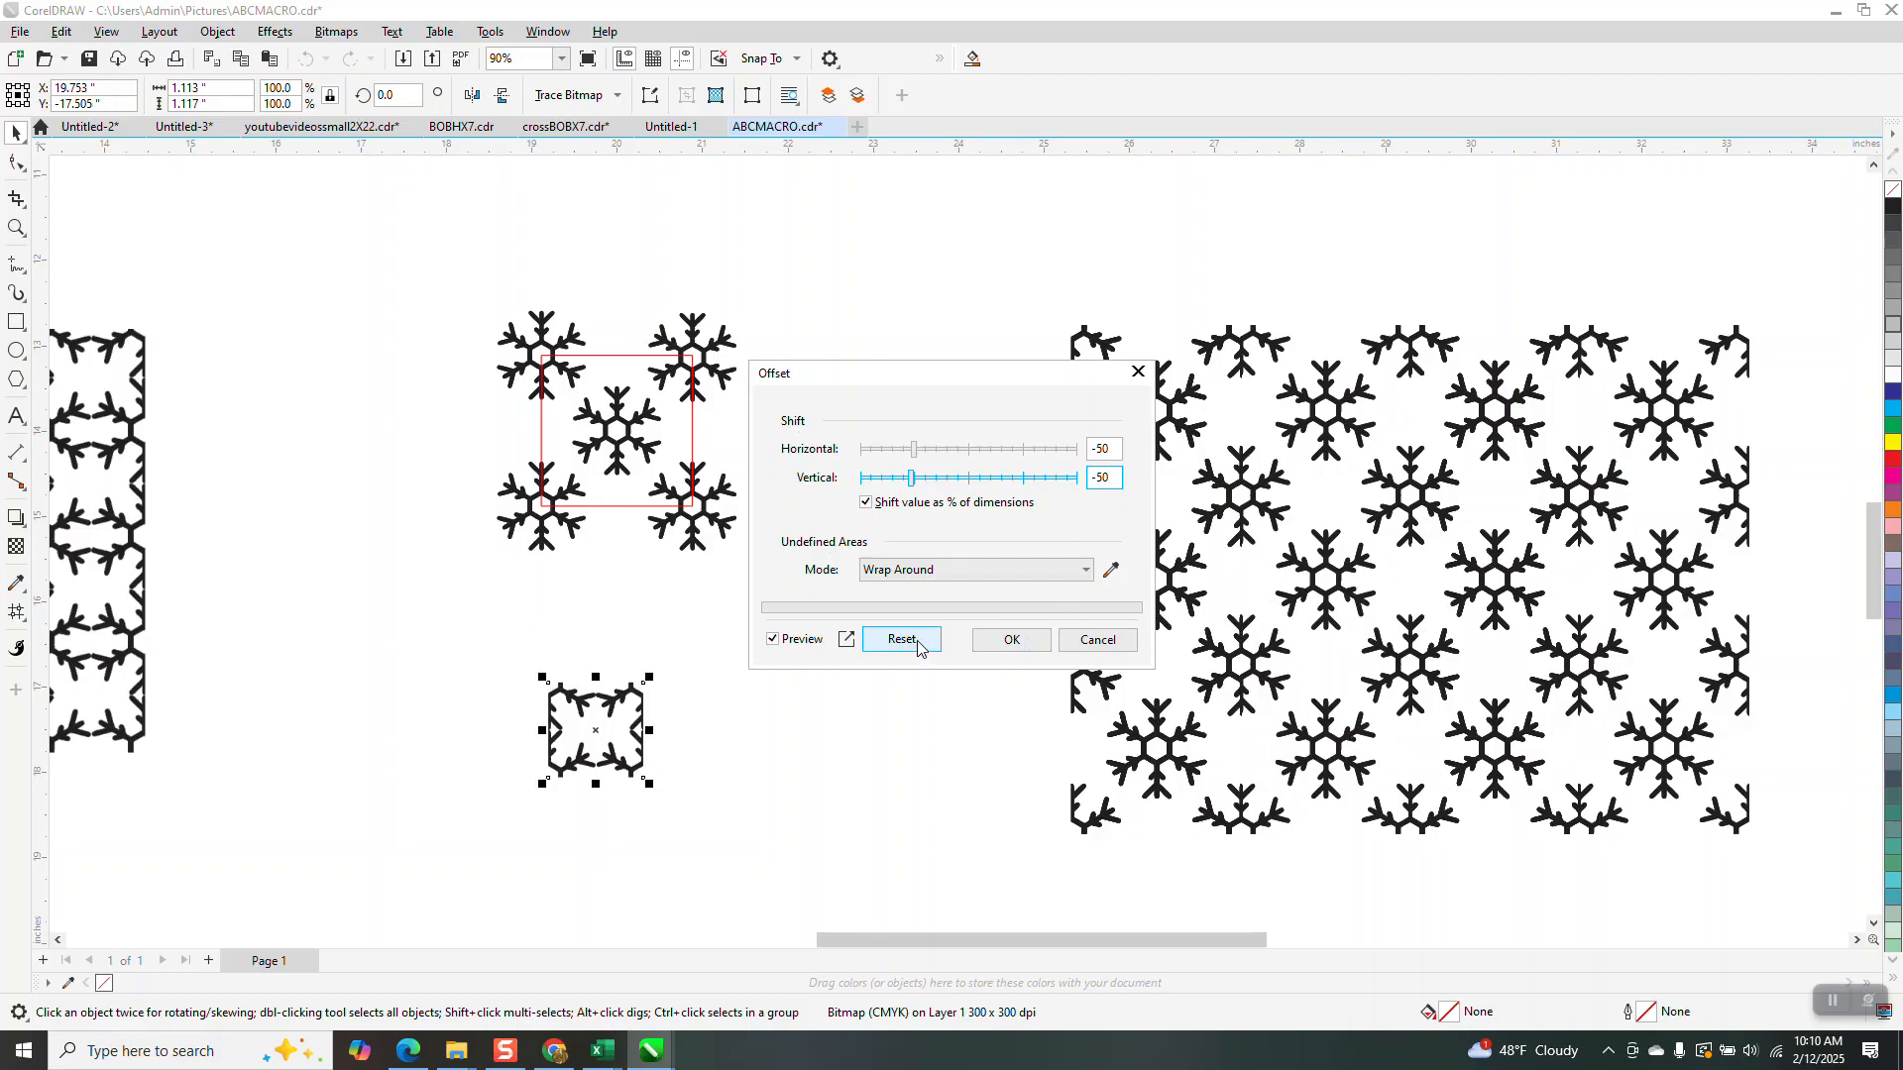
pyautogui.click(1012, 641)
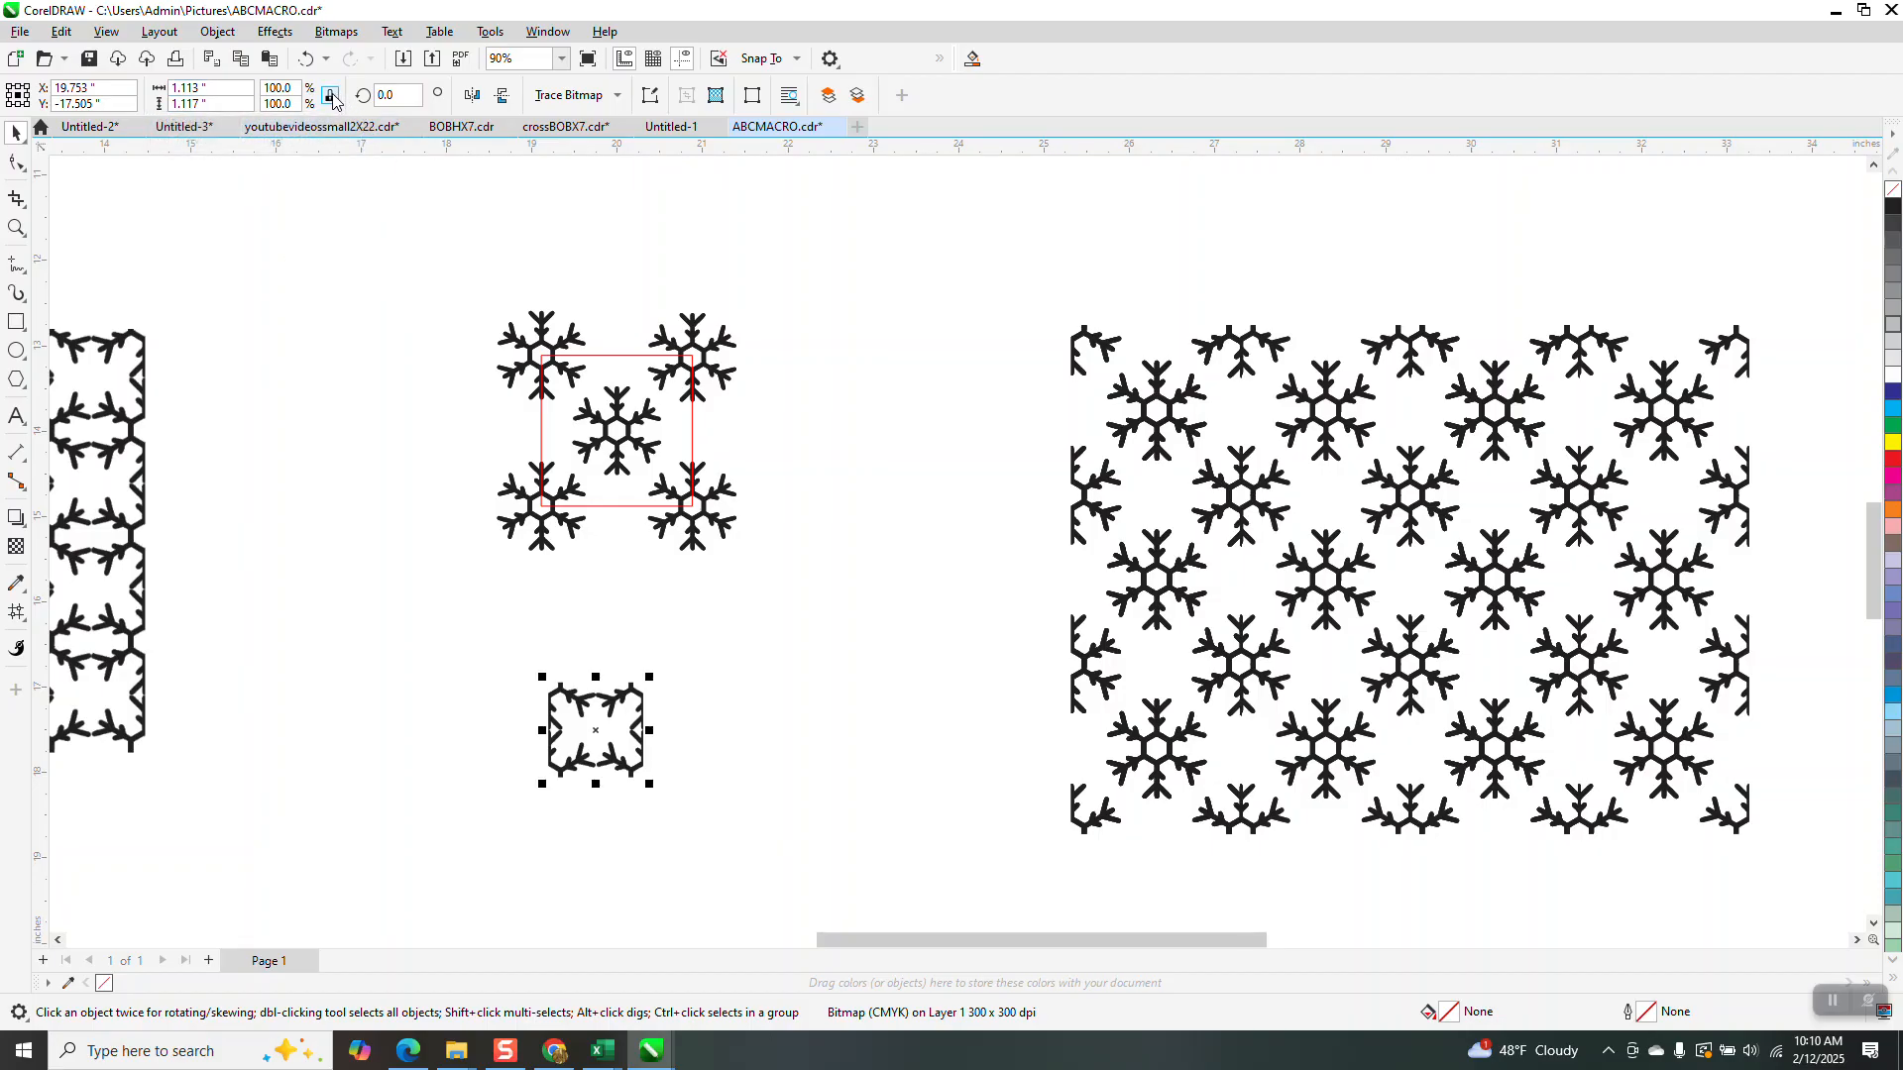
# Resize the offset bitmap tile to 1.12 inches wide and high
pyautogui.moveTo(235, 87); pyautogui.dragTo(185, 106)
pyautogui.write('1.1')
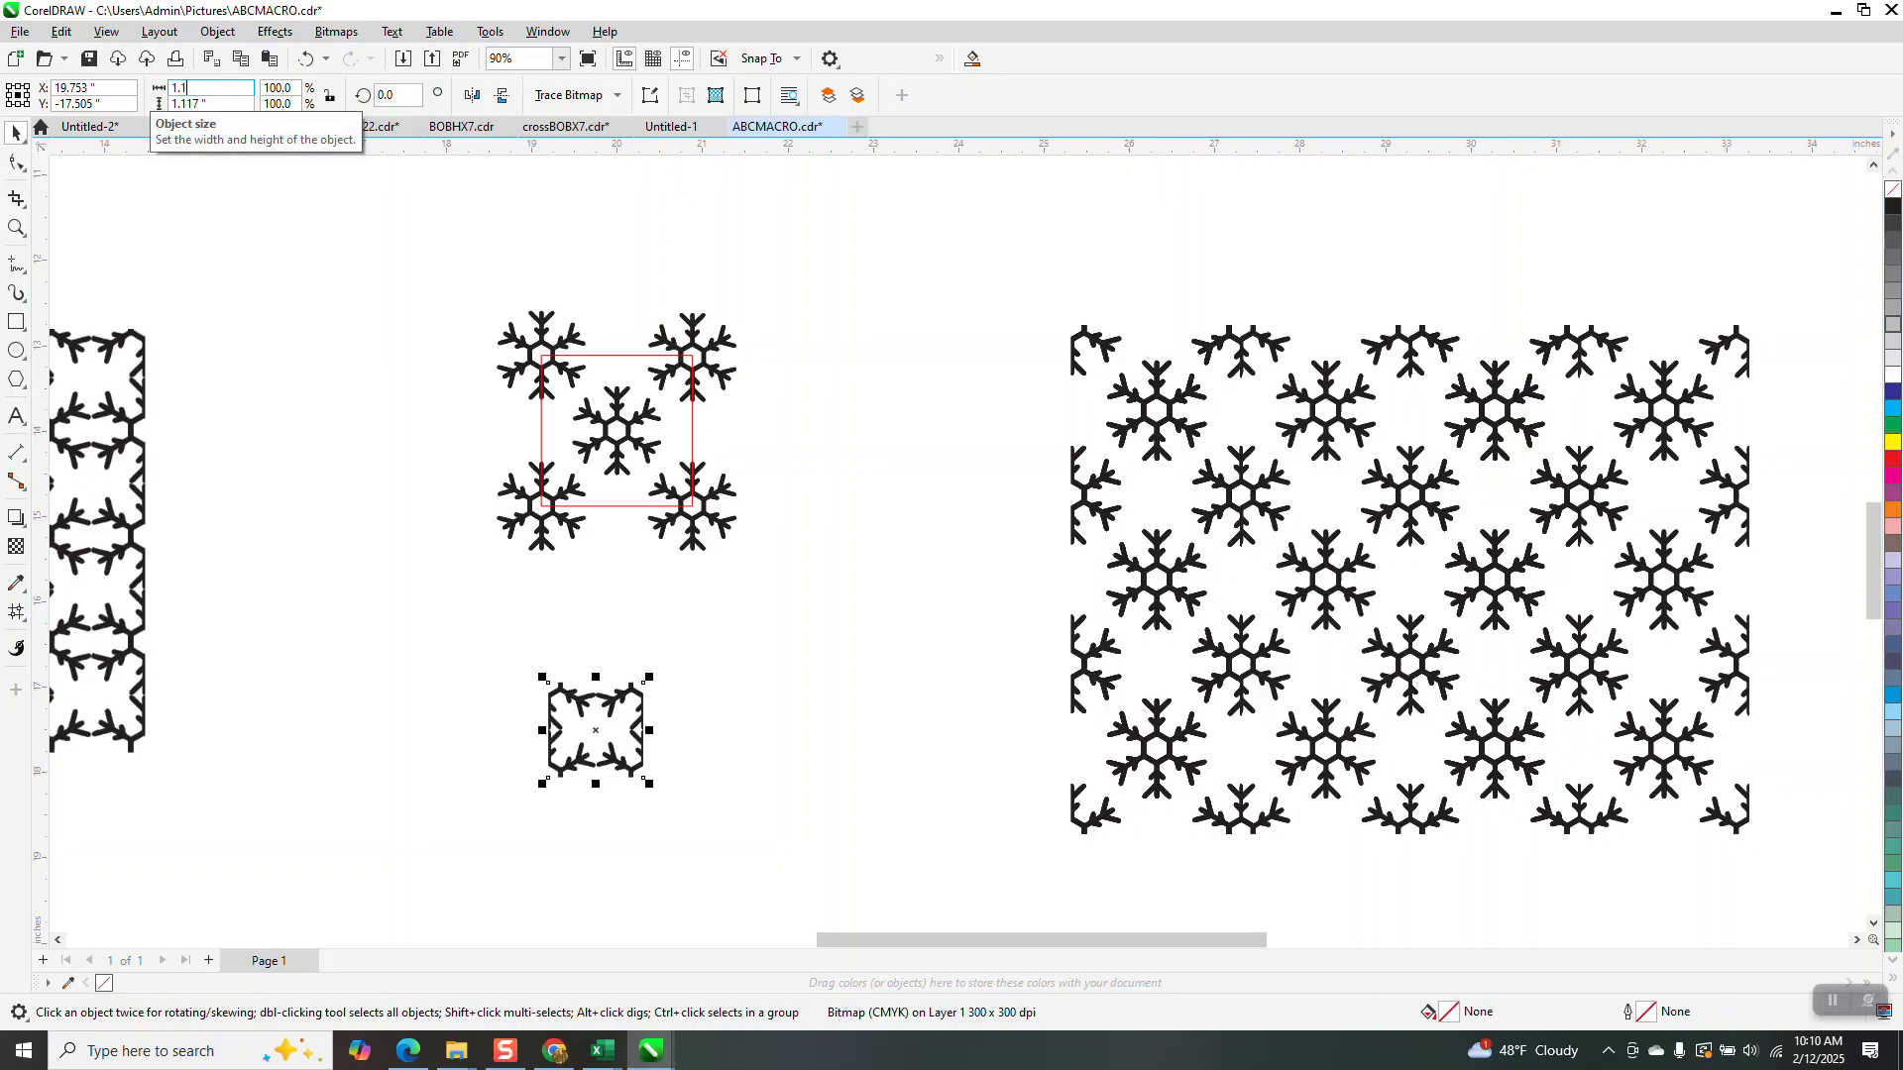
pyautogui.write('2')
pyautogui.press('Tab')
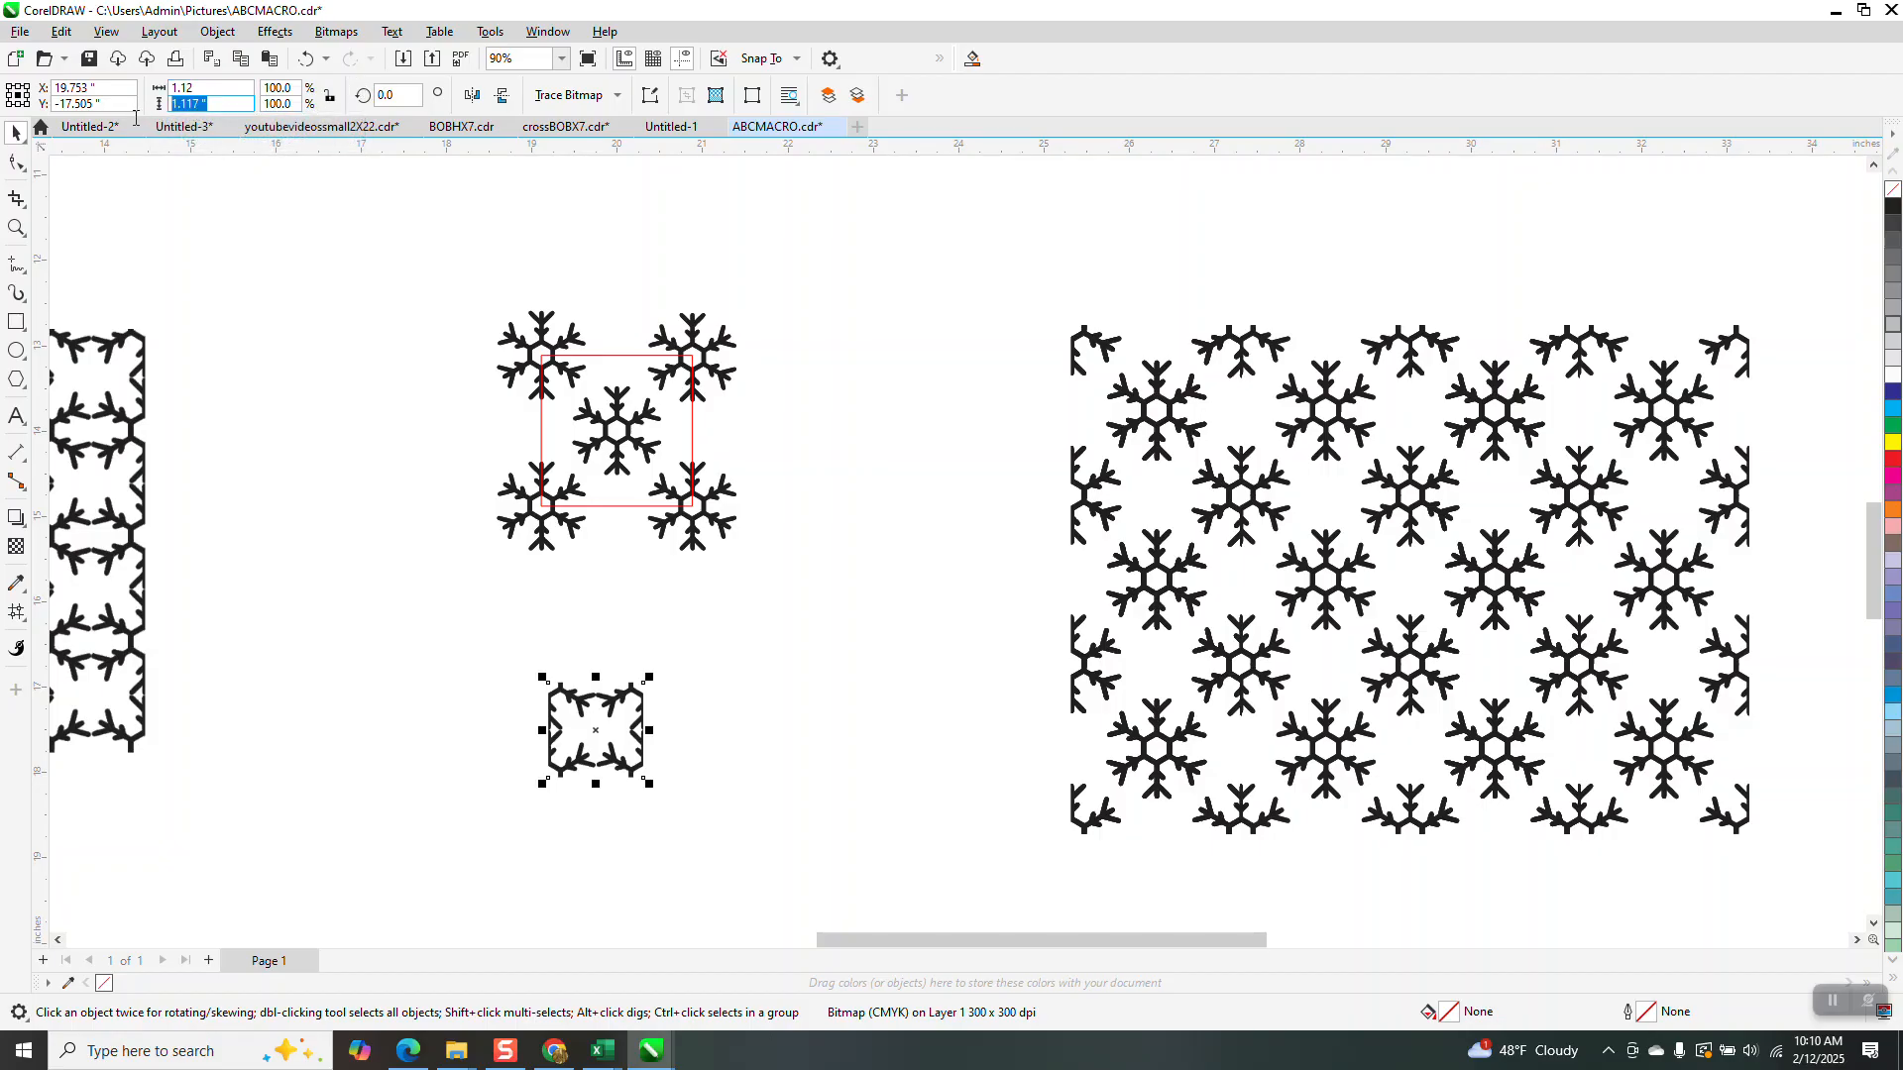
pyautogui.write('1.12')
pyautogui.press('Return')
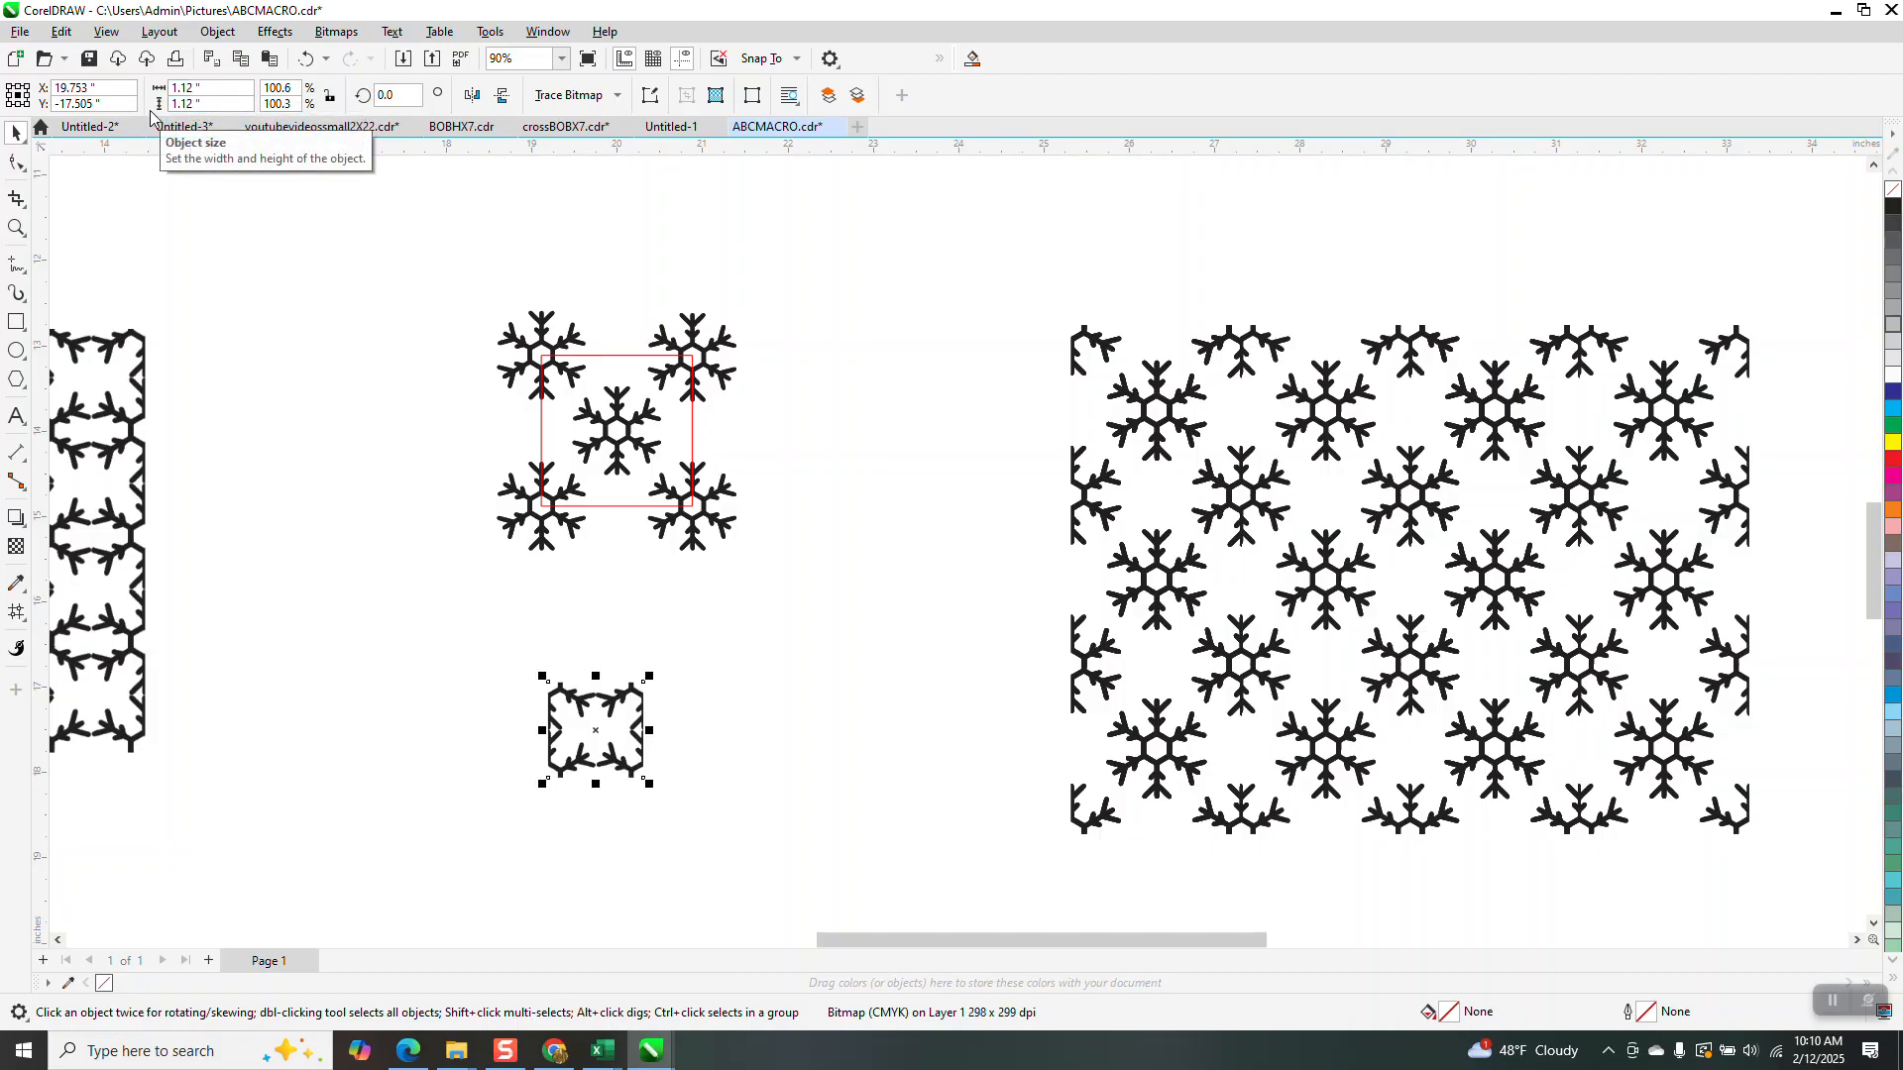
# Set the nudge distance to 1.11 inches and duplicate the tile one step right
pyautogui.click(709, 207)
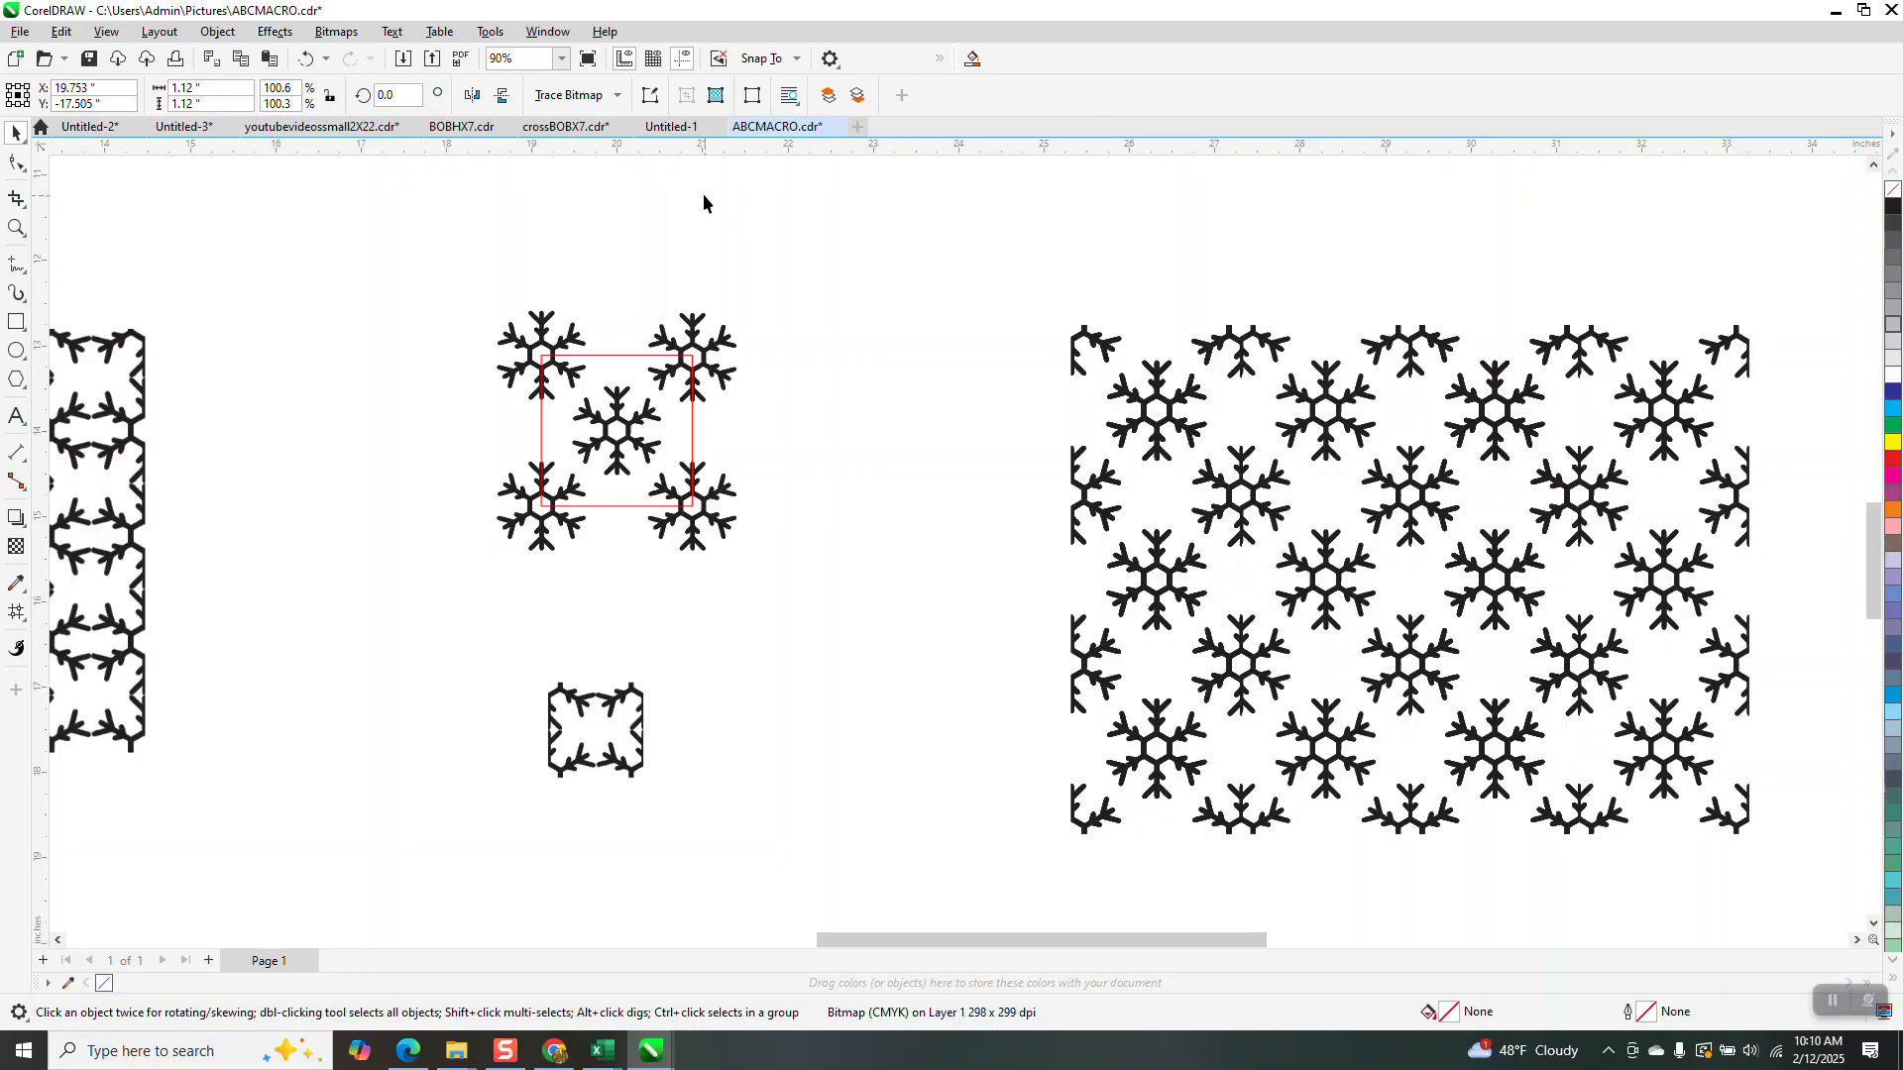
pyautogui.moveTo(696, 97); pyautogui.dragTo(590, 96)
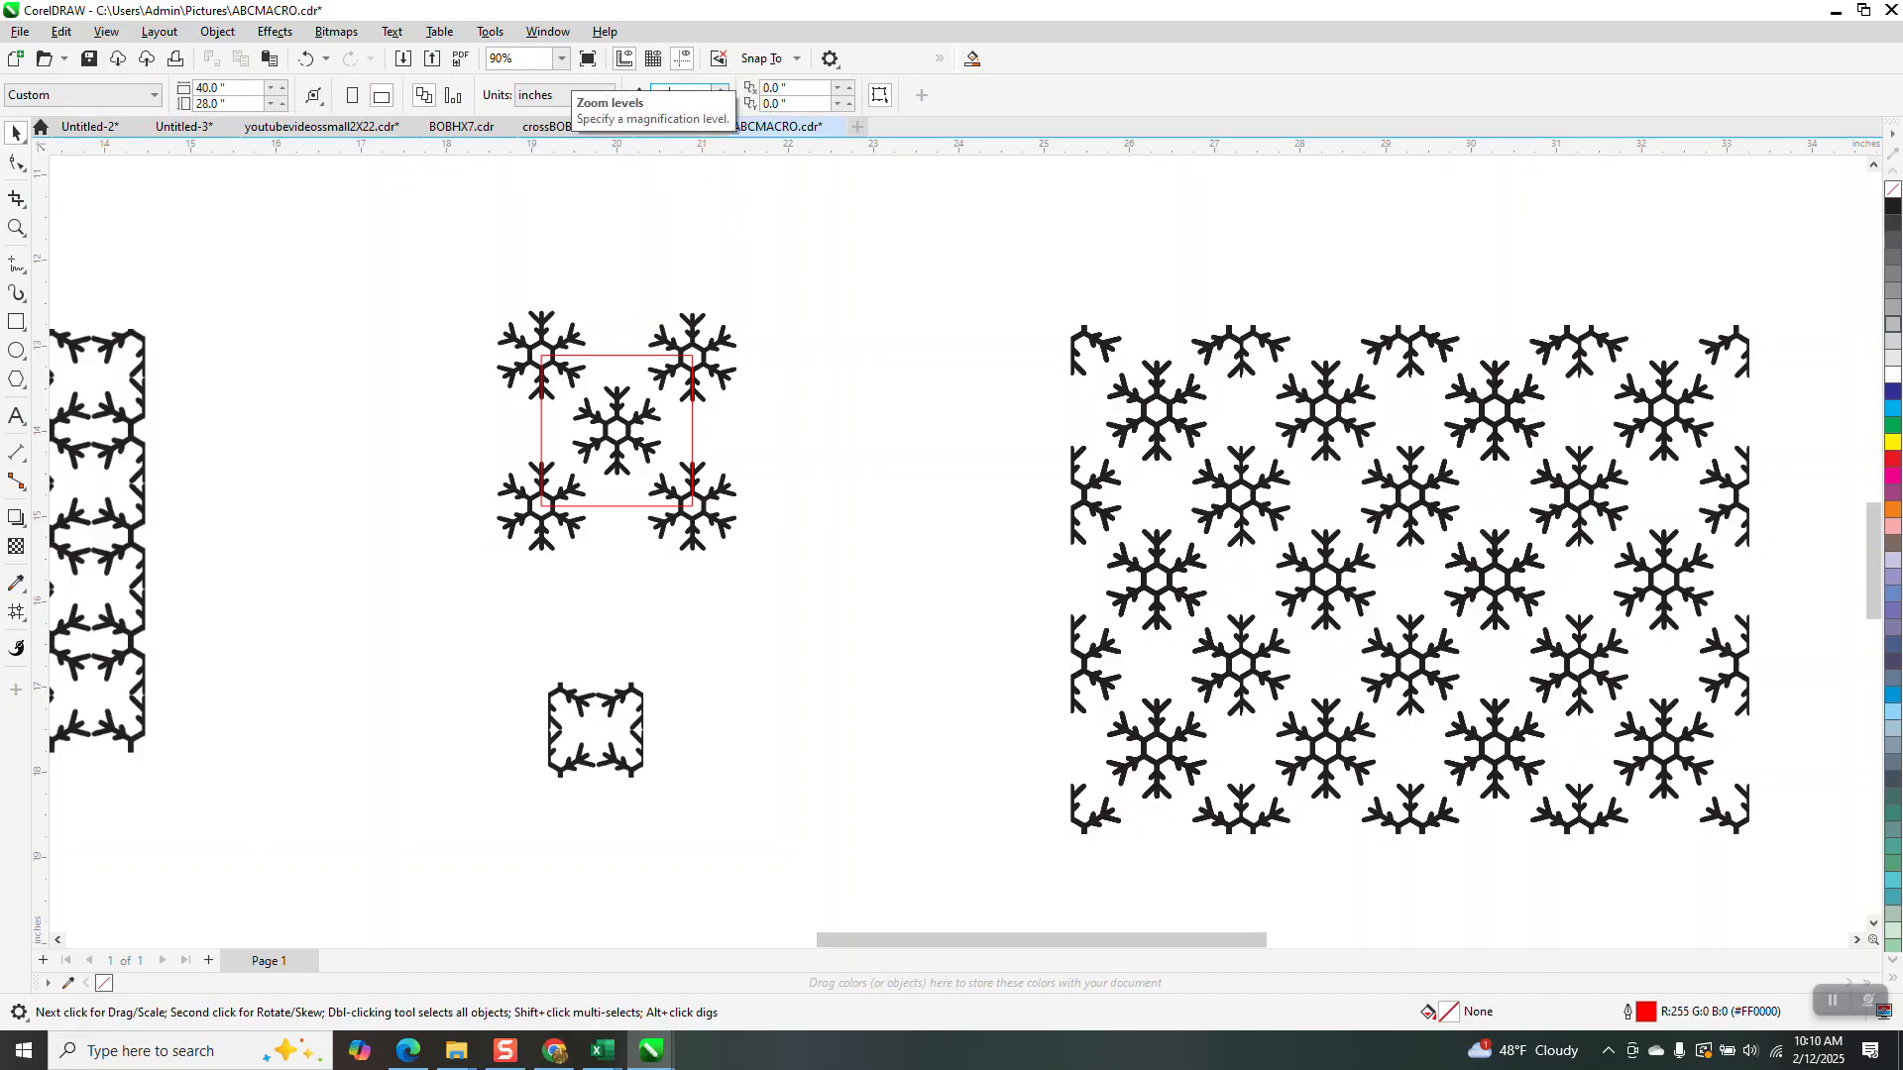
pyautogui.write('1.11')
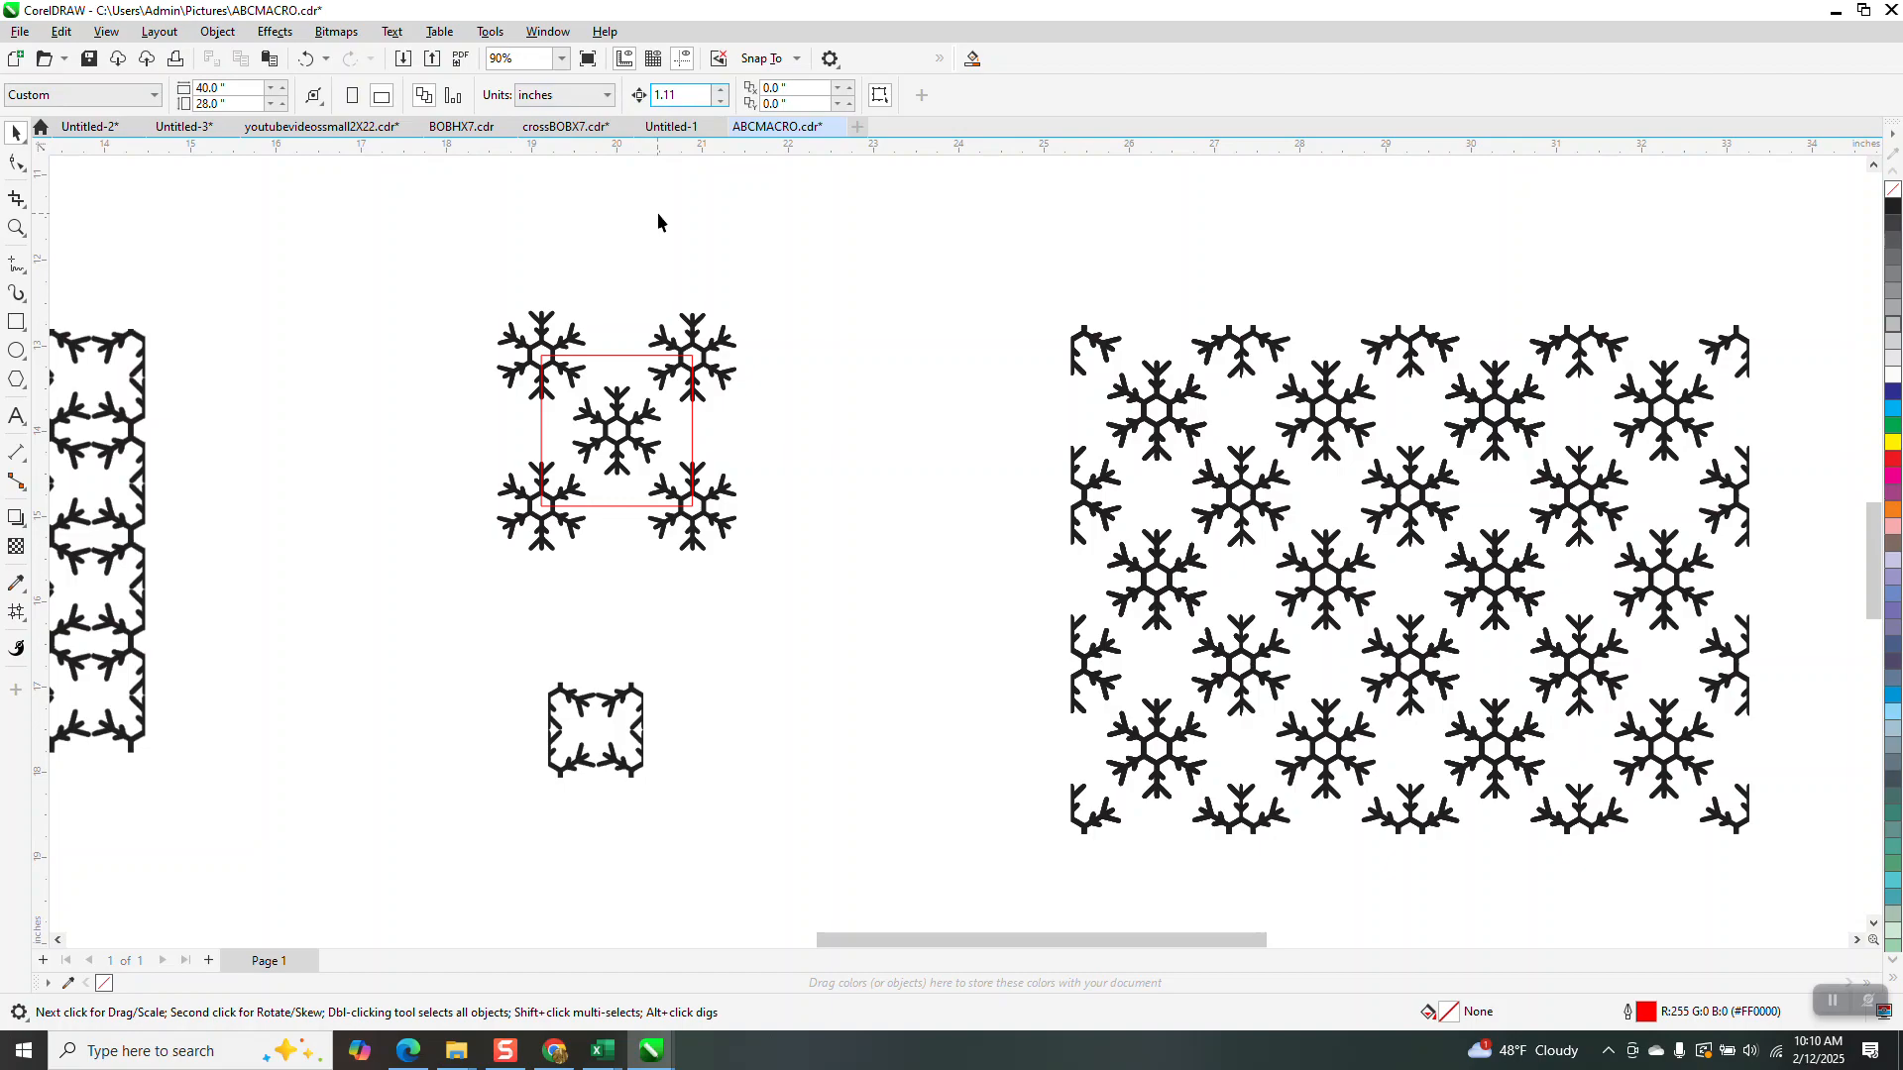
pyautogui.click(642, 706)
pyautogui.hotkey('ctrl', 'd')
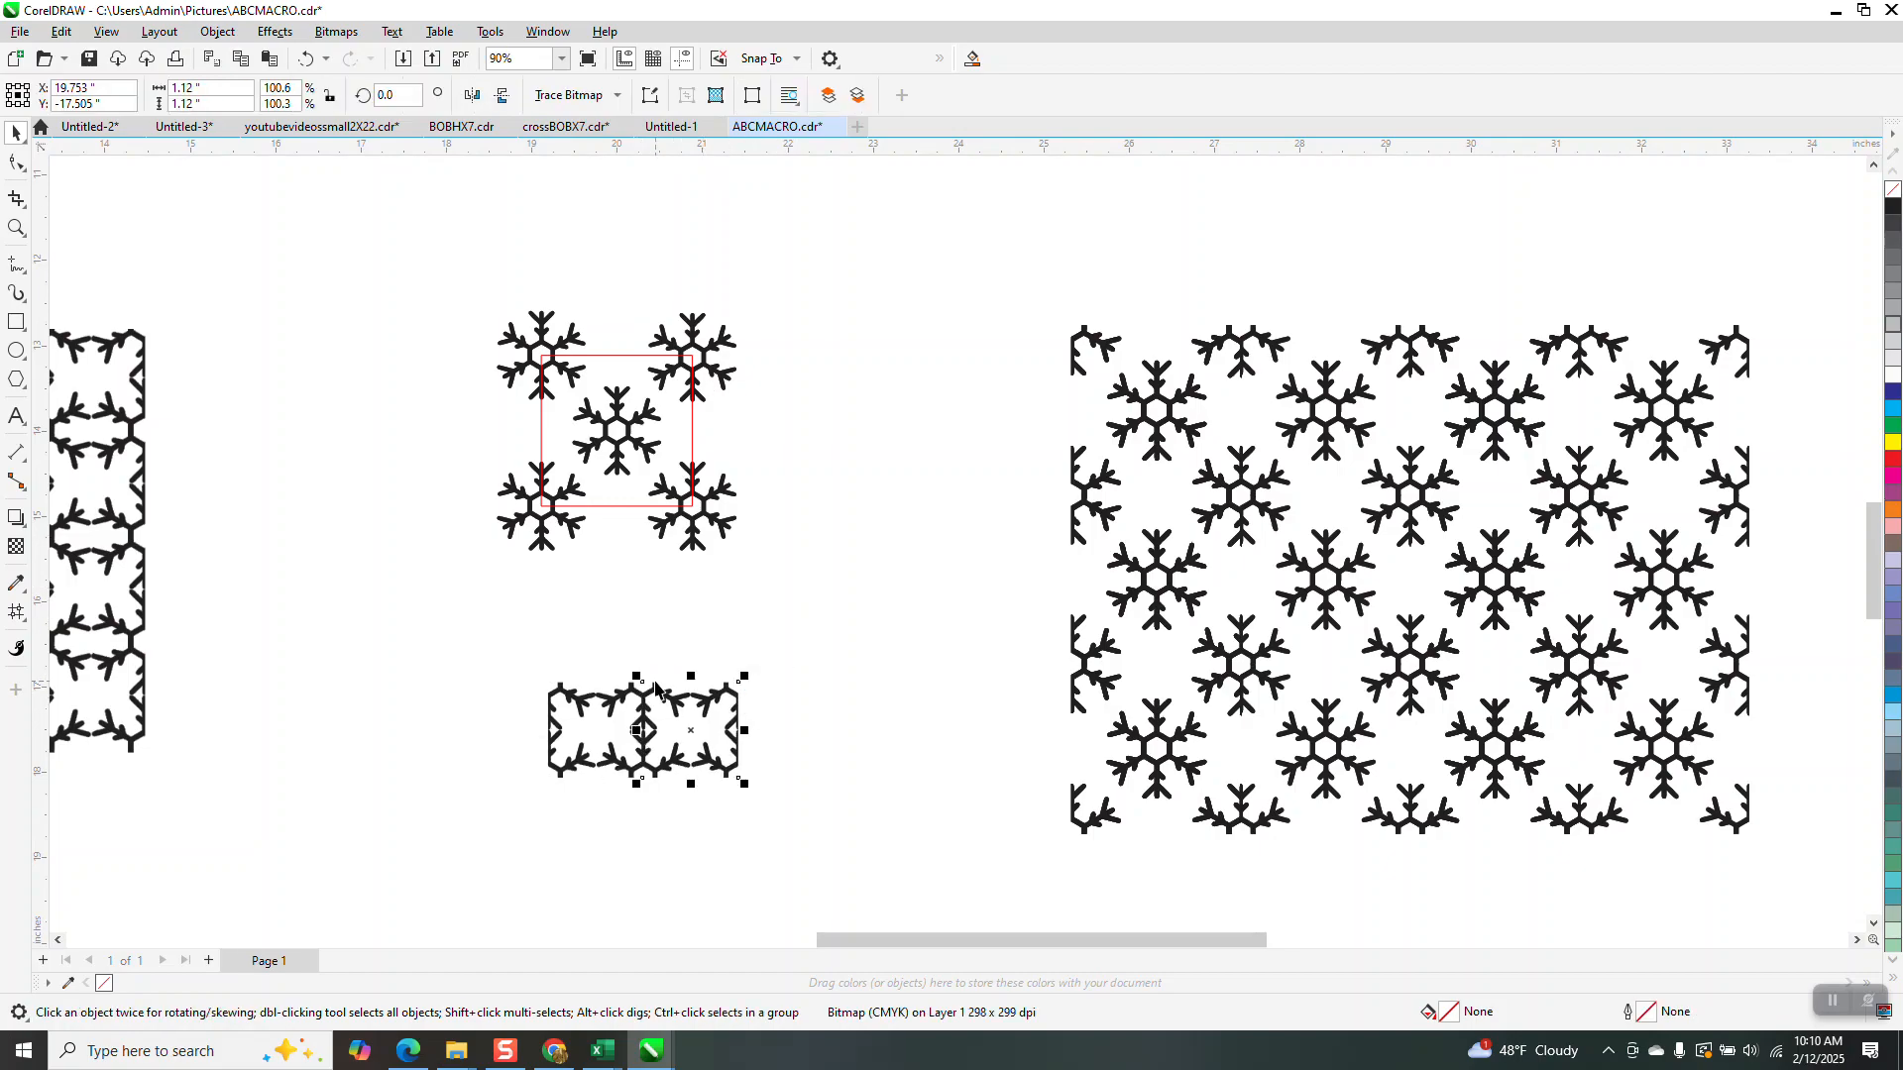
# Zoom in to inspect the seam and top junction between the two tiles
pyautogui.click(16, 228)
pyautogui.moveTo(692, 777); pyautogui.dragTo(700, 782)
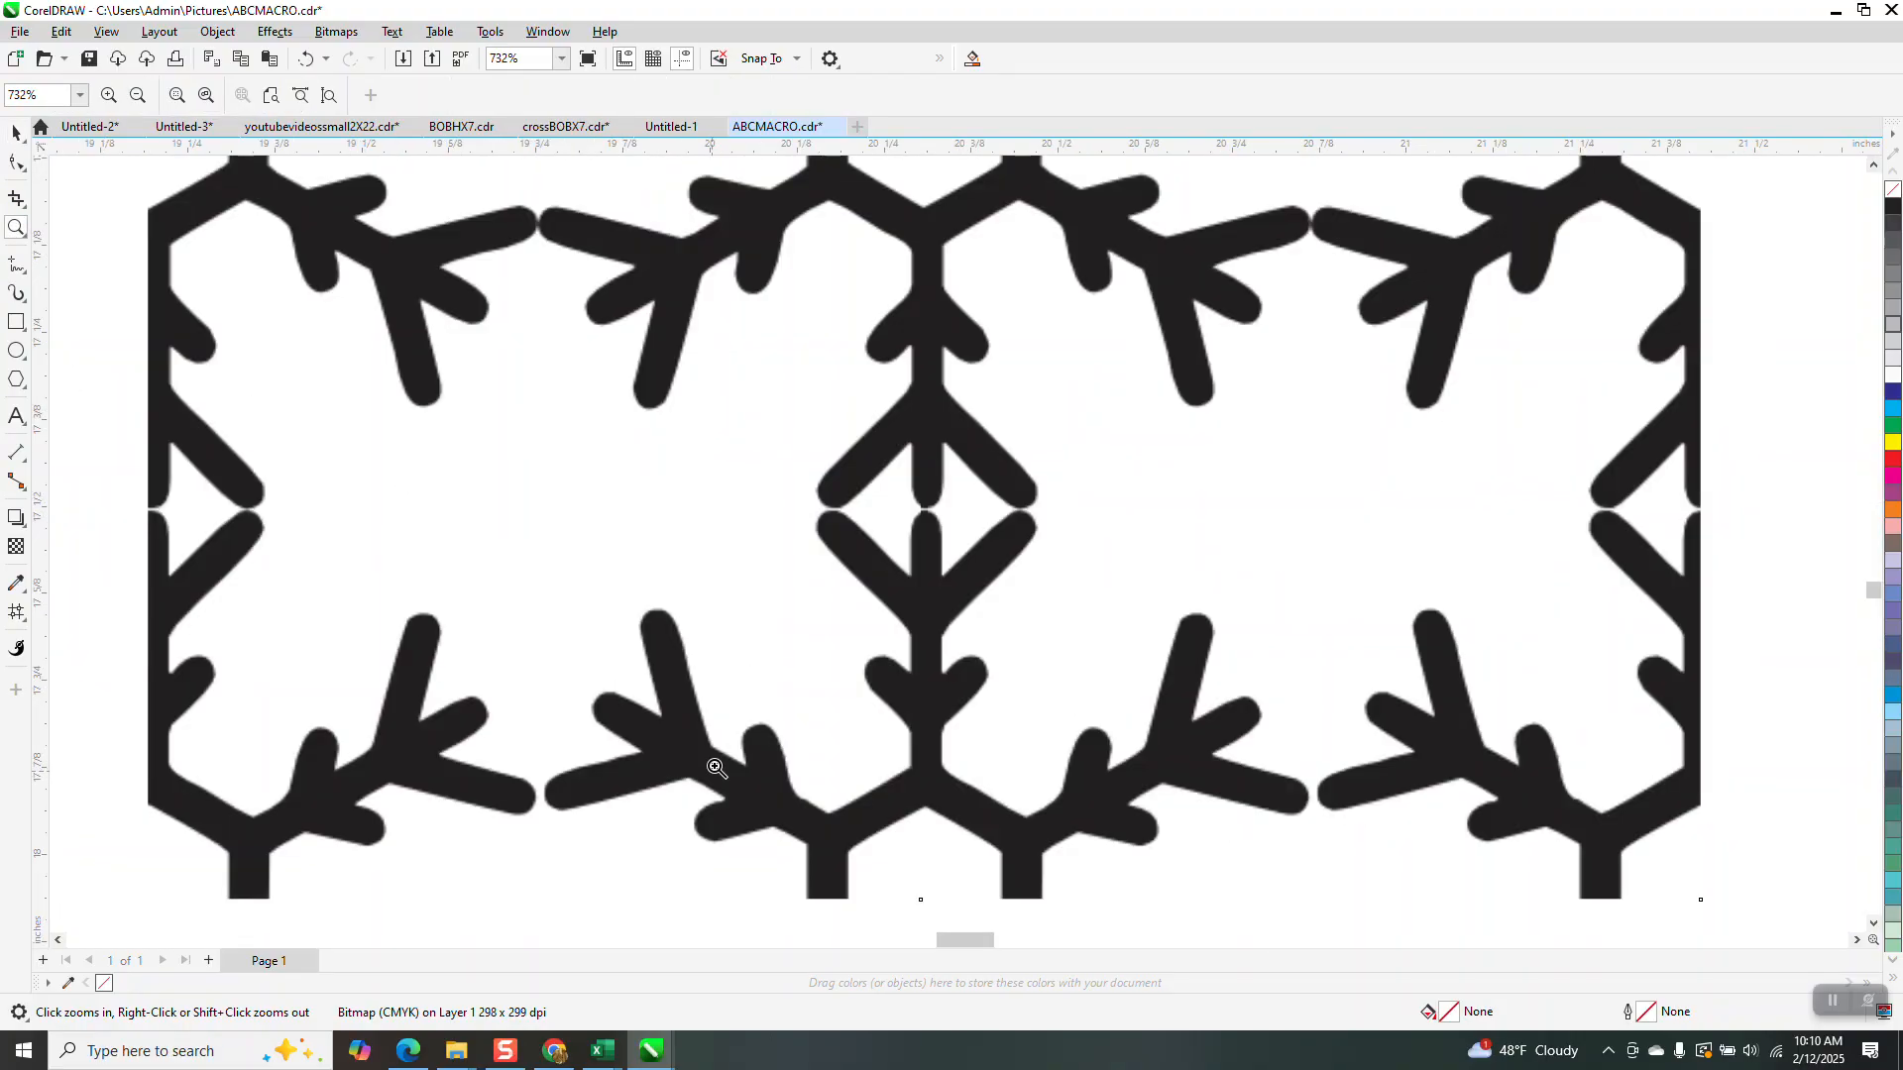
pyautogui.scroll(-3, 696, 452)
pyautogui.moveTo(775, 362); pyautogui.dragTo(843, 409)
pyautogui.scroll(-1, 764, 369)
pyautogui.scroll(-4, 595, 346)
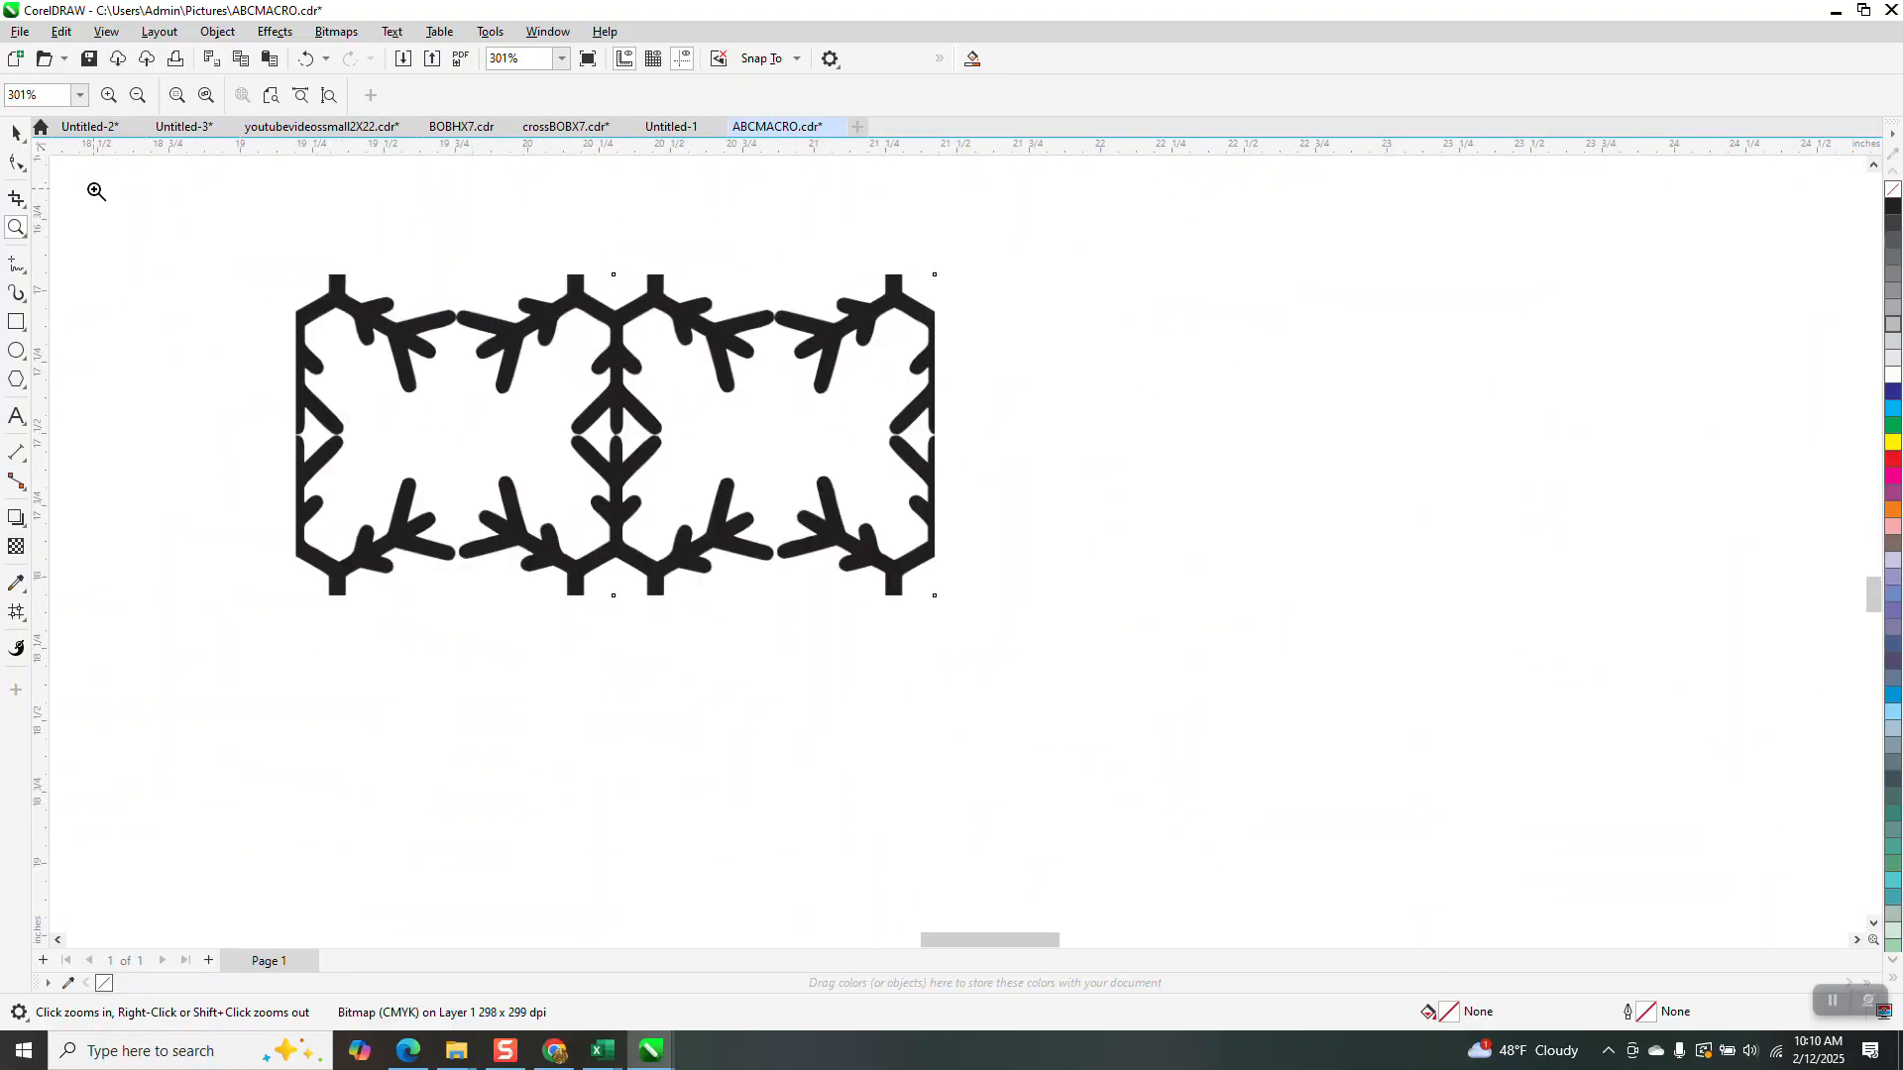
# Duplicate both tiles to extend the row rightward, then repeat the row downward
pyautogui.click(17, 131)
pyautogui.scroll(-1, 494, 287)
pyautogui.moveTo(281, 218); pyautogui.dragTo(892, 560)
pyautogui.hotkey('ctrl', 'd')
pyautogui.hotkey('ctrl', 'd')
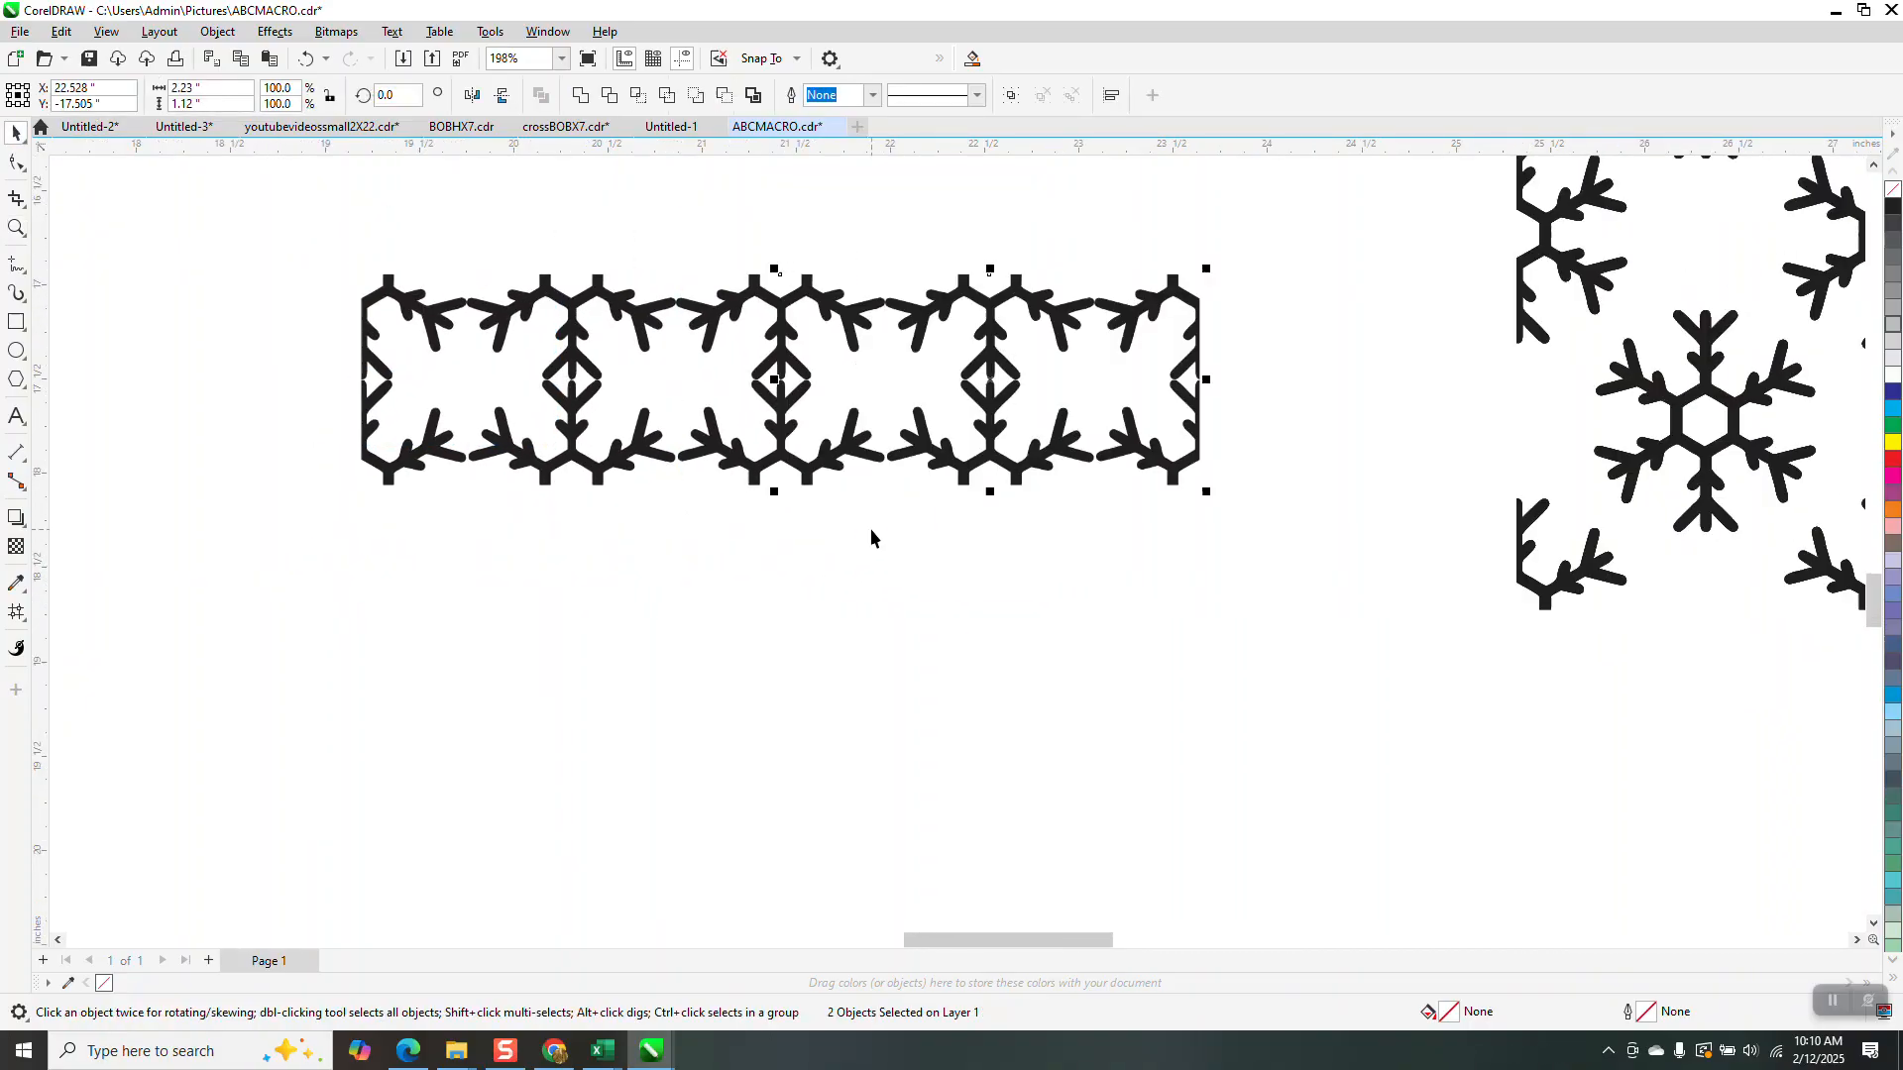
pyautogui.moveTo(297, 233); pyautogui.dragTo(1381, 539)
pyautogui.hotkey('ctrl', 'd')
pyautogui.hotkey('ctrl', 'd')
pyautogui.hotkey('ctrl', 'd')
pyautogui.hotkey('ctrl', 'd')
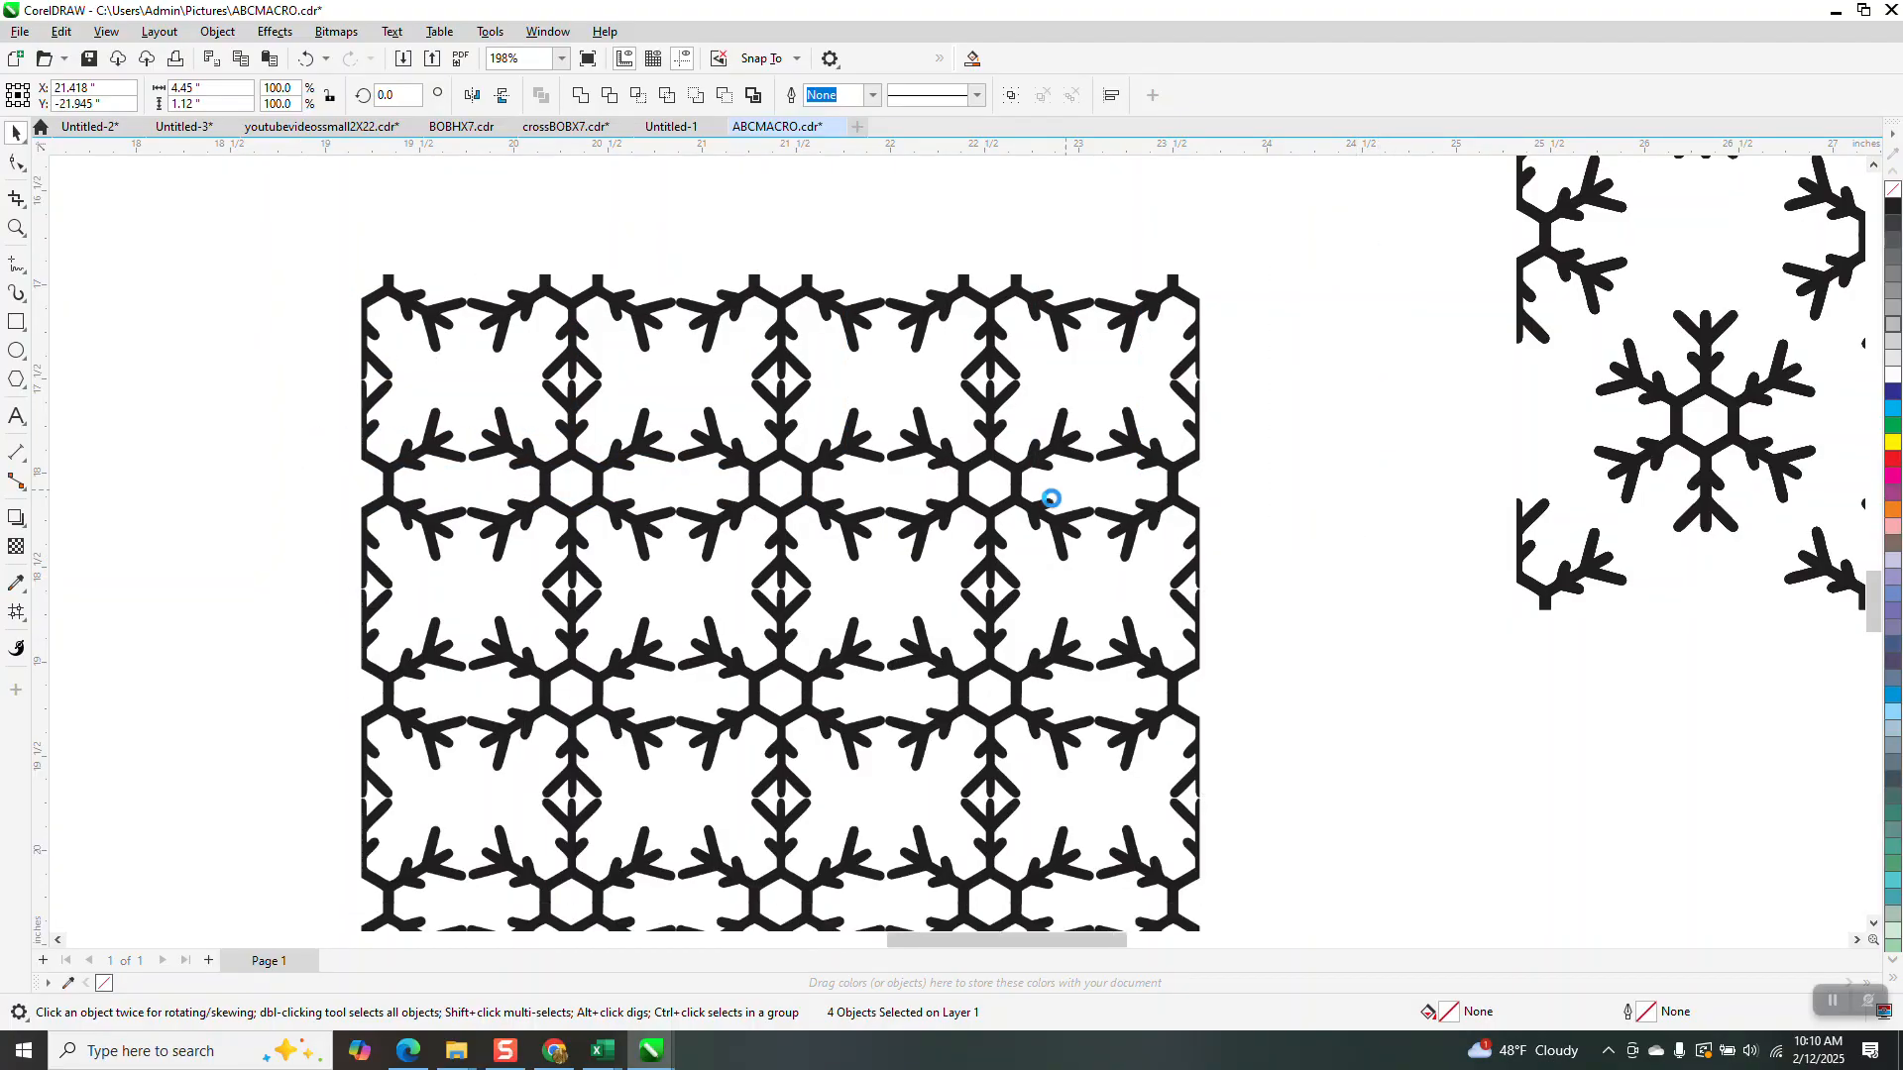
# Copy the leftmost column of tiles one step left, completing the five-by-five grid
pyautogui.scroll(-2, 1041, 496)
pyautogui.scroll(-1, 1016, 426)
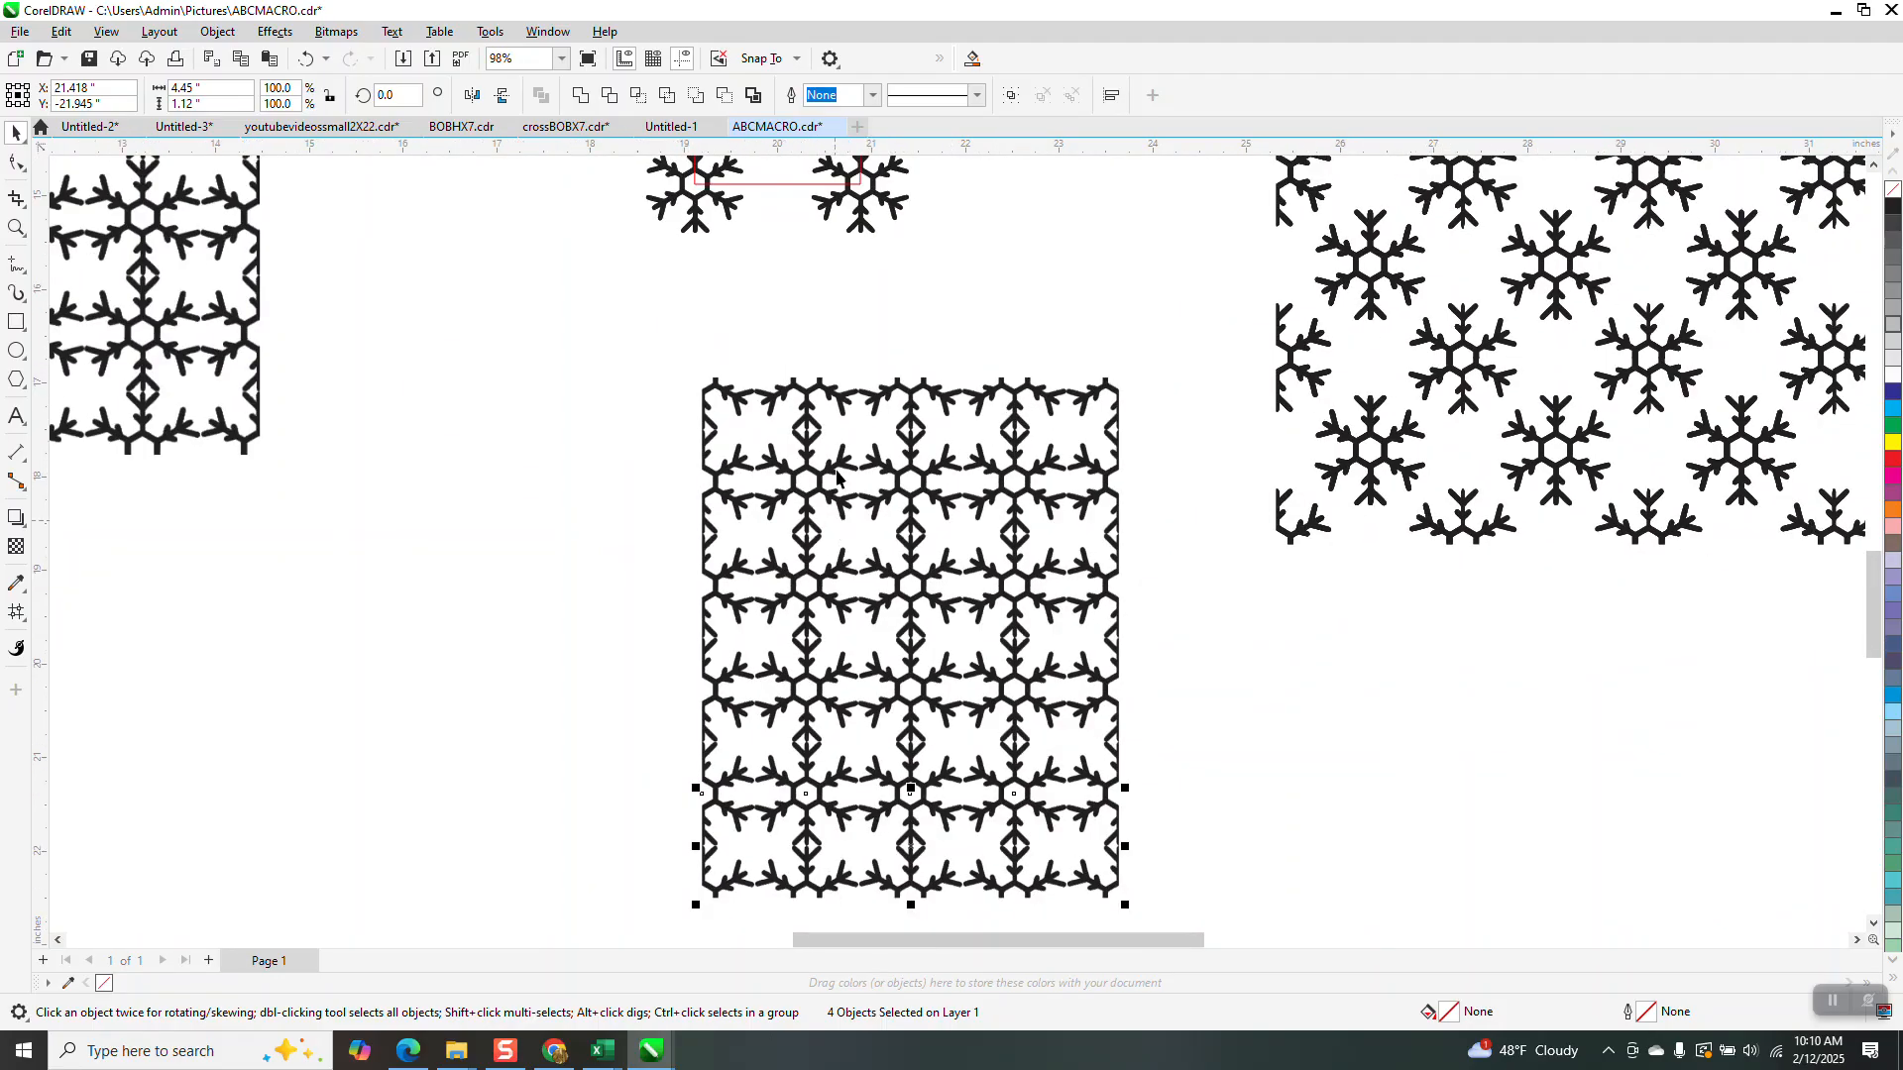
pyautogui.moveTo(670, 340); pyautogui.dragTo(843, 914)
pyautogui.press('KP_Add')
pyautogui.press('Left')
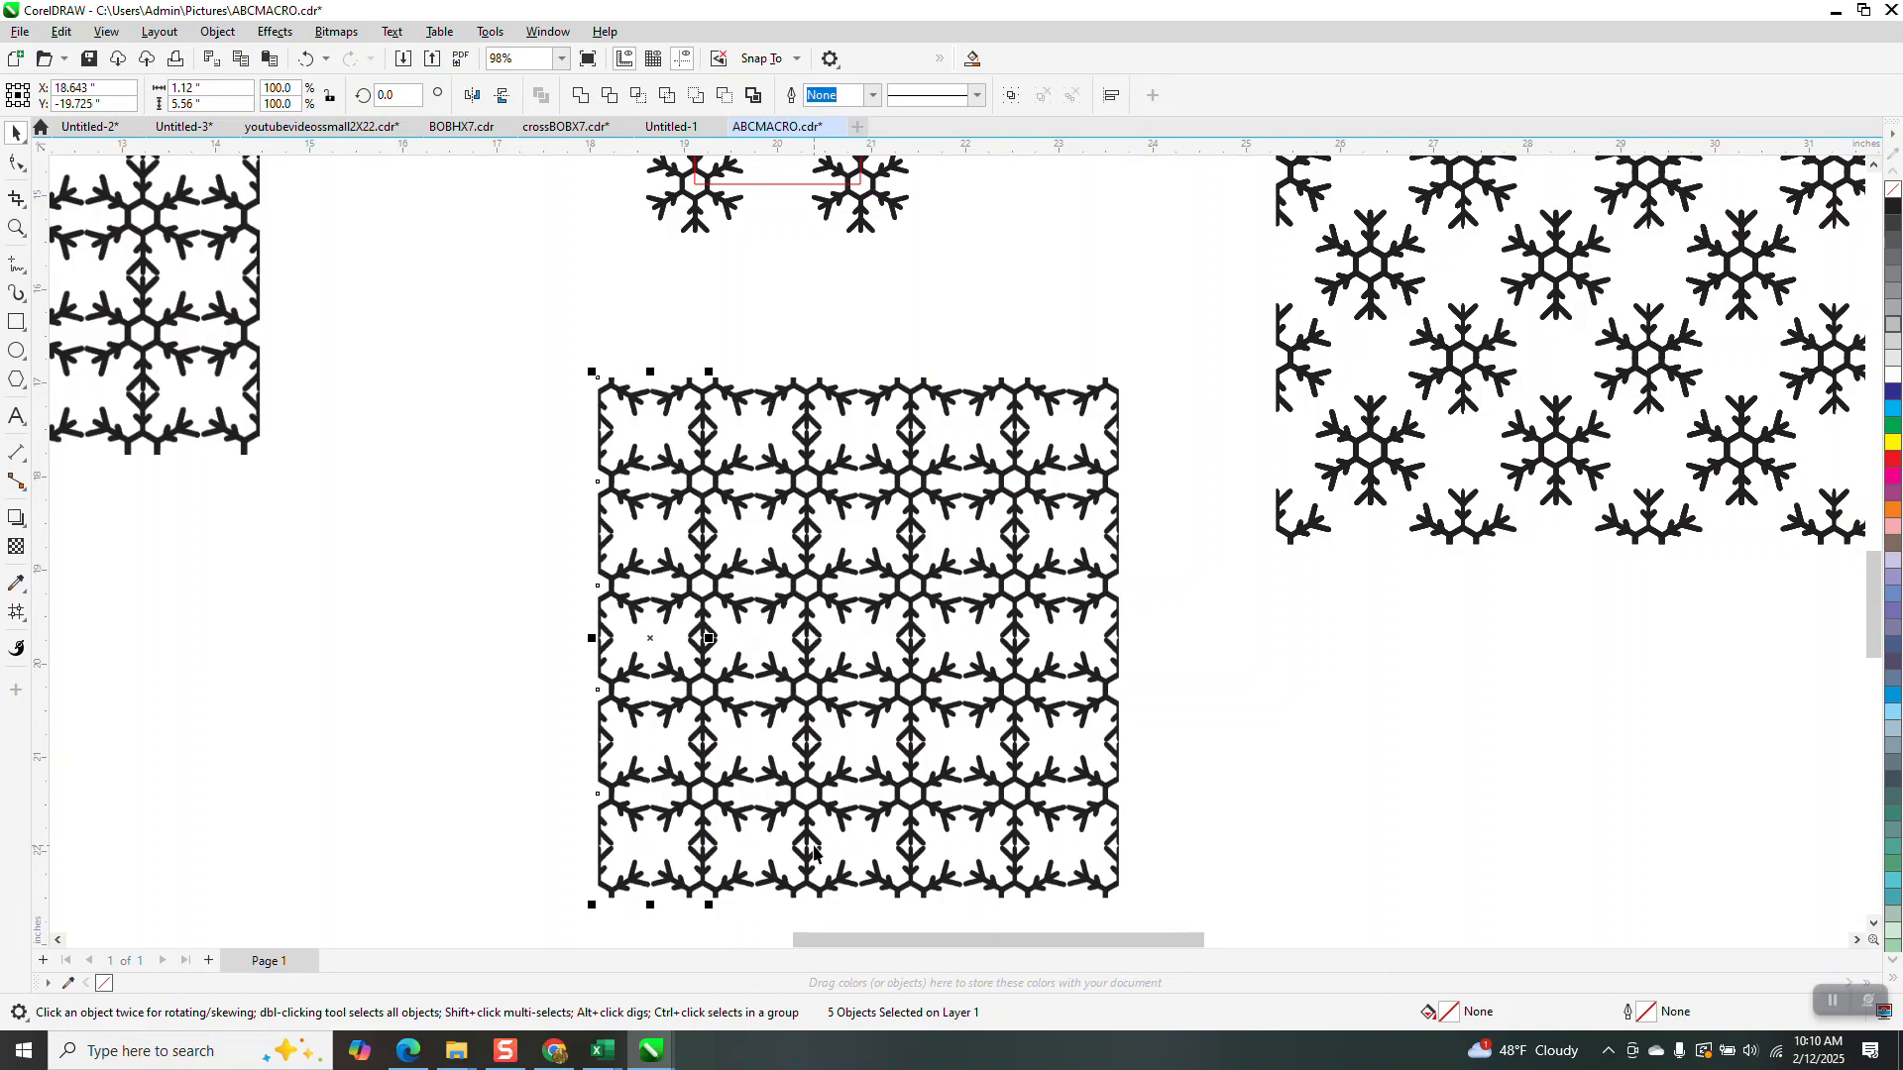
pyautogui.click(1195, 663)
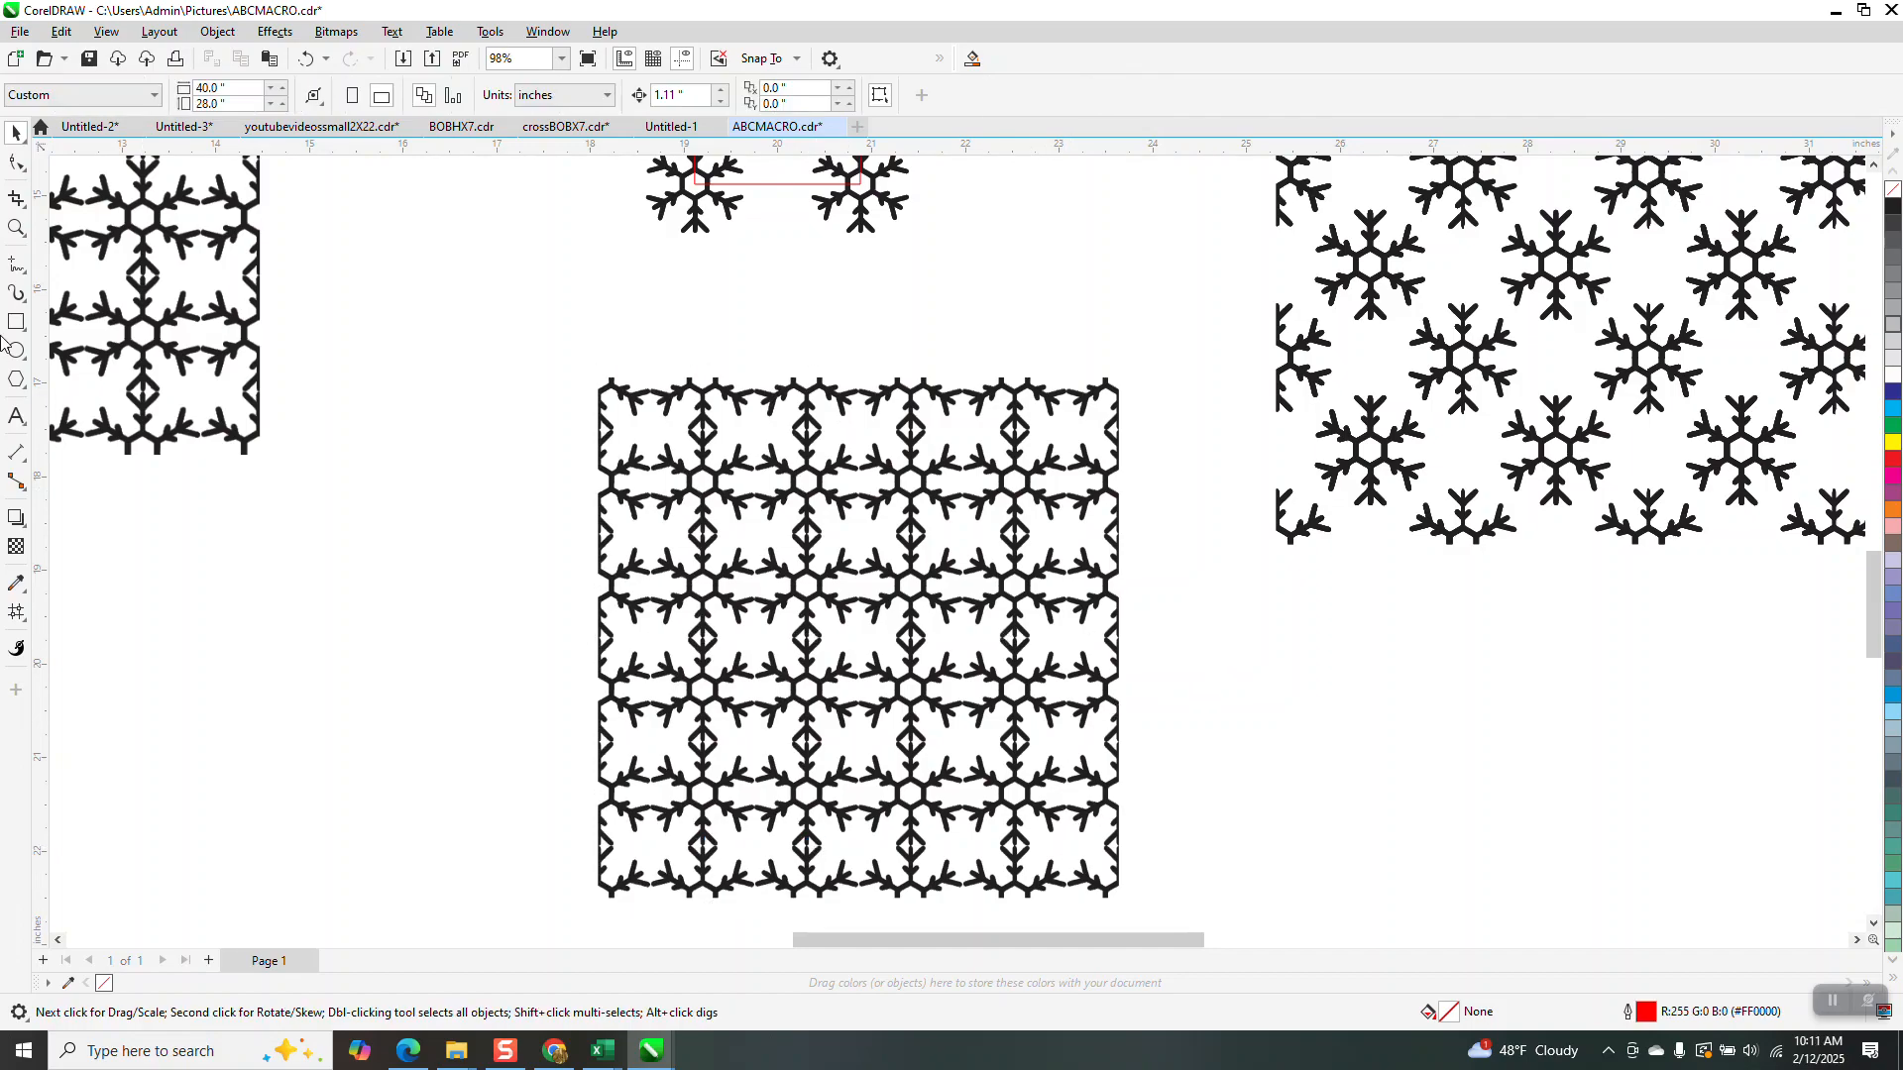
pyautogui.click(16, 228)
pyautogui.moveTo(697, 412); pyautogui.dragTo(717, 448)
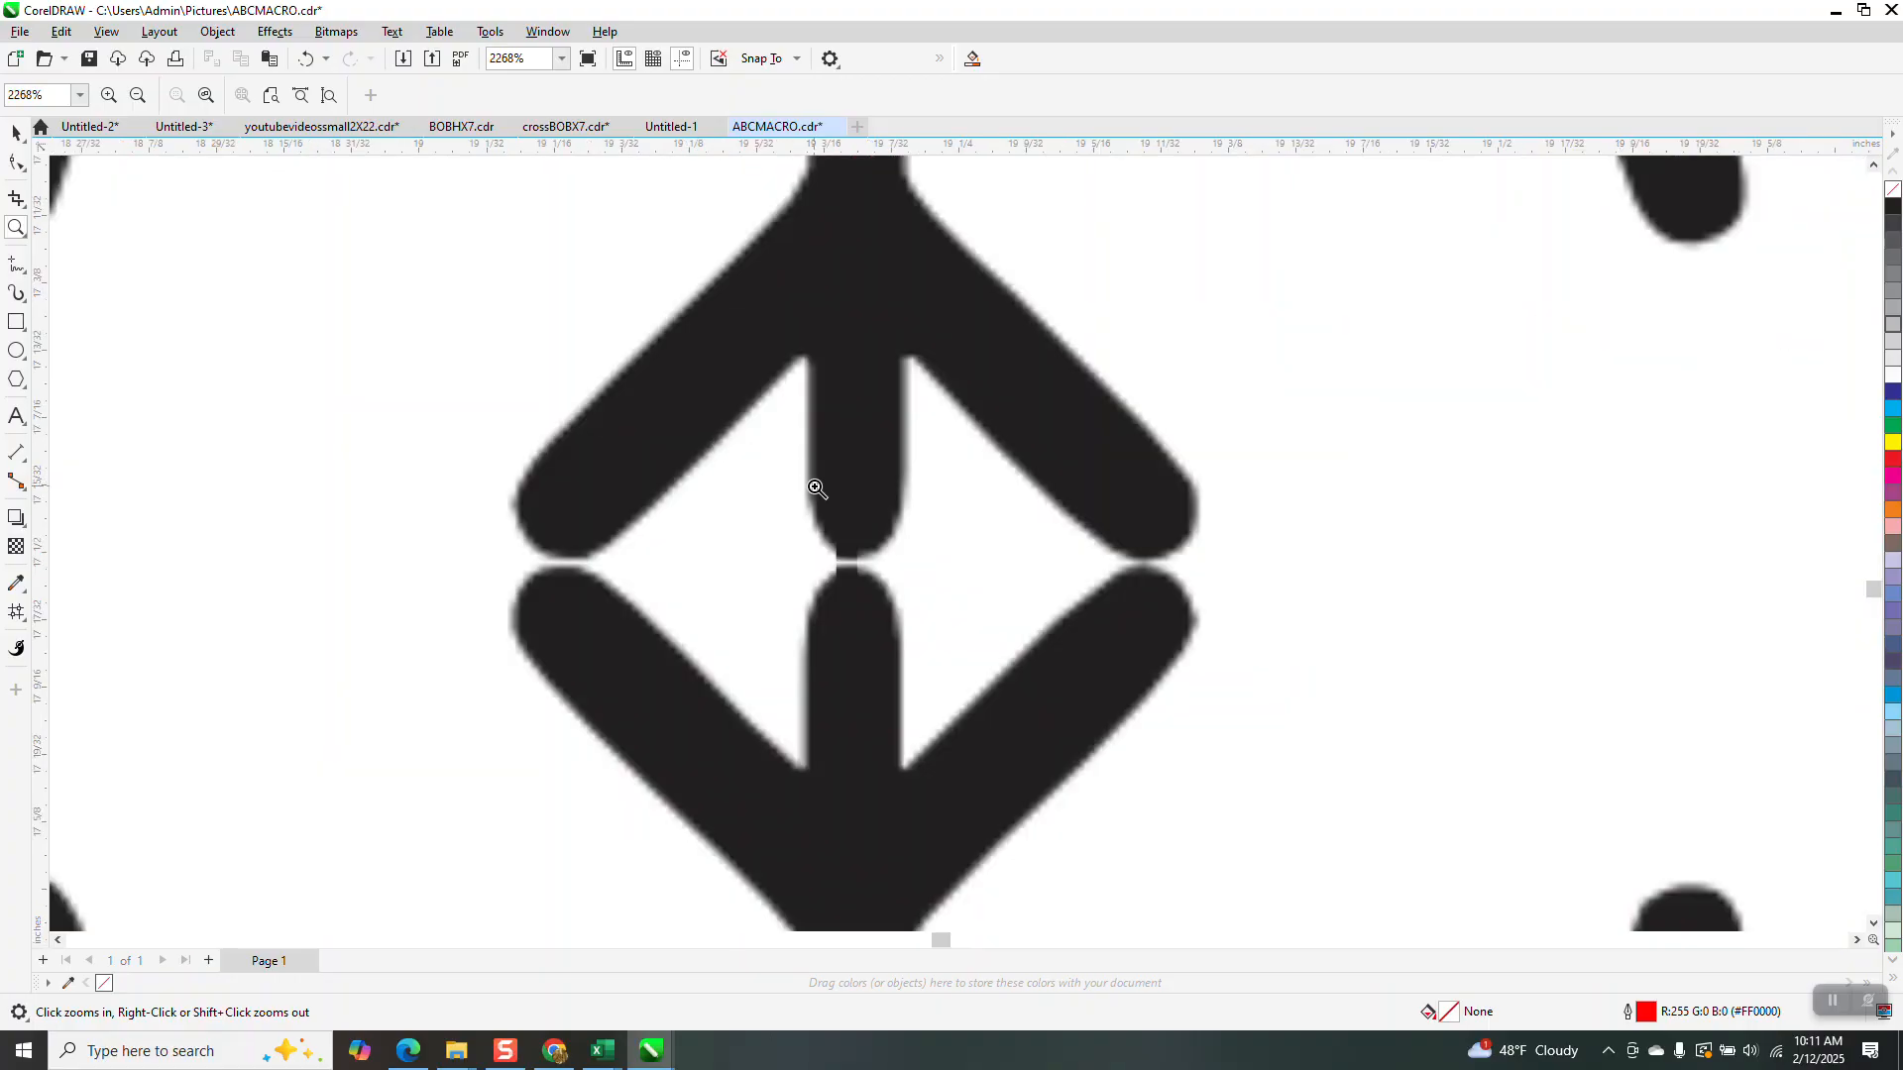
pyautogui.scroll(-6, 817, 489)
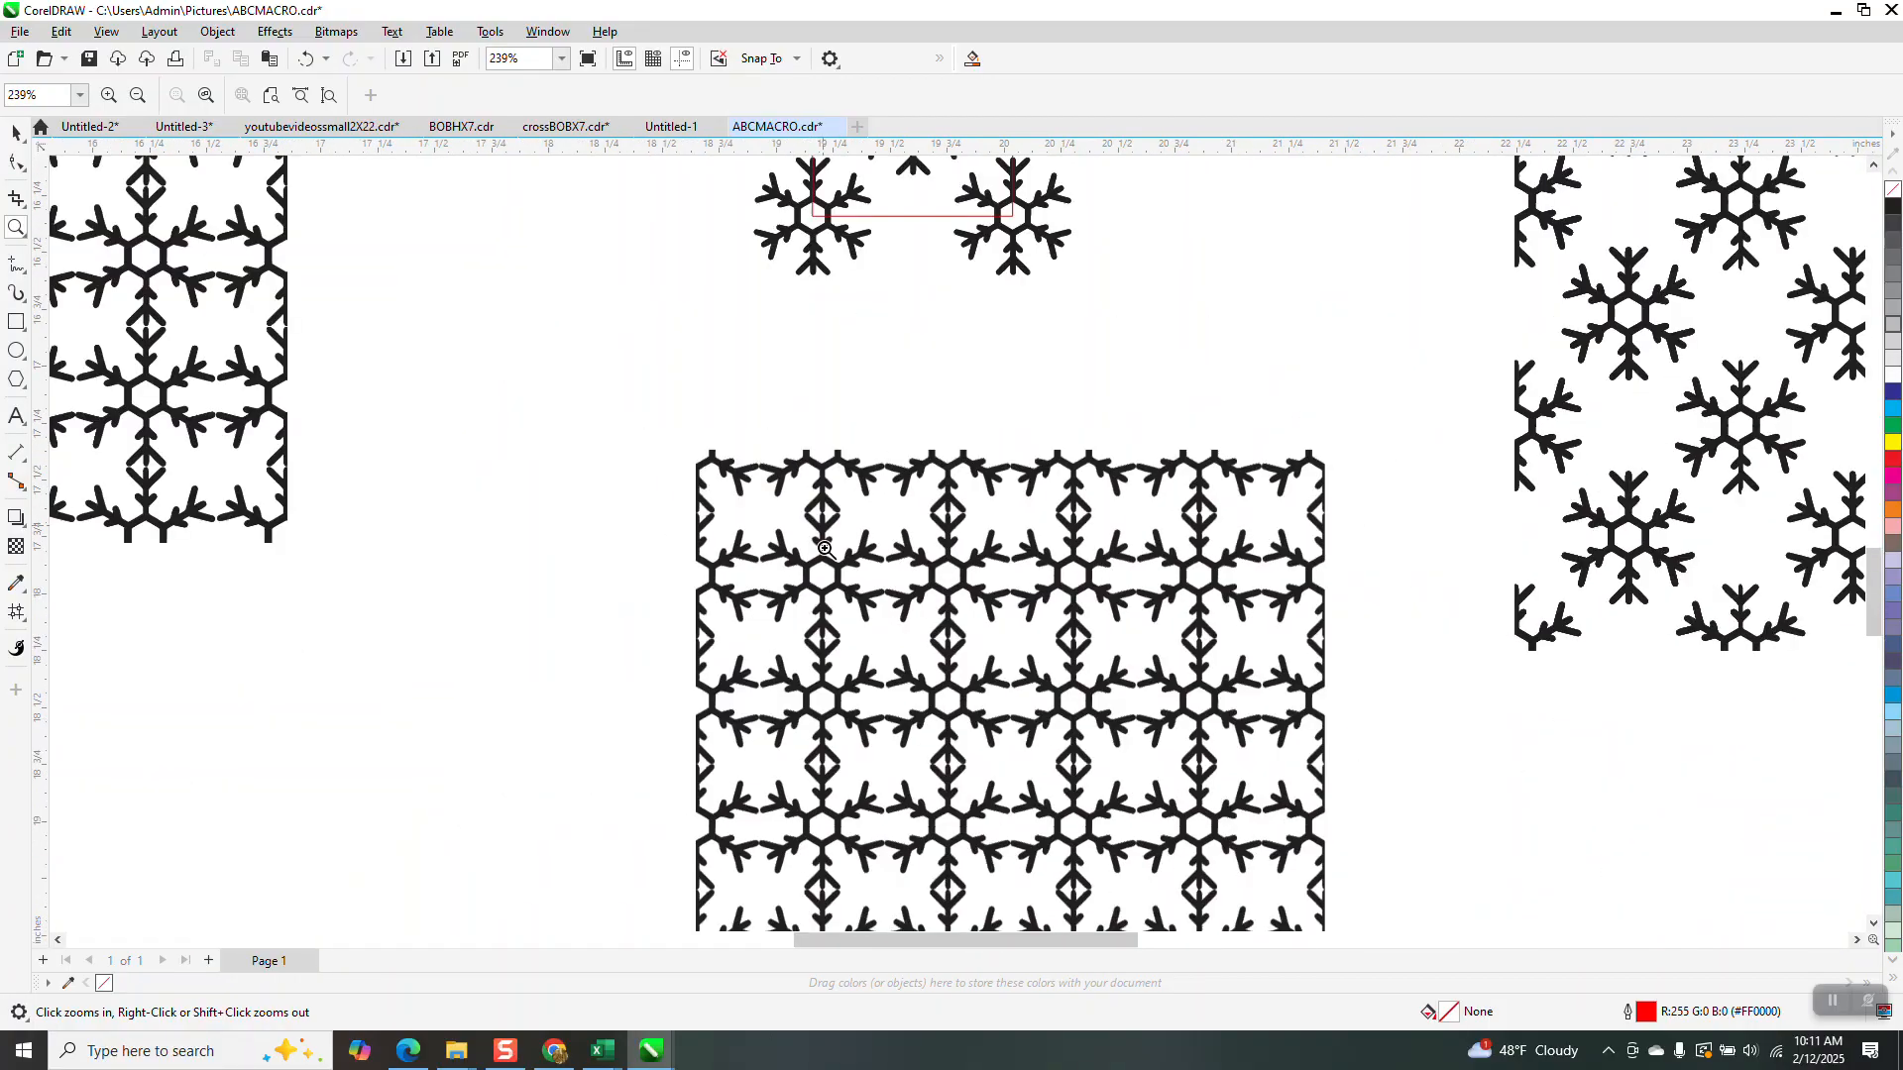
pyautogui.scroll(-4, 825, 548)
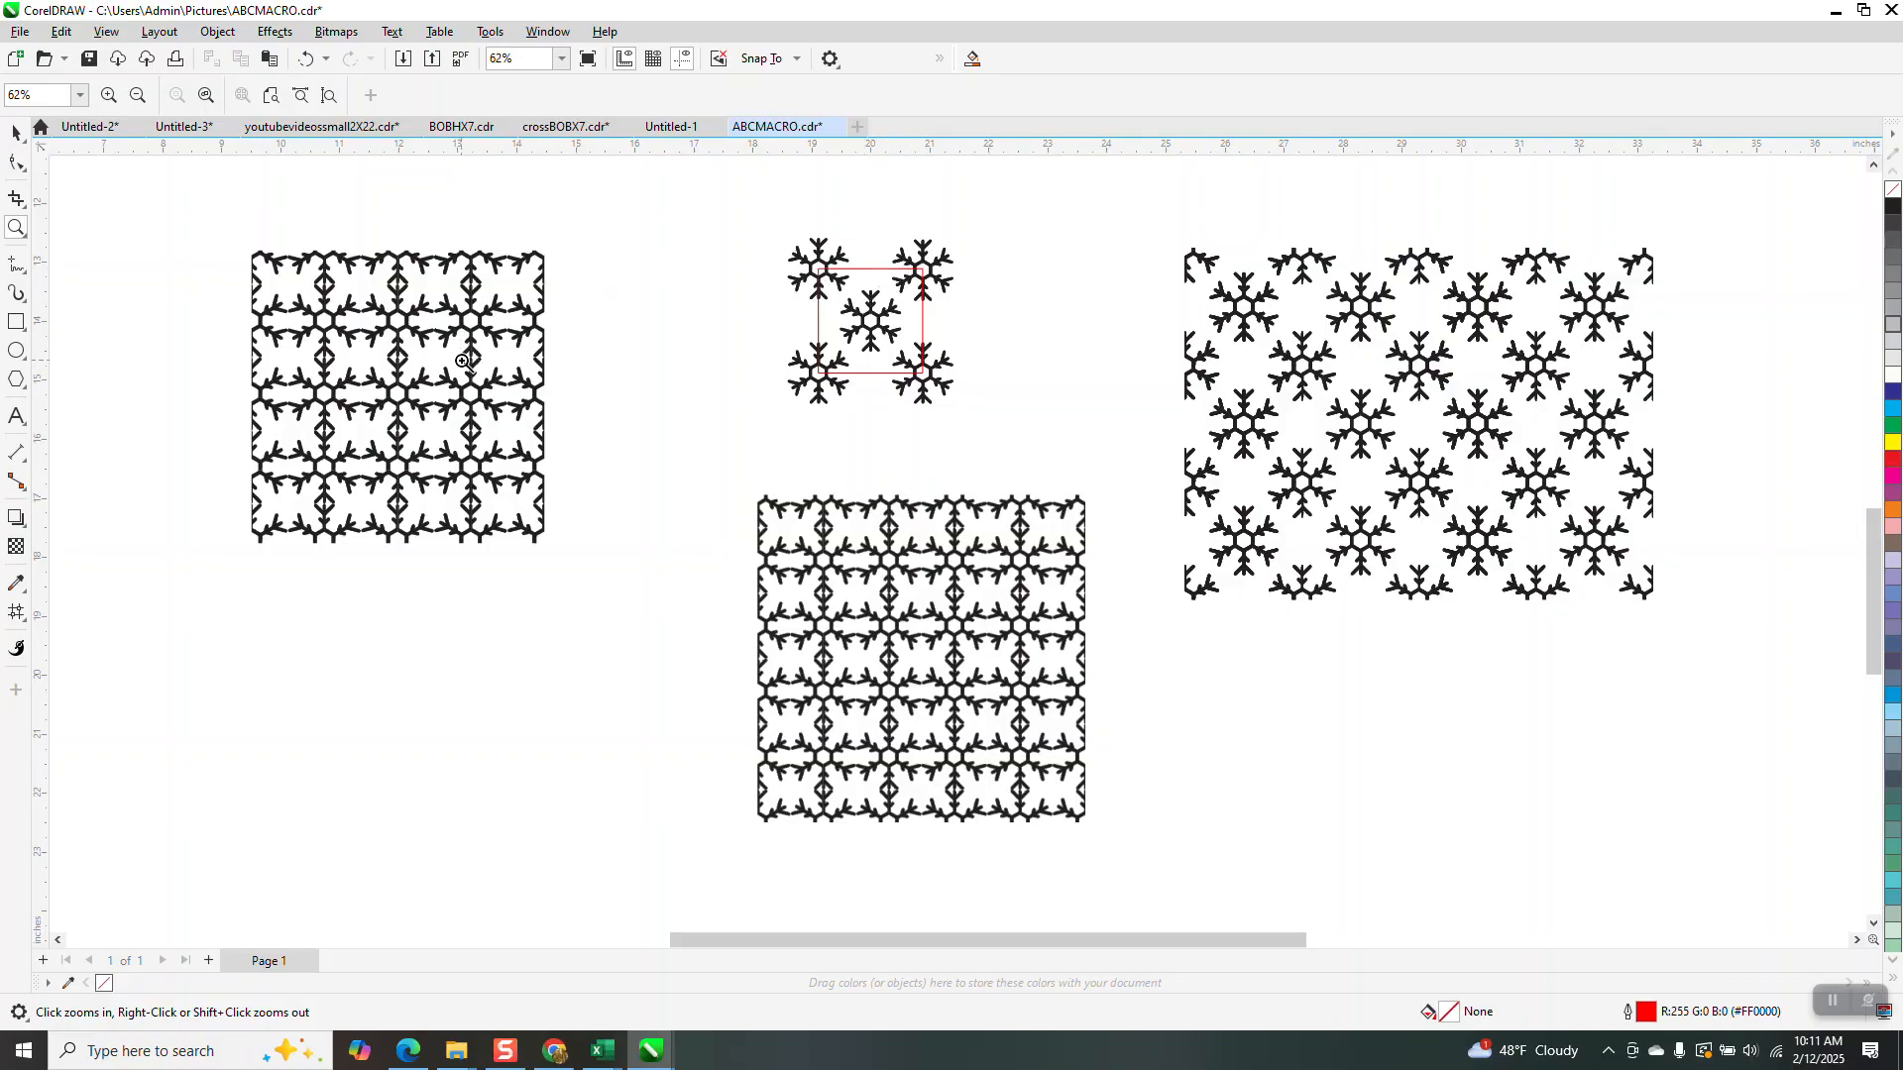
pyautogui.moveTo(428, 317); pyautogui.dragTo(535, 421)
pyautogui.moveTo(802, 393); pyautogui.dragTo(1043, 557)
pyautogui.scroll(-4, 853, 446)
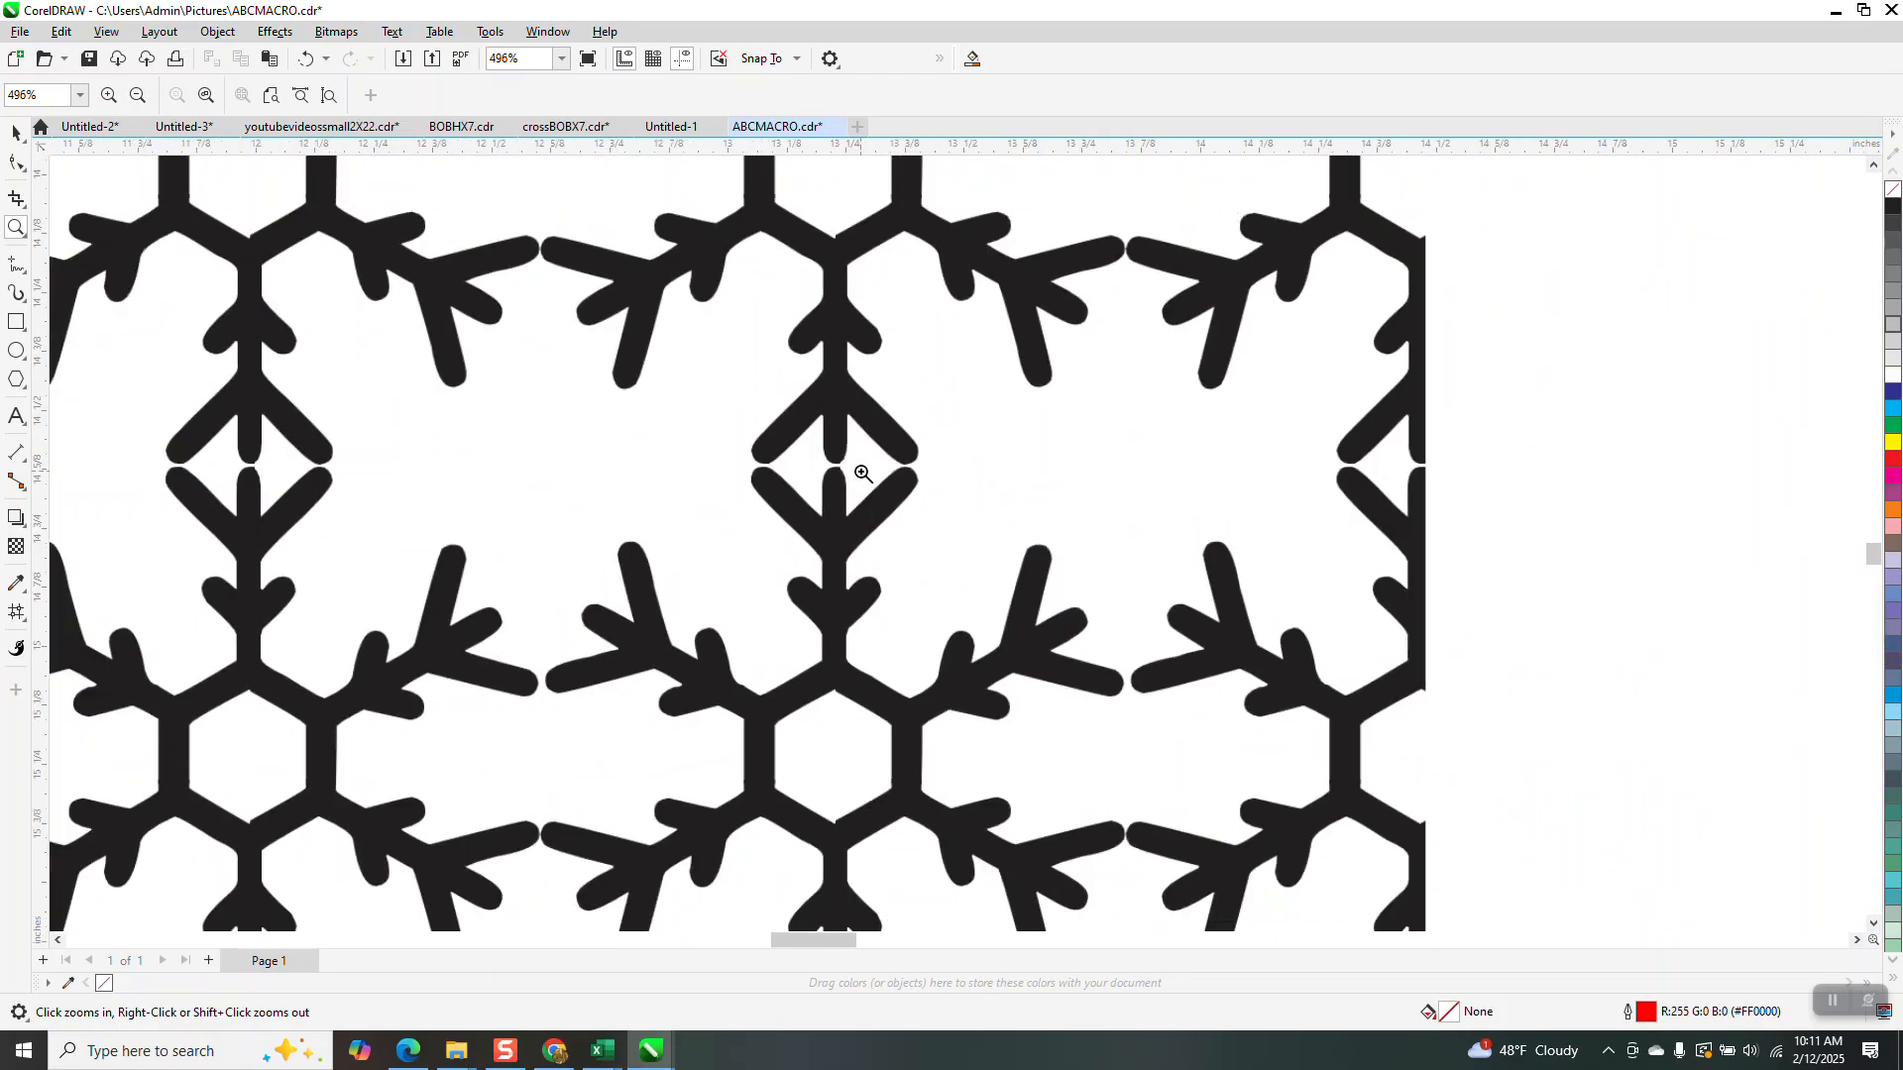